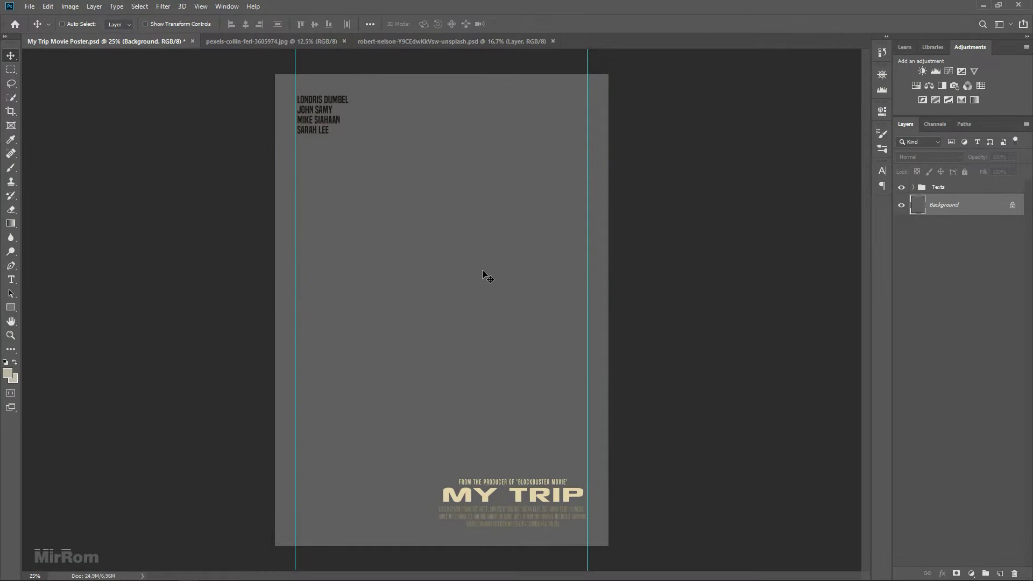
# Step: Check the poster's pixel dimensions and resolution in Image Size without changing anything
pyautogui.hotkey('ctrl', 'alt', 'i')
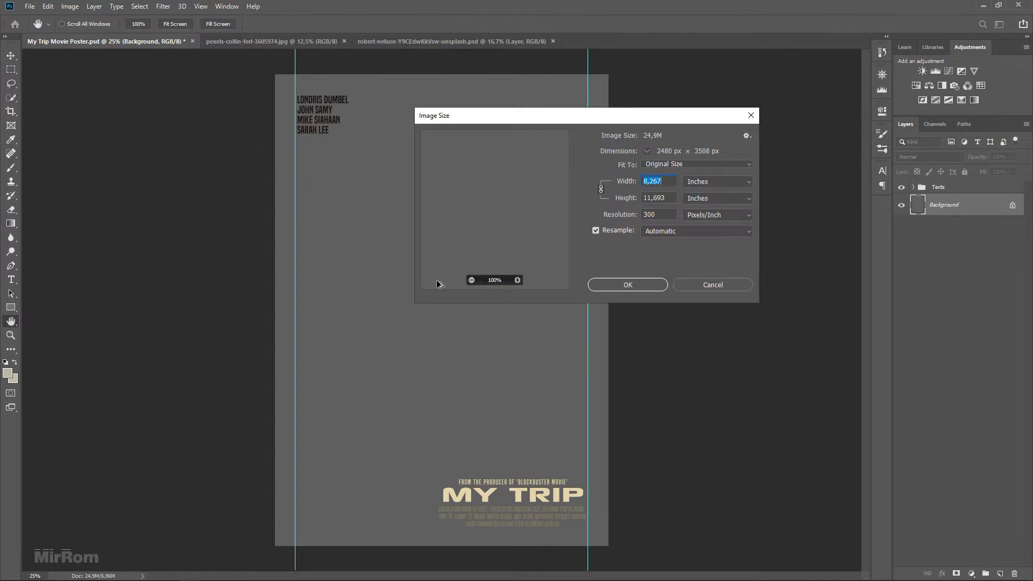
pyautogui.click(662, 183)
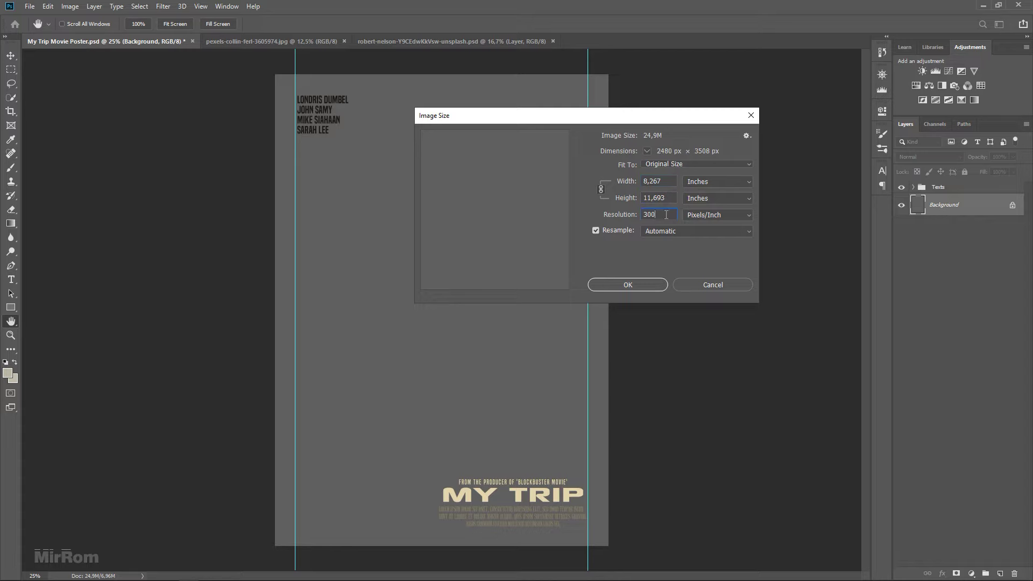
pyautogui.click(648, 287)
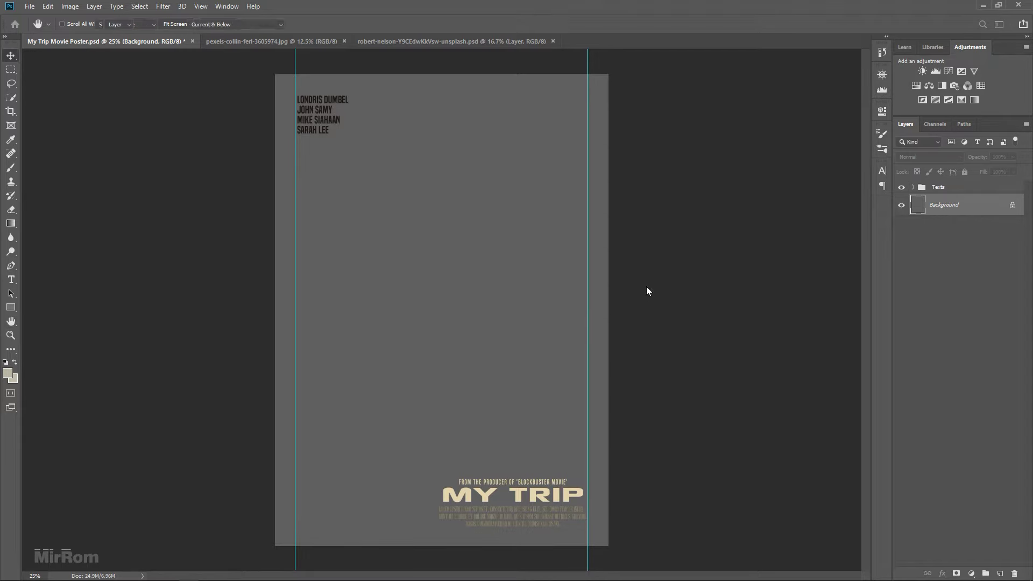
# Step: Expand the Texts group and inspect the MY TRIP title and tagline font settings
pyautogui.click(914, 187)
pyautogui.click(924, 228)
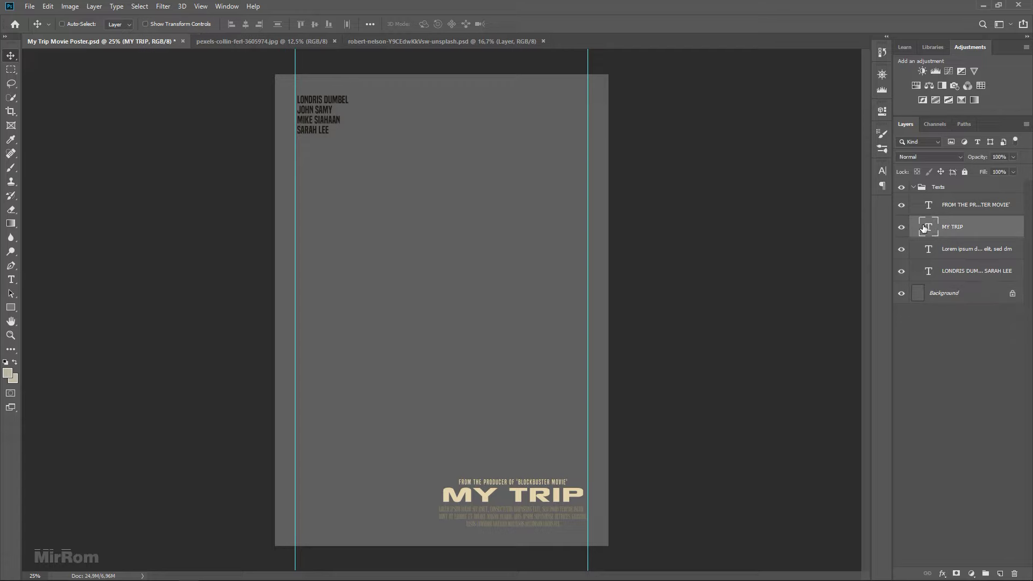
pyautogui.press('t')
pyautogui.click(474, 24)
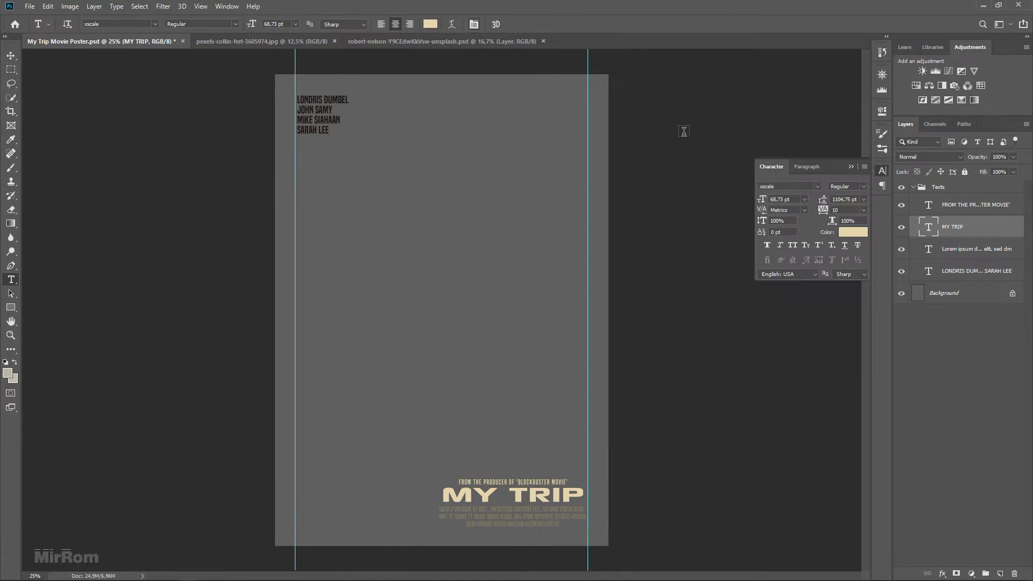
pyautogui.click(790, 199)
pyautogui.click(932, 207)
pyautogui.click(883, 171)
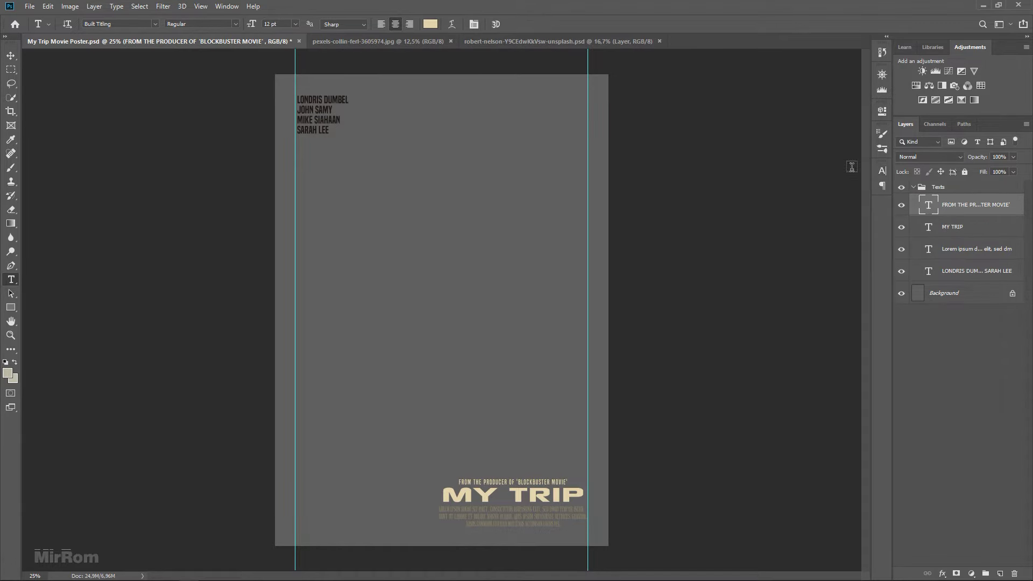
# Step: Collapse and hide the Texts group, then select the Background layer with the Move tool
pyautogui.click(913, 187)
pyautogui.click(931, 205)
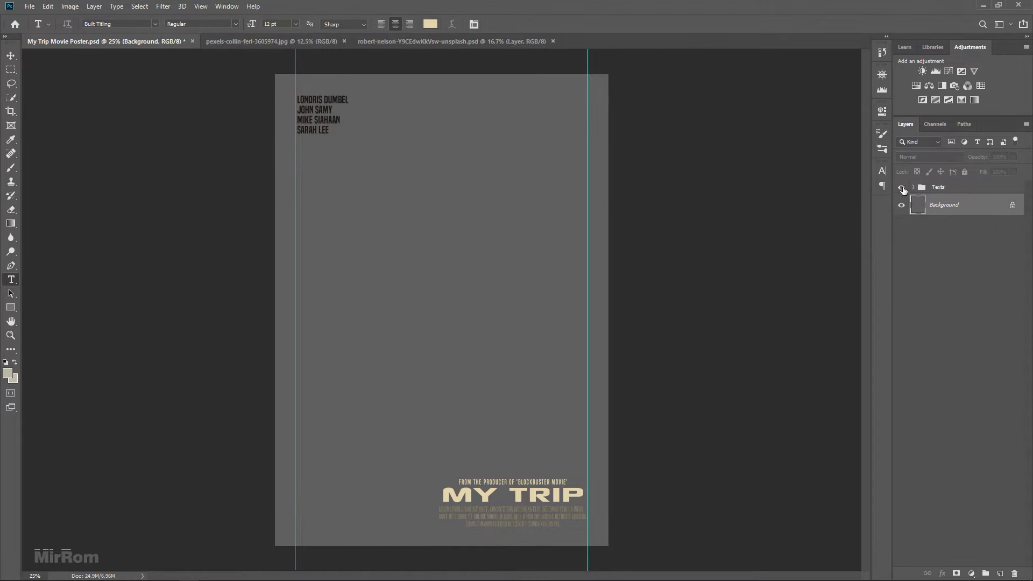
pyautogui.click(901, 186)
pyautogui.press('v')
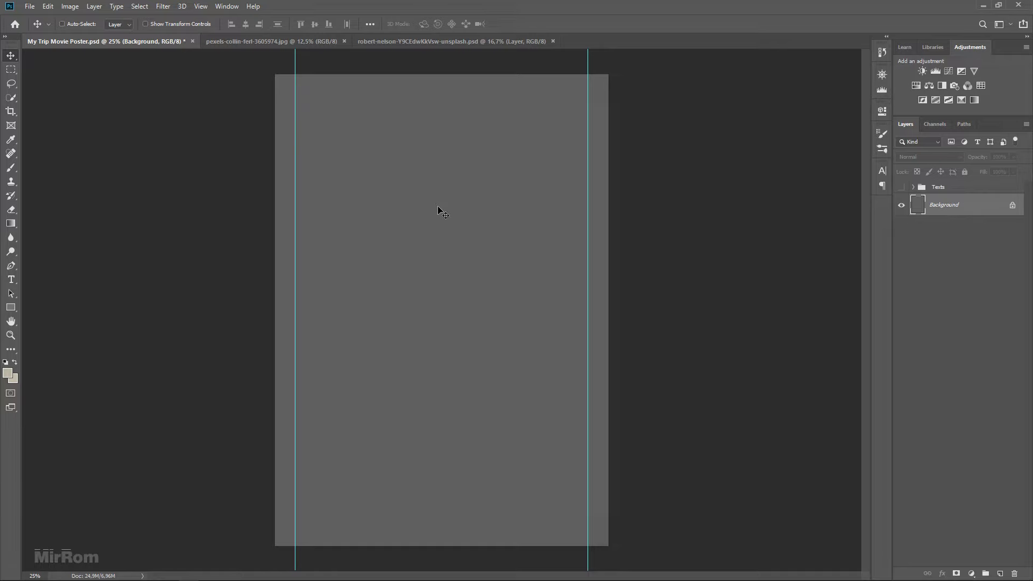
# Step: Drag the man's cut-out portrait into the poster, close its source, and move him down
pyautogui.click(306, 43)
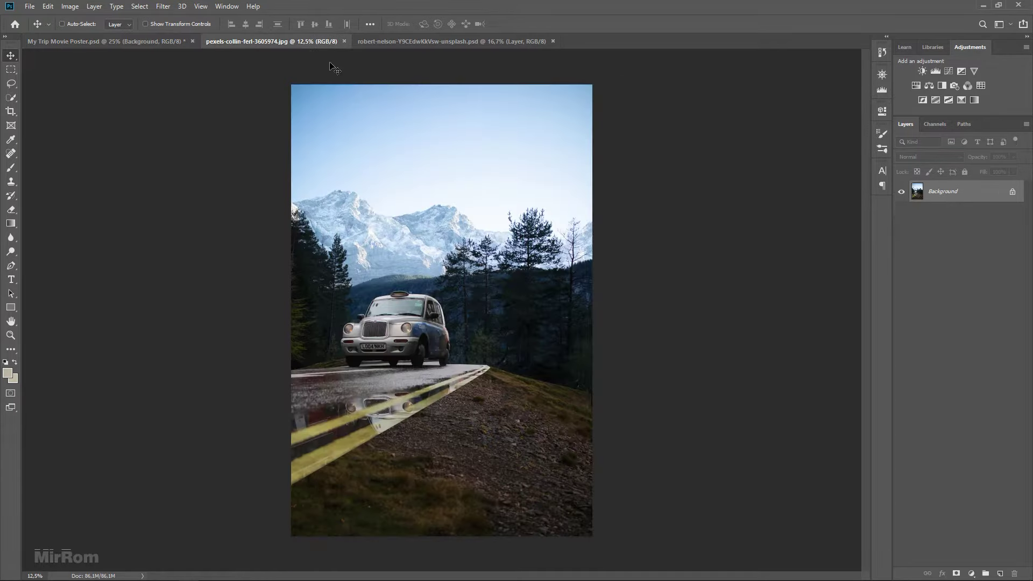
pyautogui.click(392, 42)
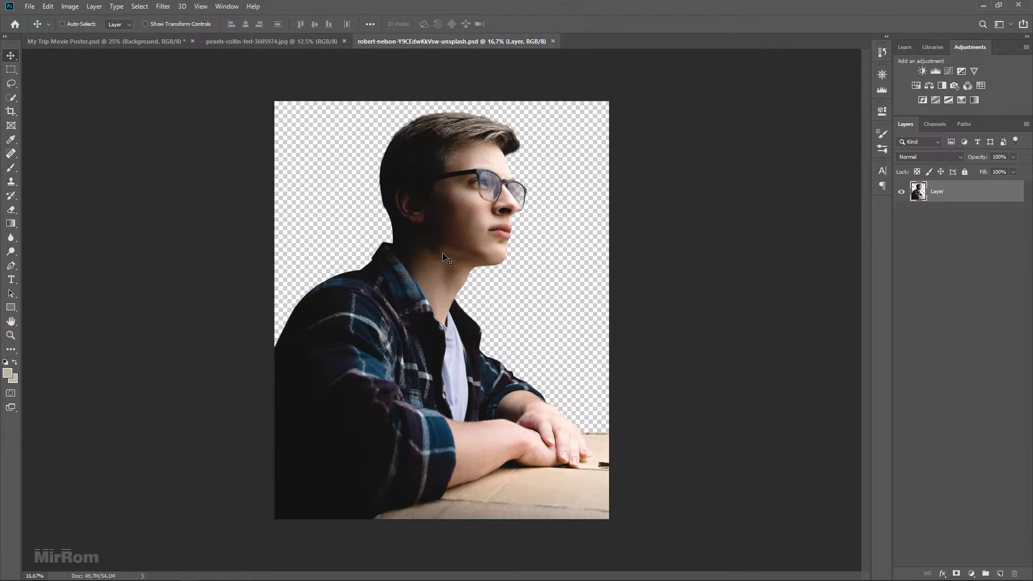
pyautogui.moveTo(443, 254)
pyautogui.mouseDown()
pyautogui.moveTo(312, 148)
pyautogui.moveTo(473, 101)
pyautogui.mouseUp()
pyautogui.click(534, 42)
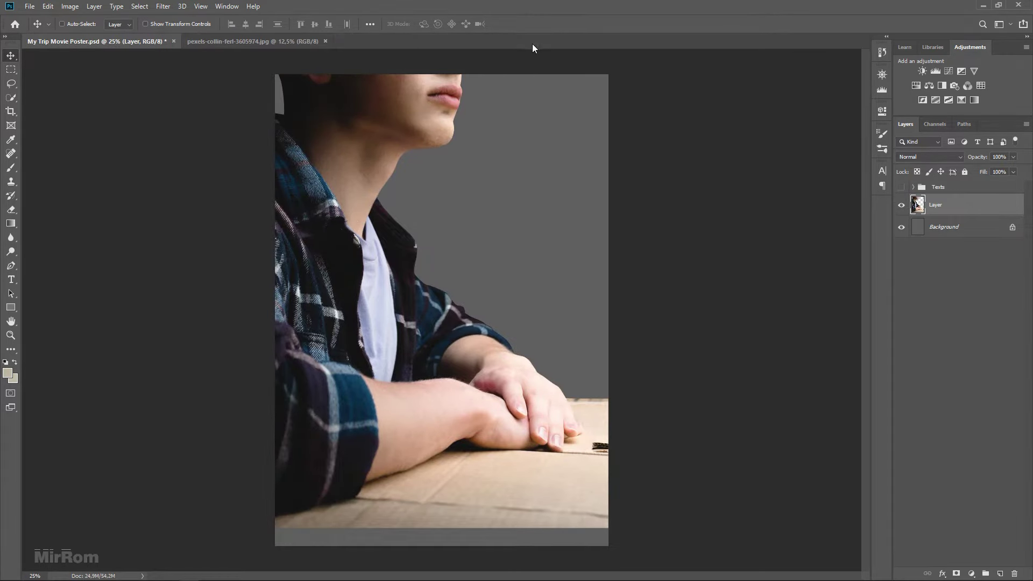
pyautogui.moveTo(419, 181)
pyautogui.mouseDown()
pyautogui.moveTo(458, 291)
pyautogui.moveTo(496, 315)
pyautogui.mouseUp()
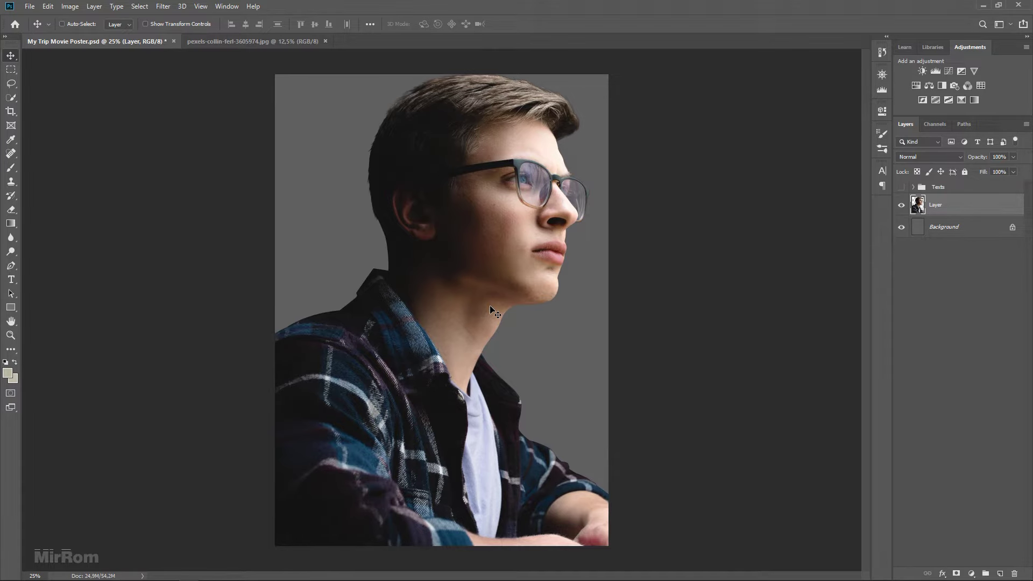
# Step: Scale the portrait layer to 98% width and height and settle its position
pyautogui.hotkey('ctrl', 't')
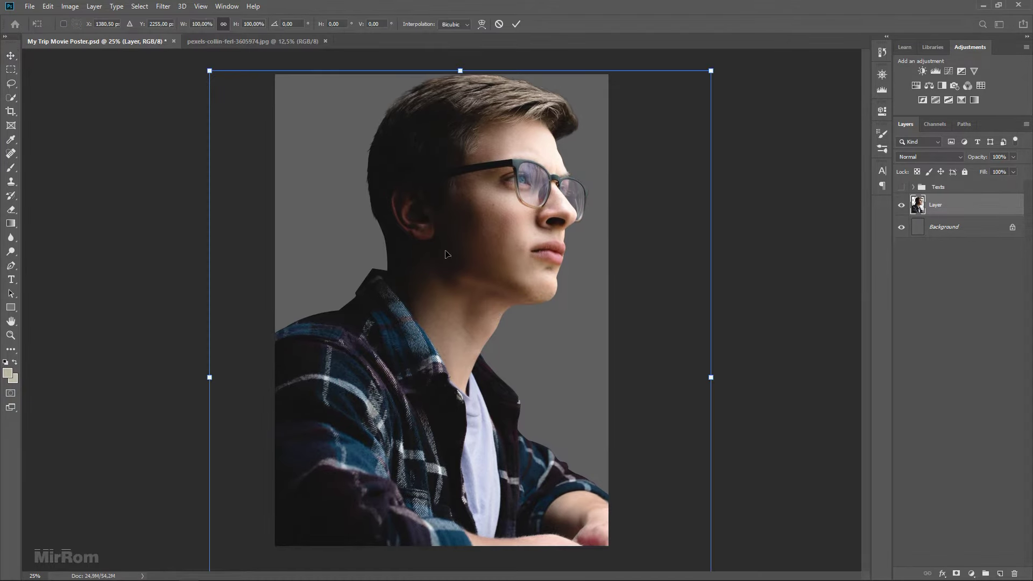
pyautogui.click(206, 24)
pyautogui.press('Down')
pyautogui.press('Down')
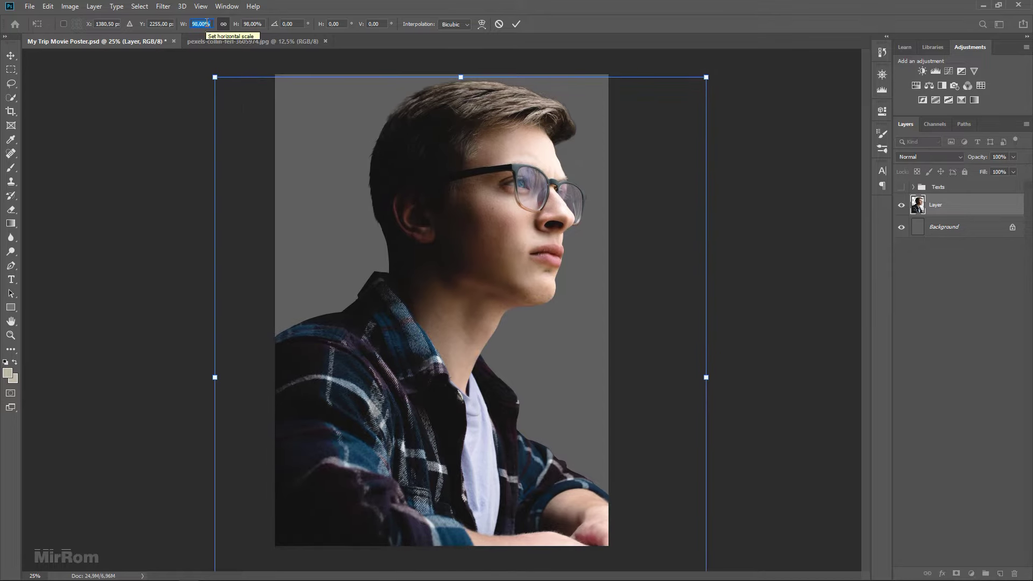
pyautogui.press('Return')
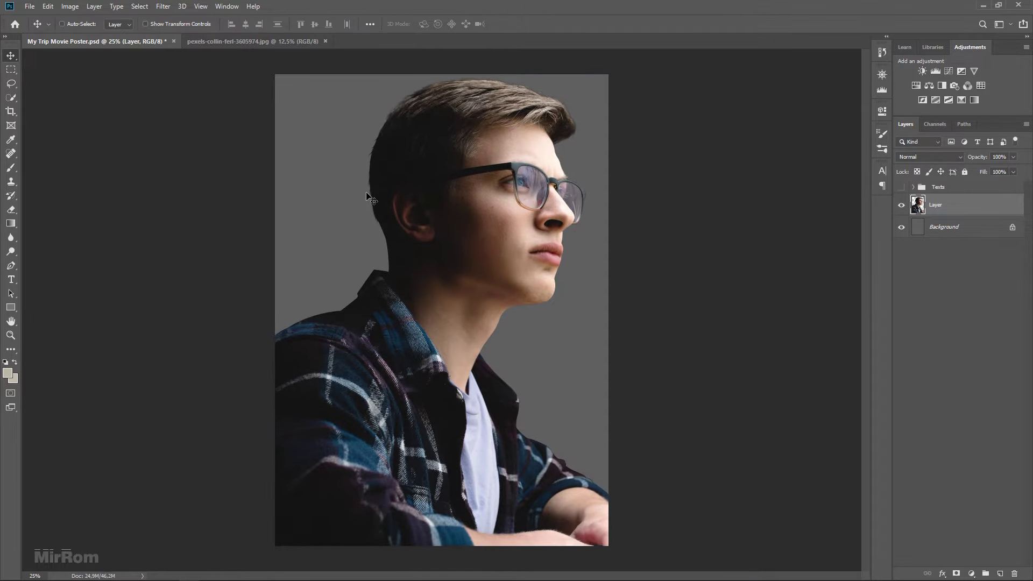
pyautogui.hotkey('ctrl', 'z')
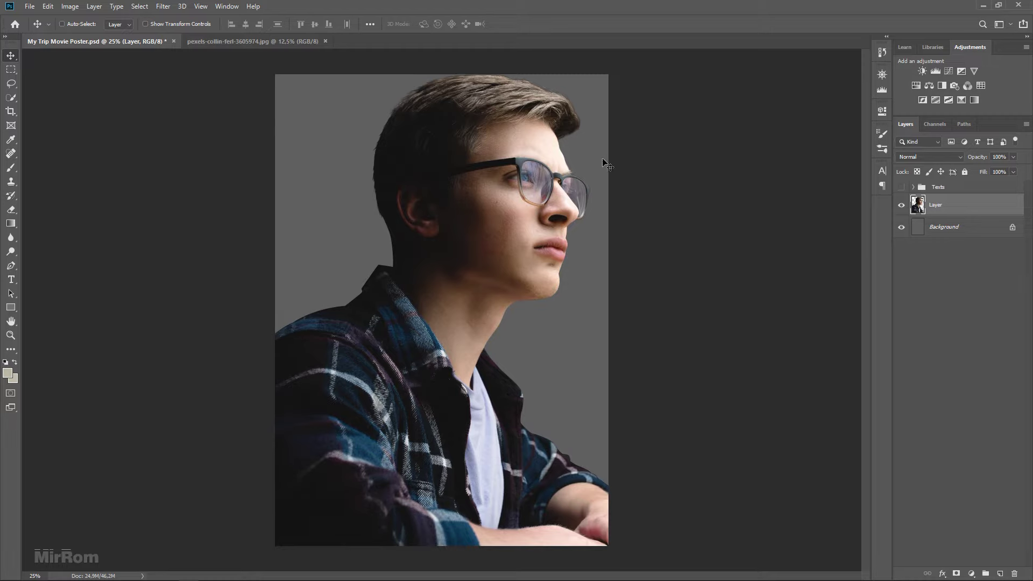
# Step: In Camera Raw Basic, set Temperature +10, Highlights -23, Shadows +31, Whites -12
pyautogui.click(163, 6)
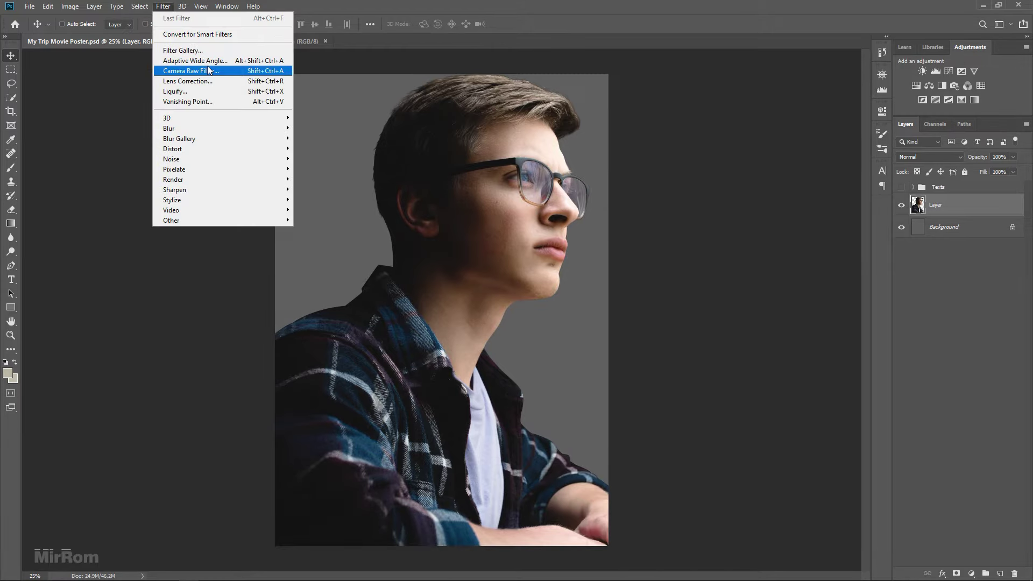
pyautogui.click(191, 70)
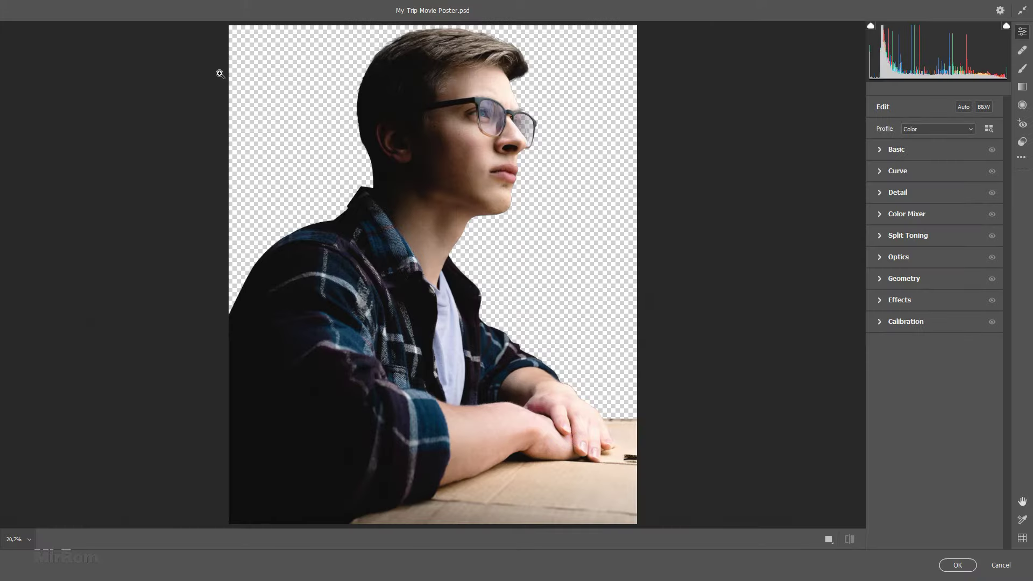
pyautogui.click(881, 149)
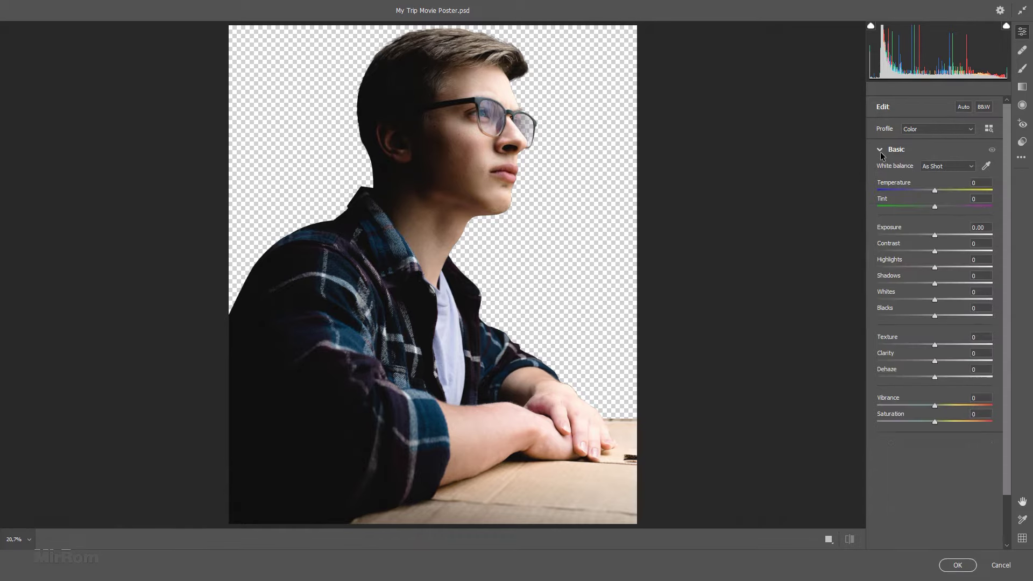
pyautogui.moveTo(935, 190); pyautogui.dragTo(944, 191)
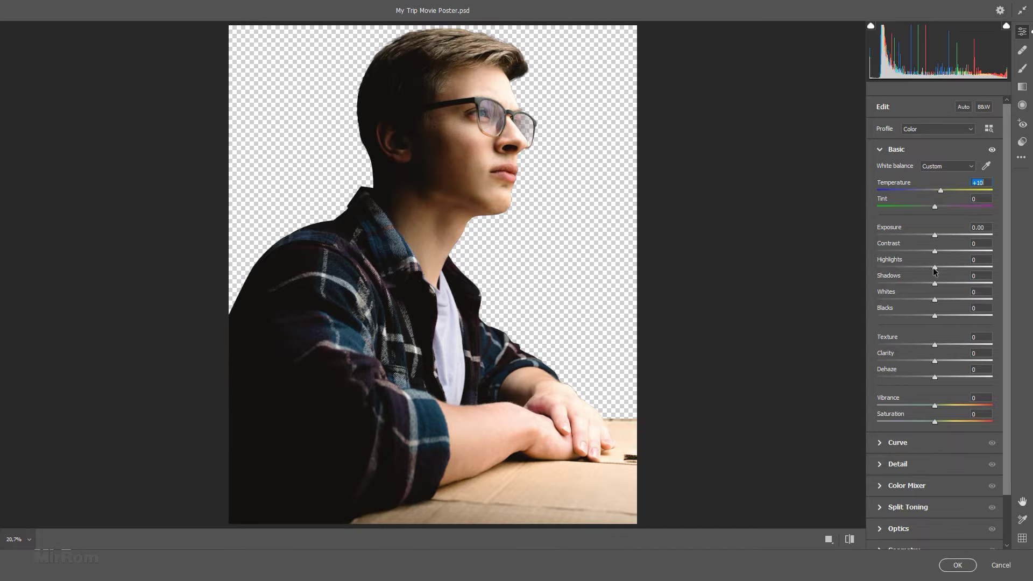
pyautogui.moveTo(935, 267); pyautogui.dragTo(920, 267)
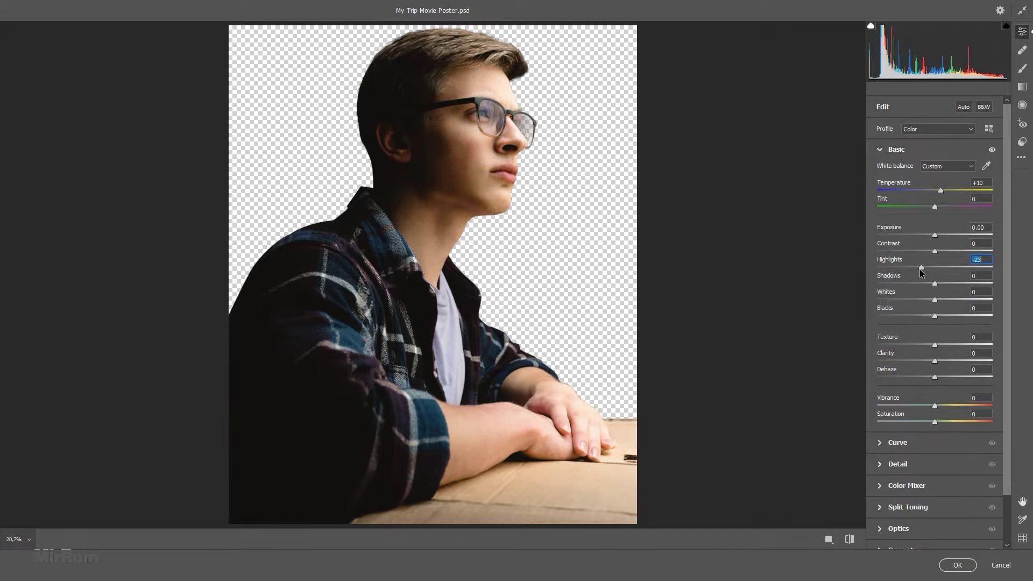
pyautogui.moveTo(936, 283); pyautogui.dragTo(953, 284)
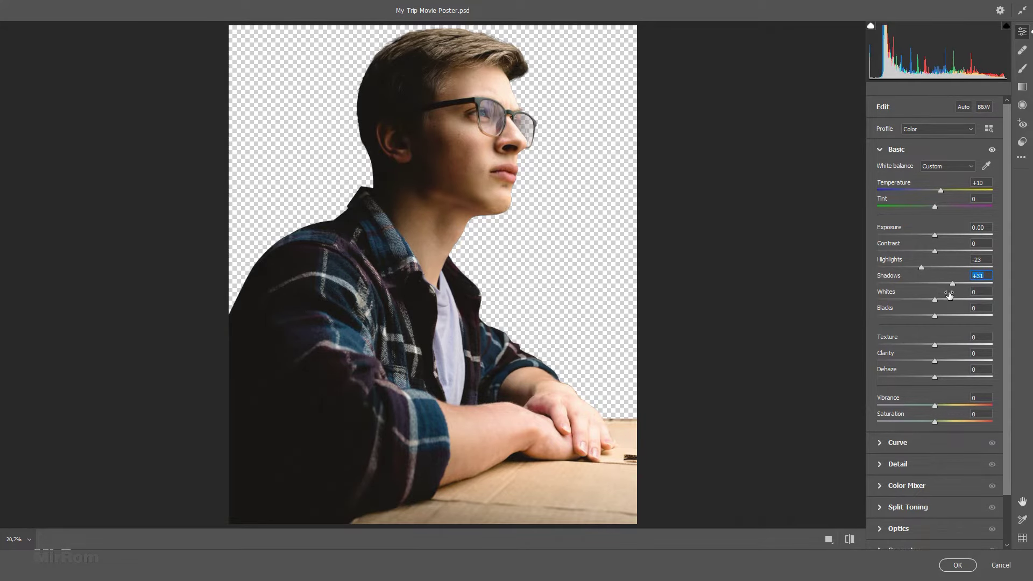
pyautogui.moveTo(935, 299); pyautogui.dragTo(927, 298)
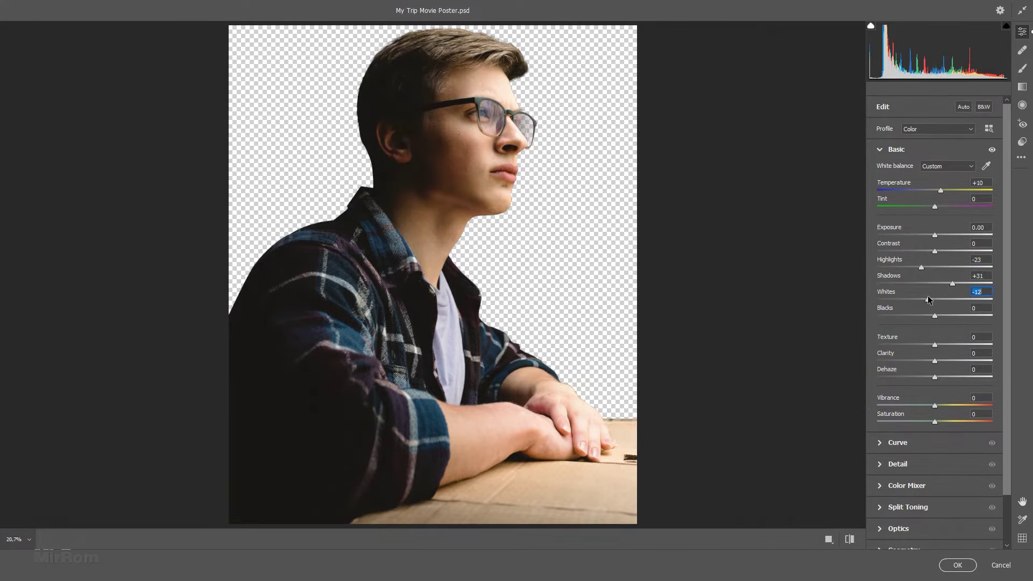
pyautogui.click(880, 149)
# Step: In Color Mixer saturation, set Reds -6, Oranges +19 and Yellows +3
pyautogui.click(882, 214)
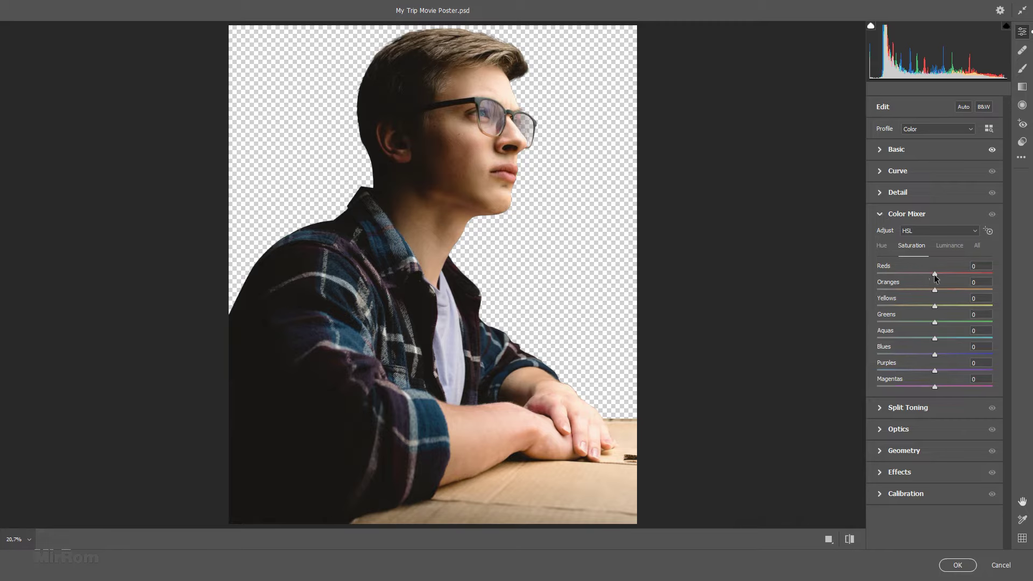
pyautogui.moveTo(934, 275); pyautogui.dragTo(931, 274)
pyautogui.moveTo(934, 290)
pyautogui.mouseDown()
pyautogui.moveTo(945, 290)
pyautogui.moveTo(938, 306)
pyautogui.mouseUp()
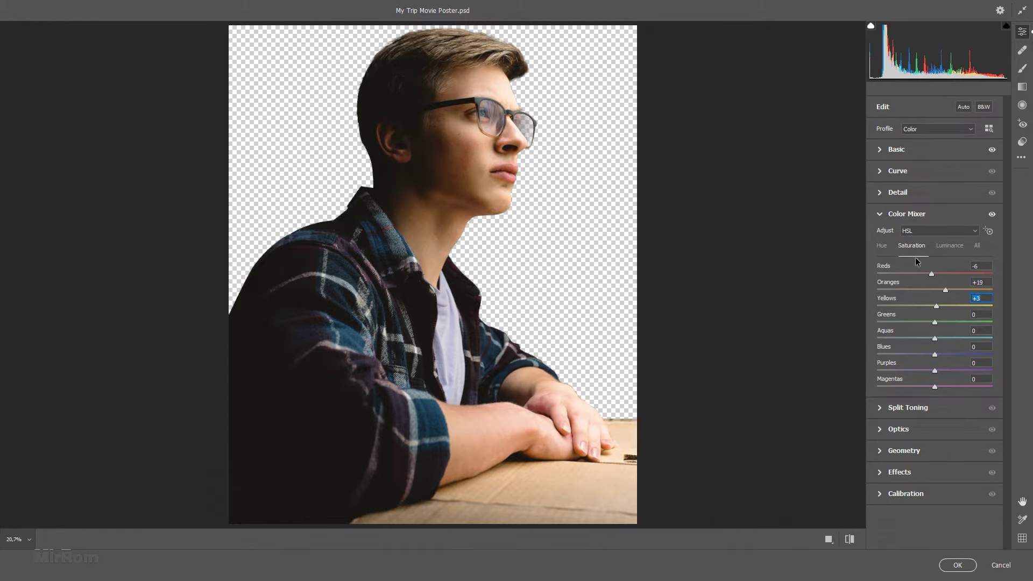
pyautogui.click(881, 214)
pyautogui.click(881, 192)
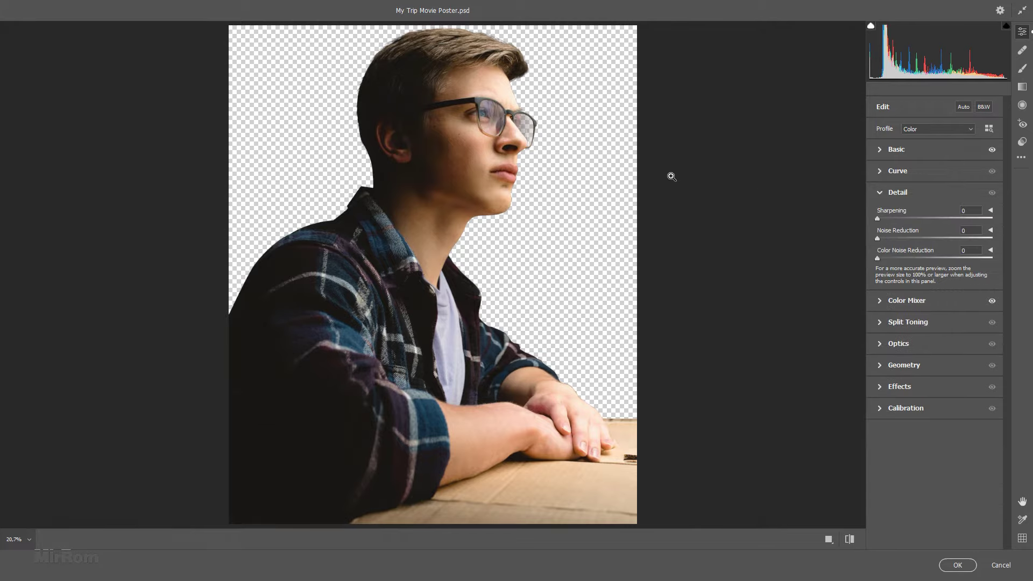
# Step: At 100% zoom set Noise Reduction 43, Color Noise 20, Sharpening 32, then commit Camera Raw
pyautogui.click(415, 135)
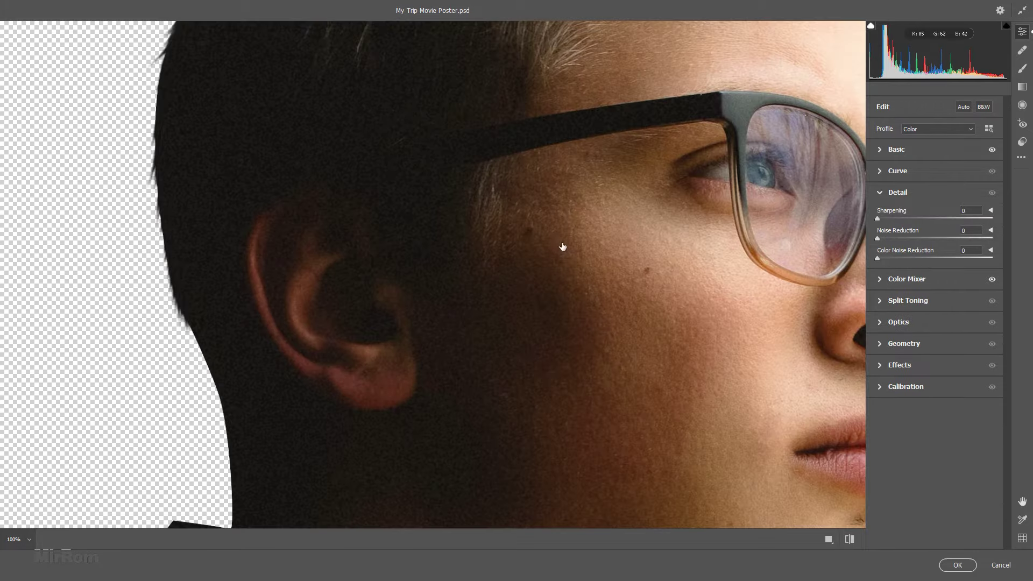
pyautogui.moveTo(558, 239); pyautogui.dragTo(547, 196)
pyautogui.moveTo(300, 143)
pyautogui.mouseDown()
pyautogui.moveTo(708, 293)
pyautogui.moveTo(720, 319)
pyautogui.mouseUp()
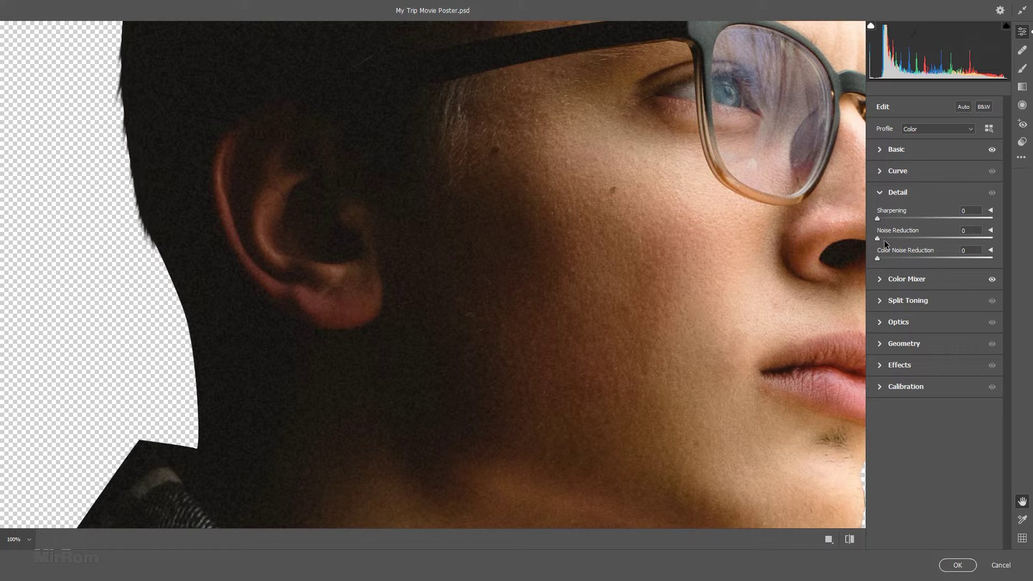
pyautogui.moveTo(877, 238); pyautogui.dragTo(928, 242)
pyautogui.click(878, 257)
pyautogui.moveTo(878, 260); pyautogui.dragTo(901, 262)
pyautogui.moveTo(878, 218); pyautogui.dragTo(905, 226)
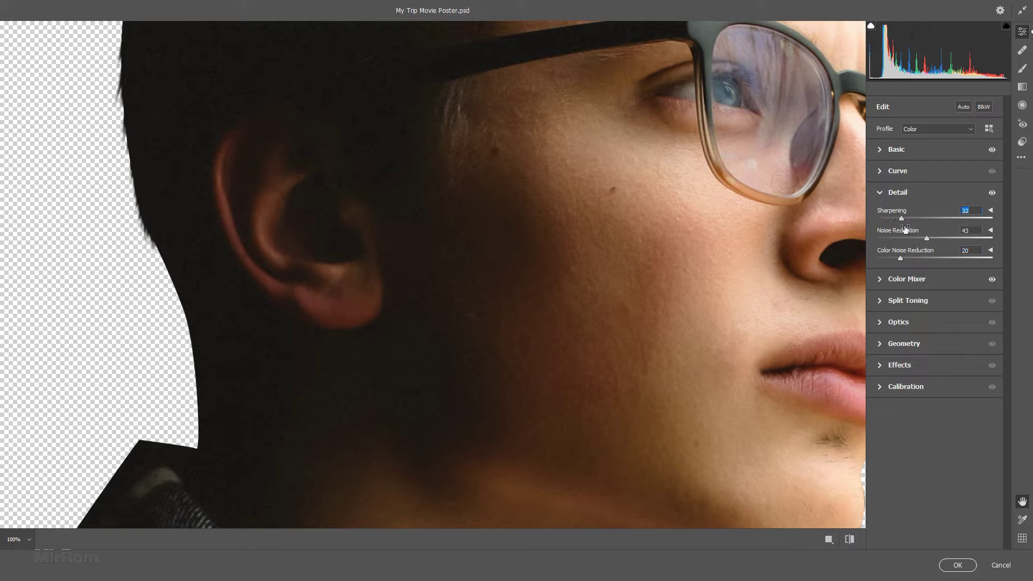
pyautogui.click(767, 246)
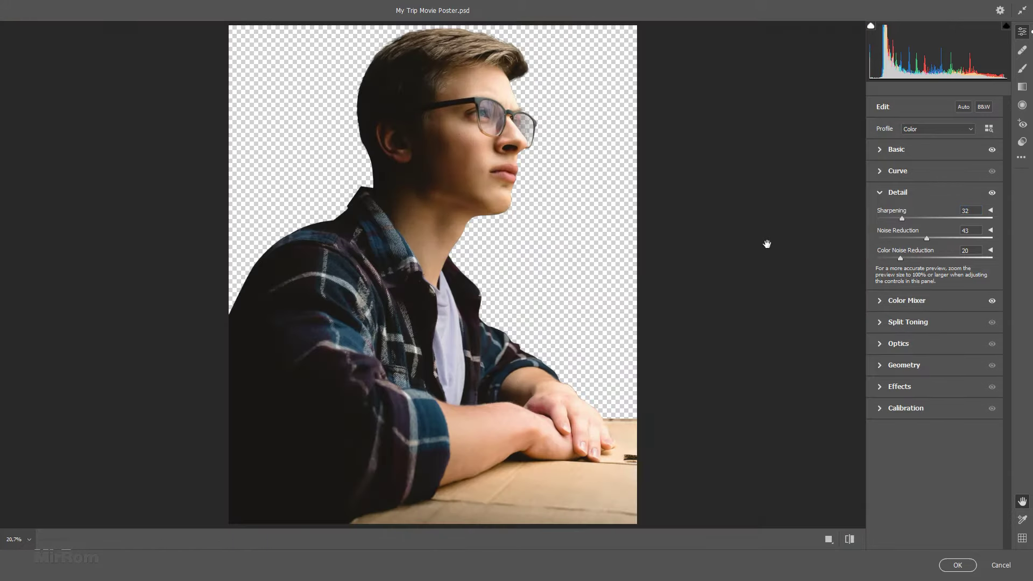
pyautogui.click(956, 564)
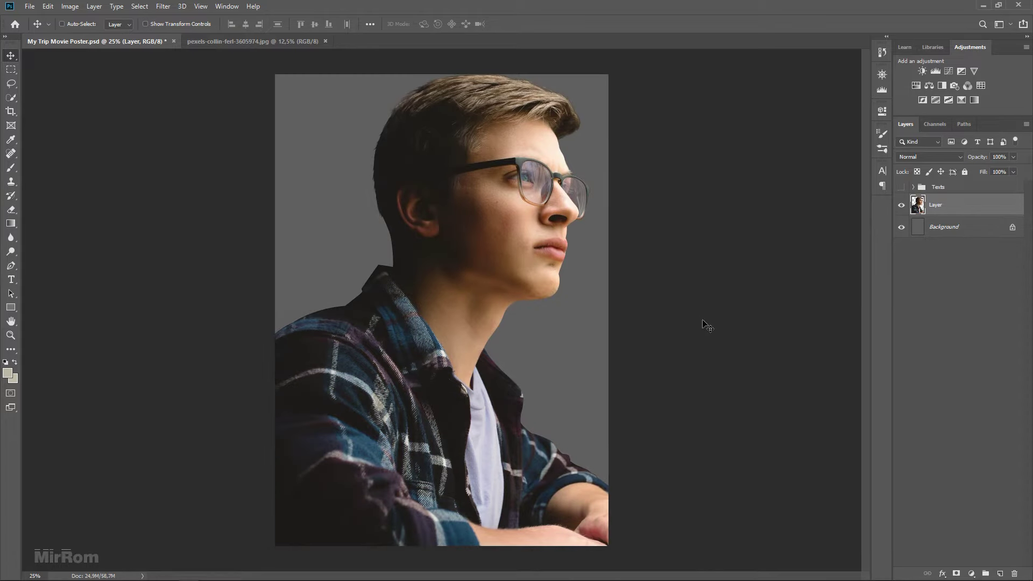
# Step: Add a new layer and set the Eyedropper to Current & Below, 11 by 11 Average
pyautogui.click(1000, 574)
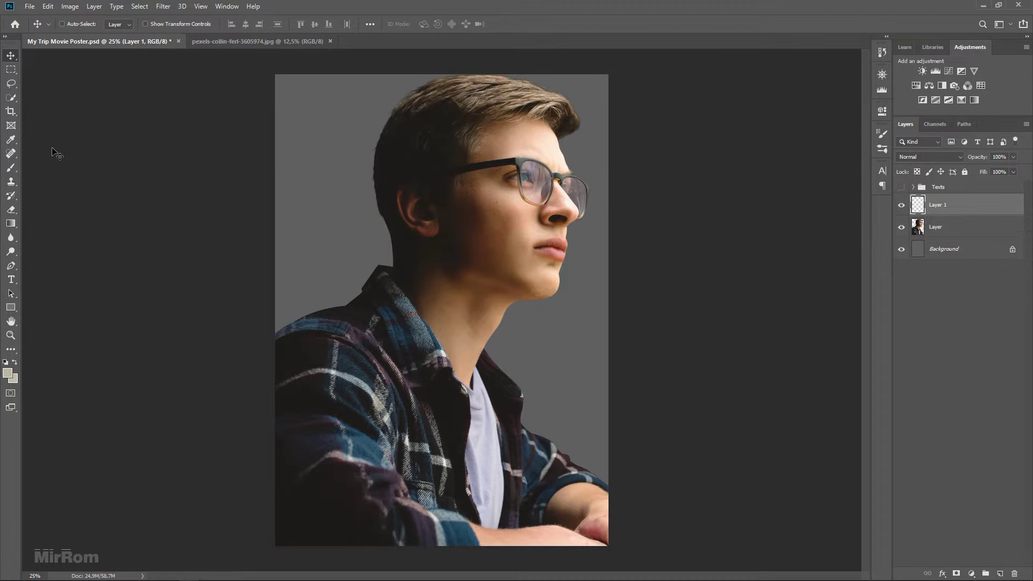
pyautogui.click(11, 140)
pyautogui.click(85, 141)
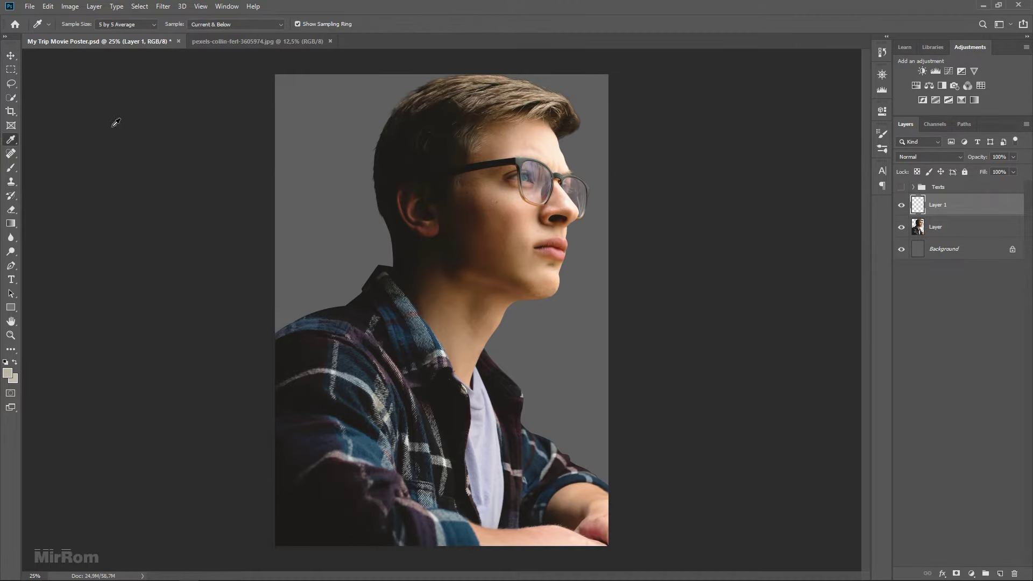
pyautogui.click(223, 24)
pyautogui.click(230, 42)
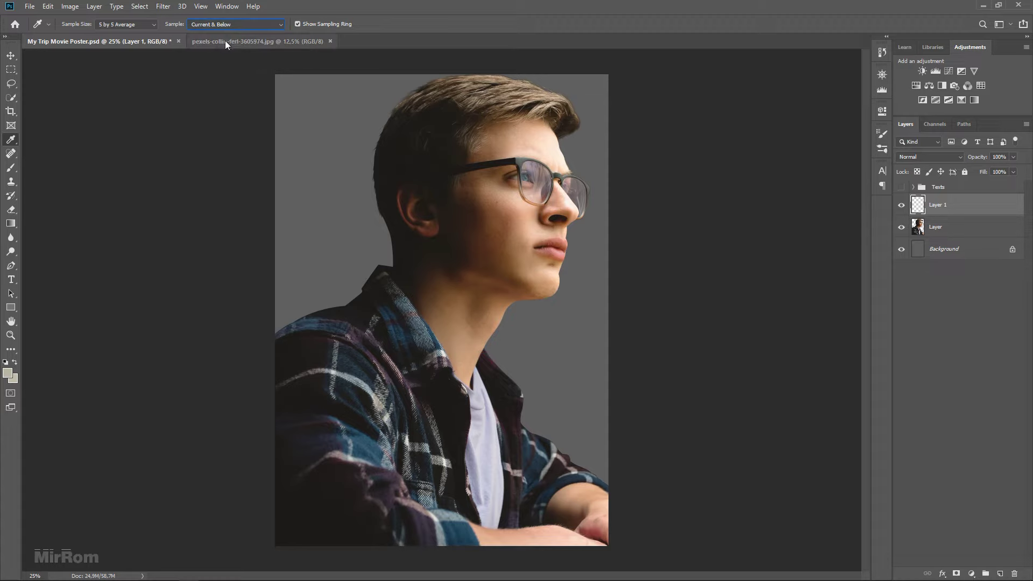
pyautogui.click(126, 24)
pyautogui.click(142, 59)
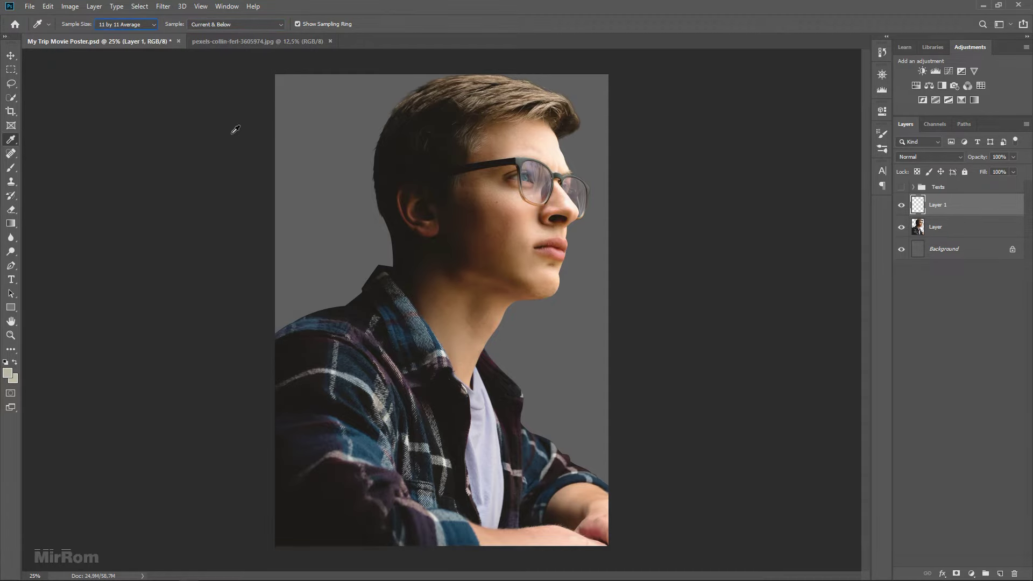
pyautogui.keyDown('ctrl'); pyautogui.click(541, 213); pyautogui.keyUp('ctrl')
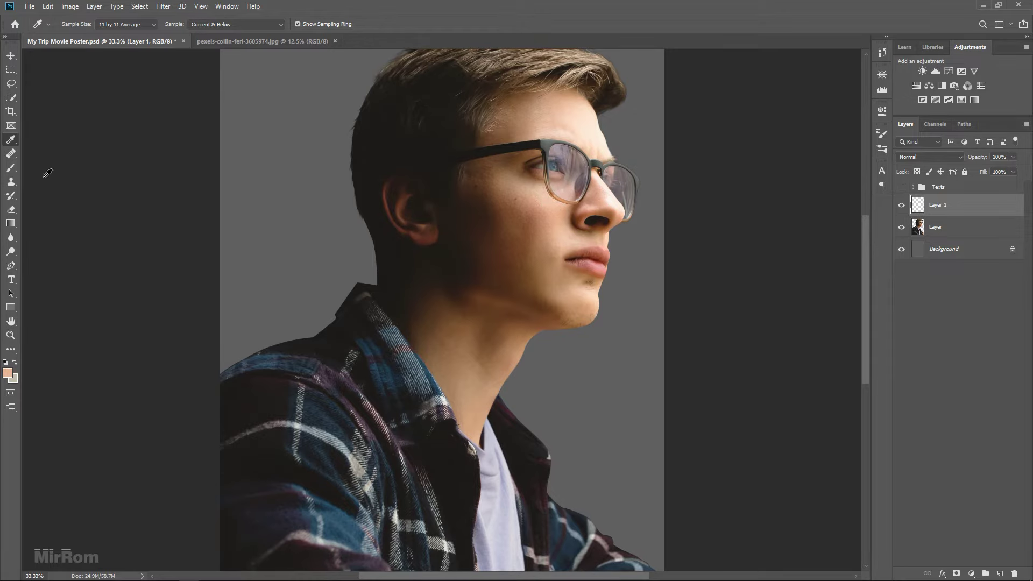
# Step: Set up the Brush with a Soft Round tip at 9% flow
pyautogui.click(11, 167)
pyautogui.rightClick(11, 167)
pyautogui.click(48, 166)
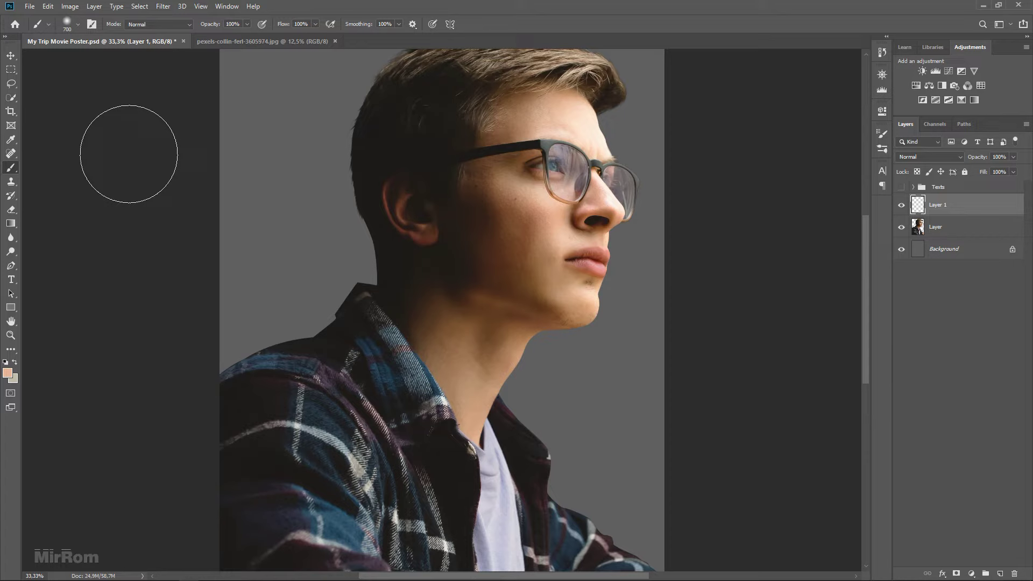
pyautogui.click(314, 23)
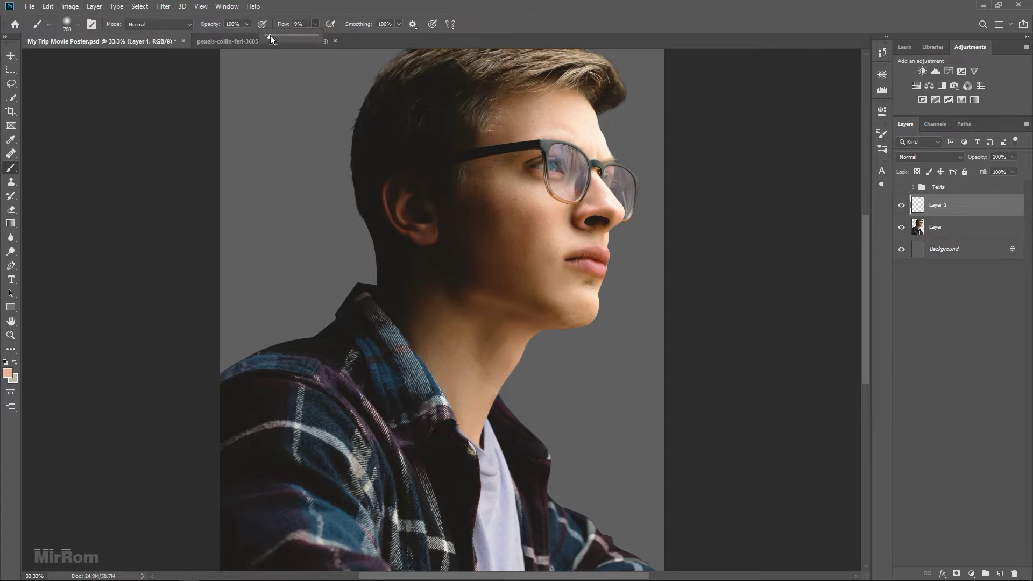
pyautogui.rightClick(544, 220)
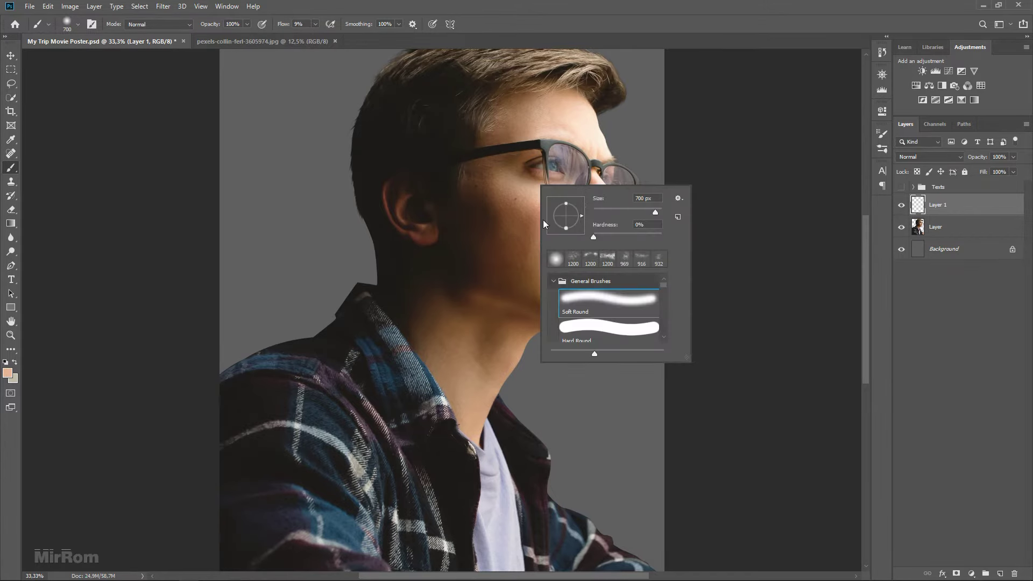
pyautogui.click(594, 307)
# Step: Shrink the brush to 200, softly paint skin tone over the cheek, and compare visibility
pyautogui.press('[')
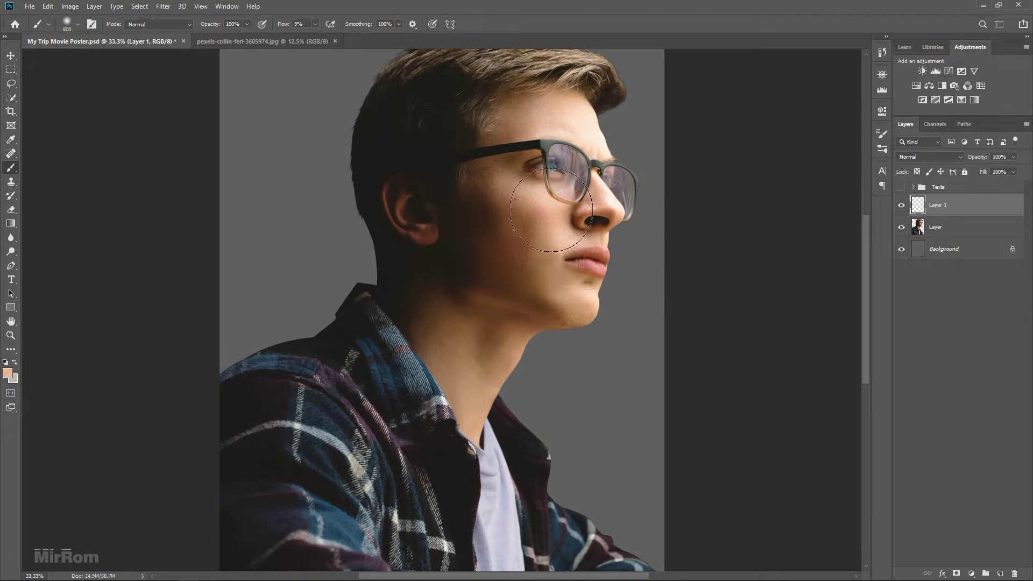
pyautogui.press('[')
pyautogui.press('[')
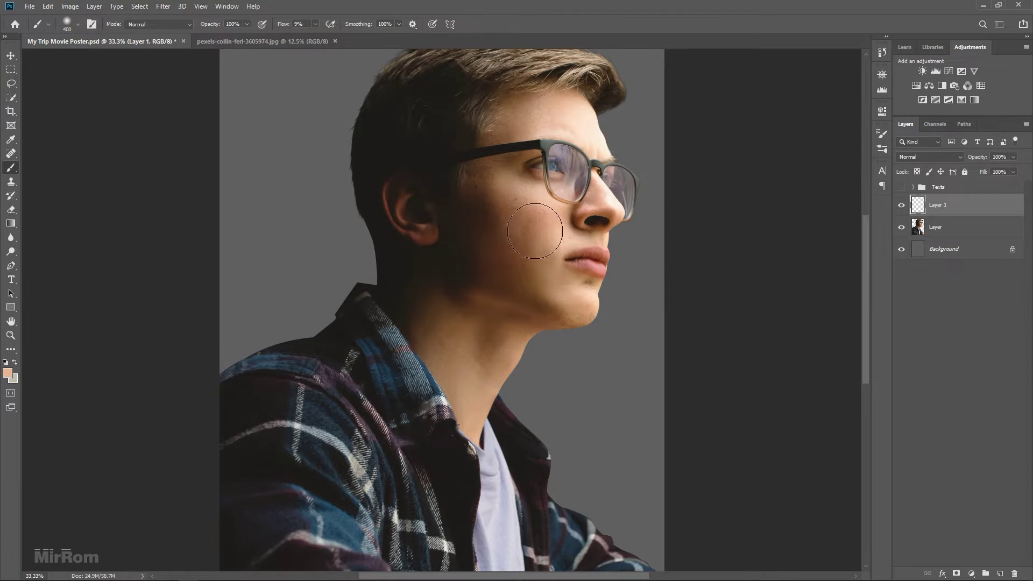
pyautogui.press('[')
pyautogui.press('[')
pyautogui.press('[')
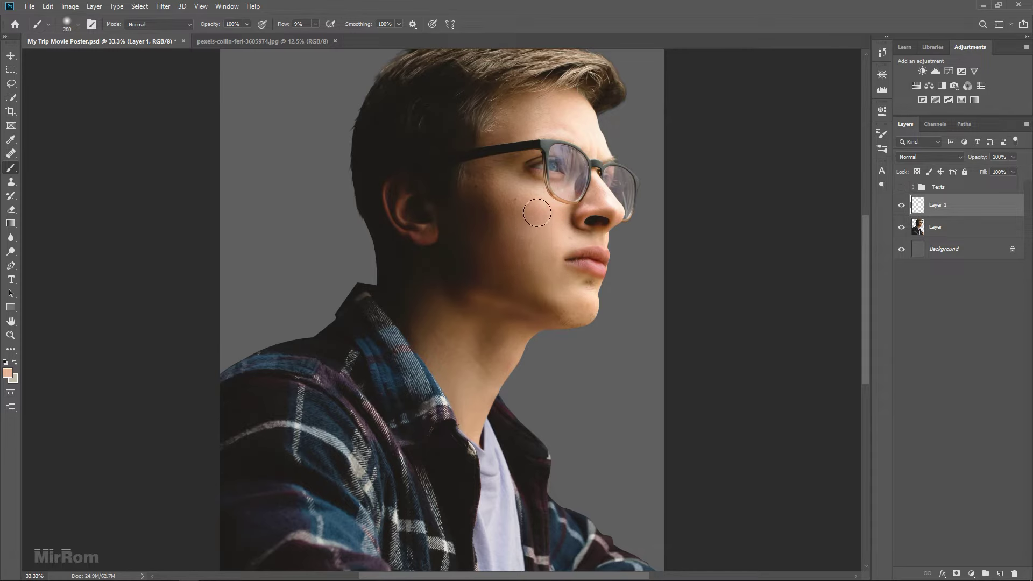
pyautogui.moveTo(536, 214)
pyautogui.mouseDown()
pyautogui.moveTo(521, 203)
pyautogui.moveTo(559, 214)
pyautogui.moveTo(538, 210)
pyautogui.mouseUp()
pyautogui.press('[')
pyautogui.press('[')
pyautogui.press('[')
pyautogui.click(901, 205)
pyautogui.press('v')
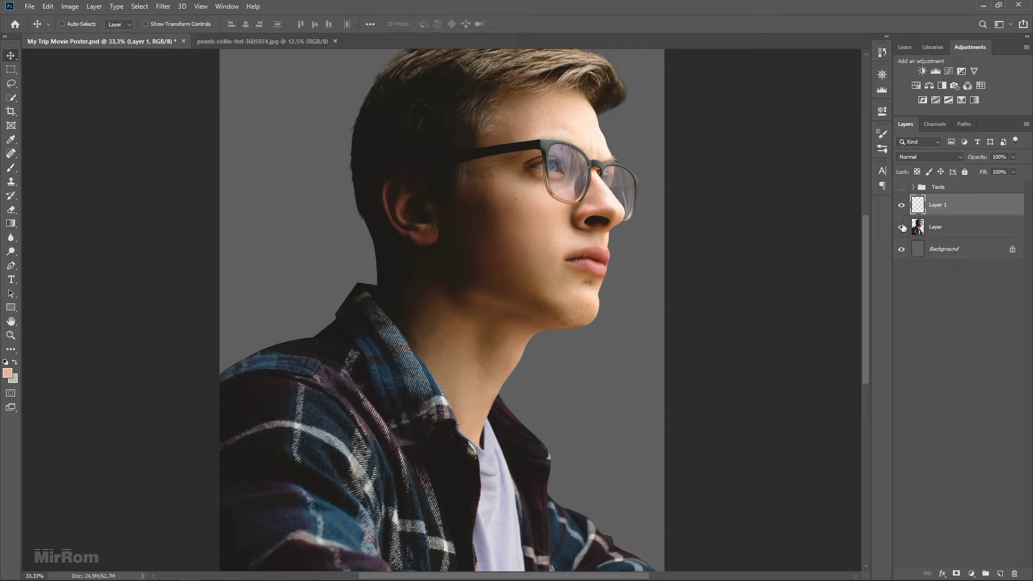
# Step: Merge the paint layer into the portrait and bring the taxi mountain-road photo into the poster
pyautogui.keyDown('shift'); pyautogui.click(935, 228); pyautogui.keyUp('shift')
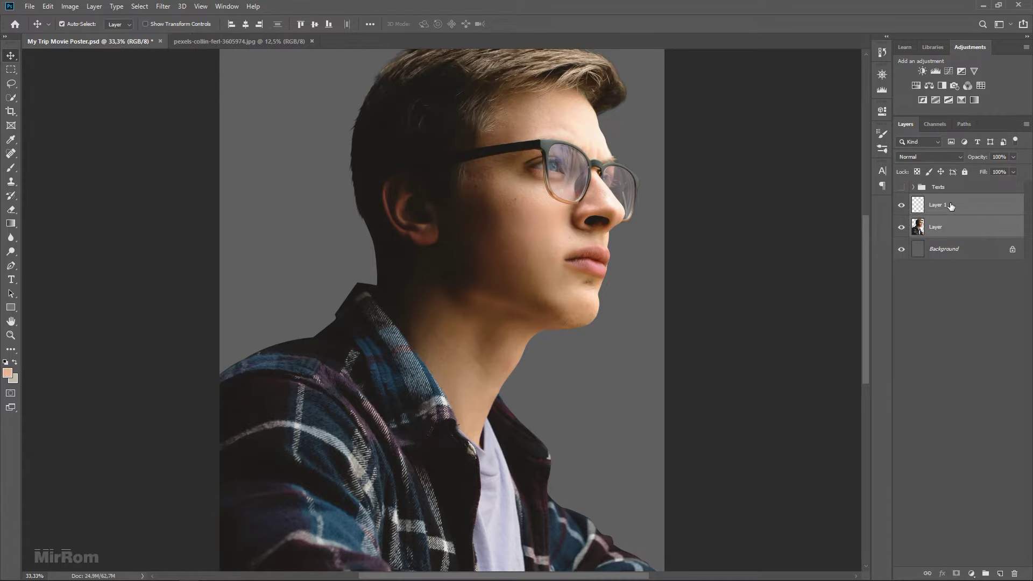
pyautogui.hotkey('ctrl', 'e')
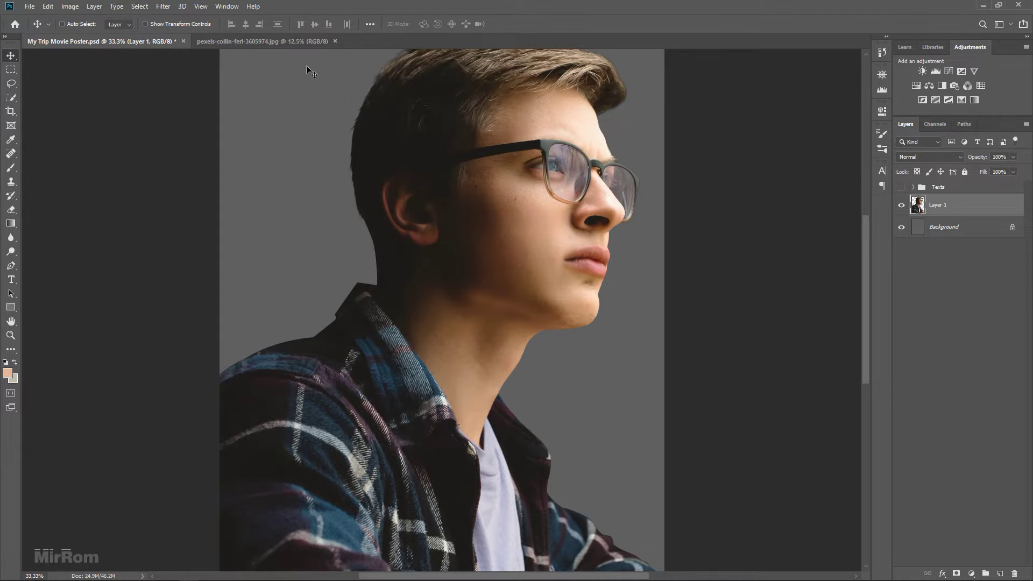
pyautogui.click(295, 42)
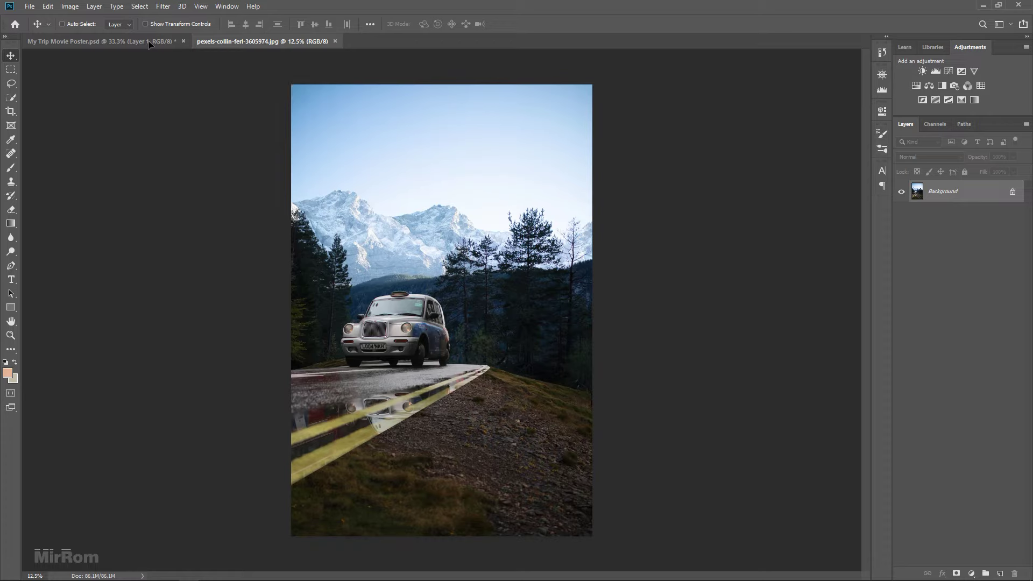
pyautogui.moveTo(149, 44); pyautogui.dragTo(269, 161)
pyautogui.click(334, 41)
pyautogui.moveTo(365, 130); pyautogui.dragTo(451, 160)
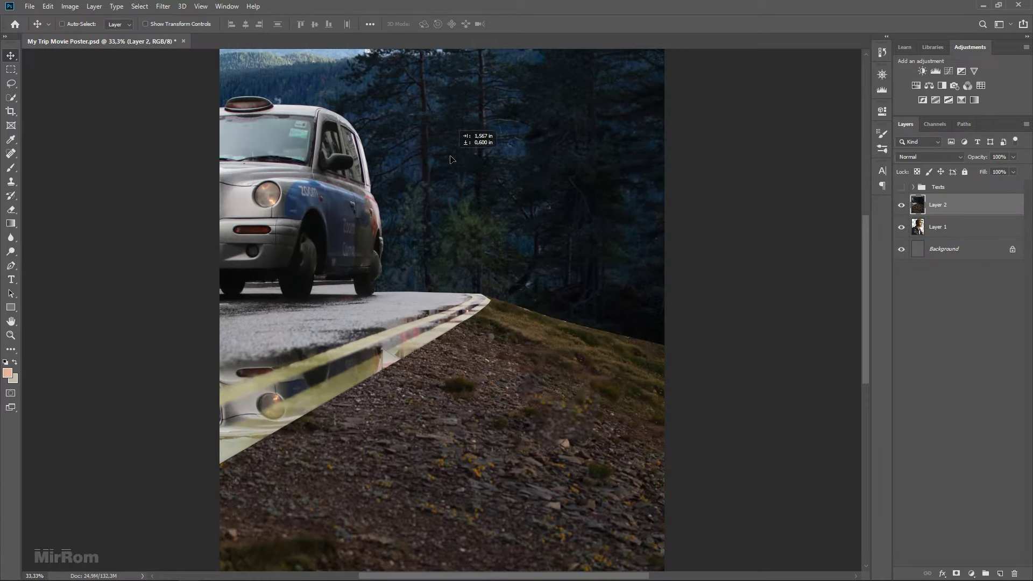
# Step: Clip the taxi photo to the man's silhouette at 67% opacity and reposition it
pyautogui.keyDown('alt'); pyautogui.click(957, 212); pyautogui.keyUp('alt')
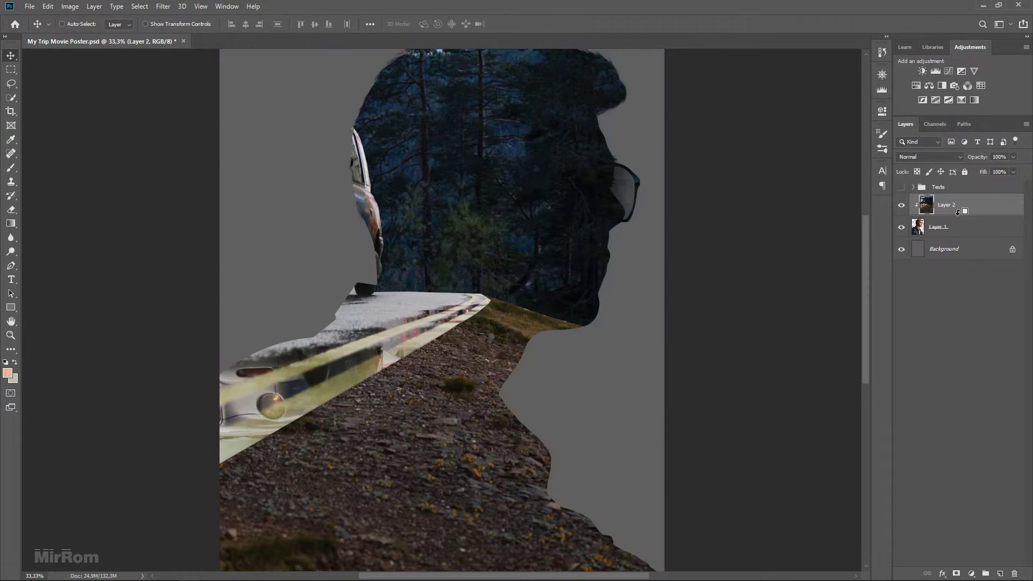
pyautogui.moveTo(982, 159); pyautogui.dragTo(970, 165)
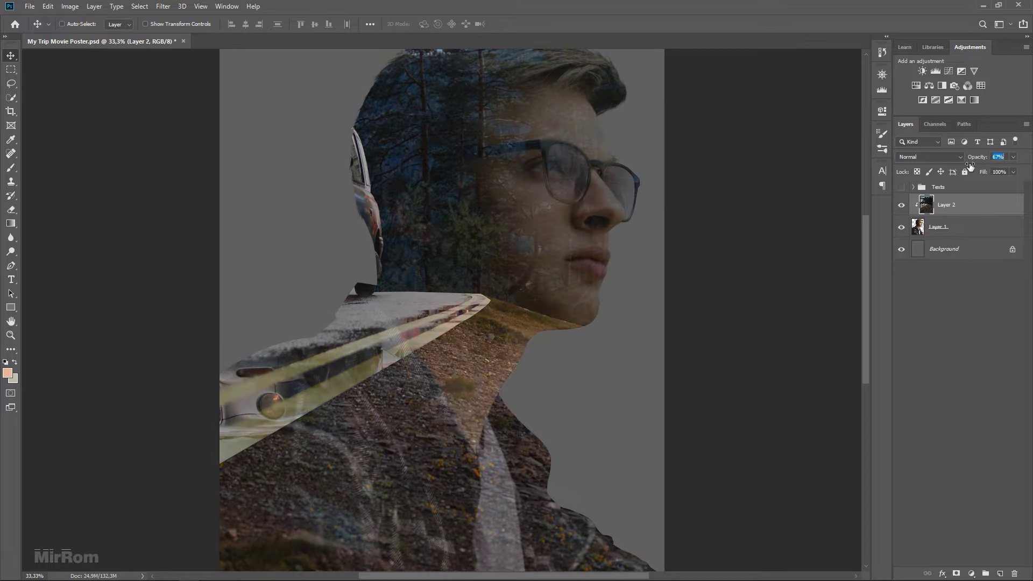
pyautogui.click(488, 219)
pyautogui.moveTo(508, 251); pyautogui.dragTo(509, 252)
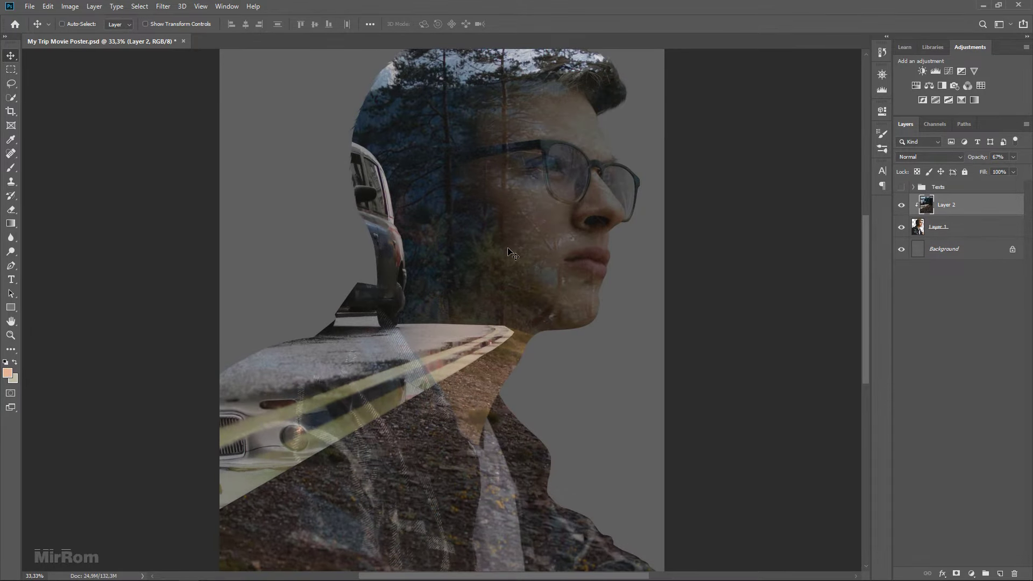
pyautogui.hotkey('ctrl', '-')
pyautogui.hotkey('ctrl', '-')
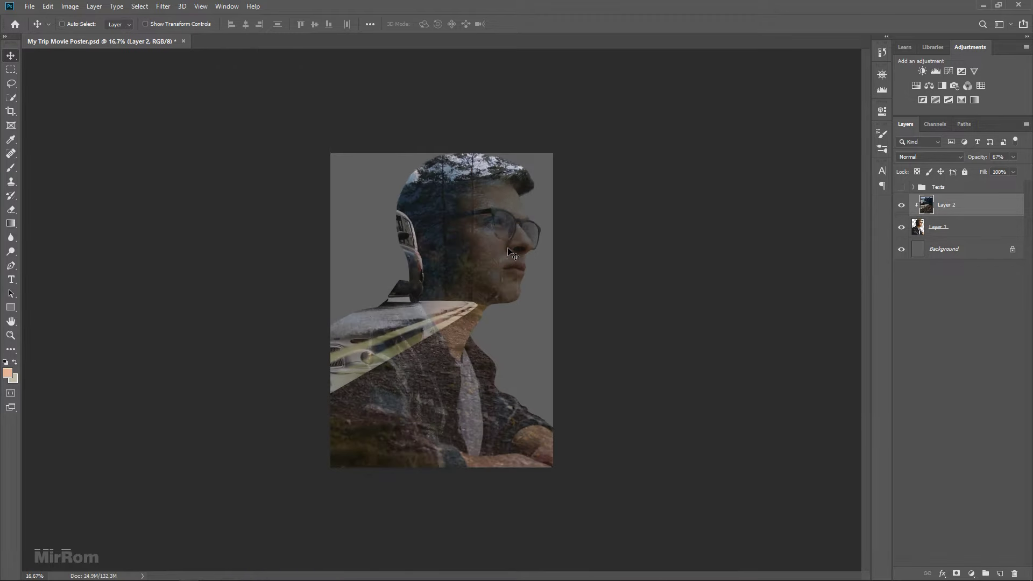
# Step: Move the landscape down, scale it to about 65-66%, and fine-tune its position inside the silhouette
pyautogui.moveTo(511, 254); pyautogui.dragTo(498, 390)
pyautogui.hotkey('ctrl', 't')
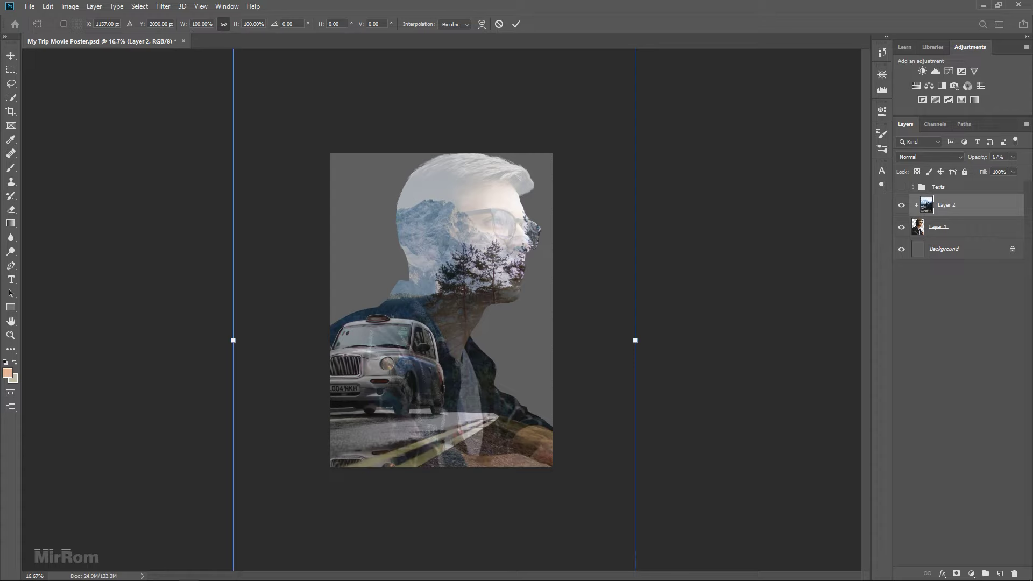
pyautogui.moveTo(192, 29); pyautogui.dragTo(169, 30)
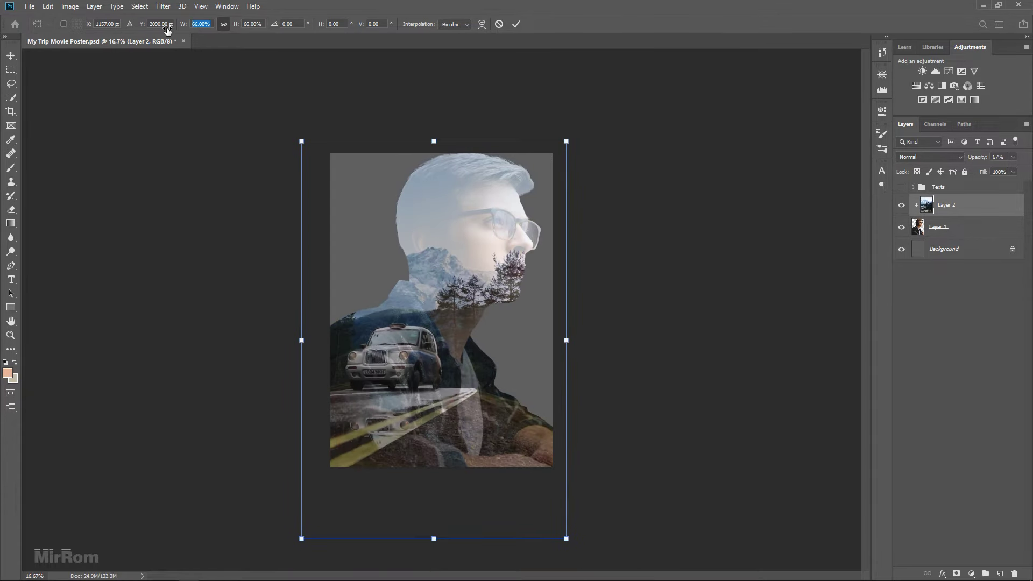
pyautogui.moveTo(476, 397); pyautogui.dragTo(478, 393)
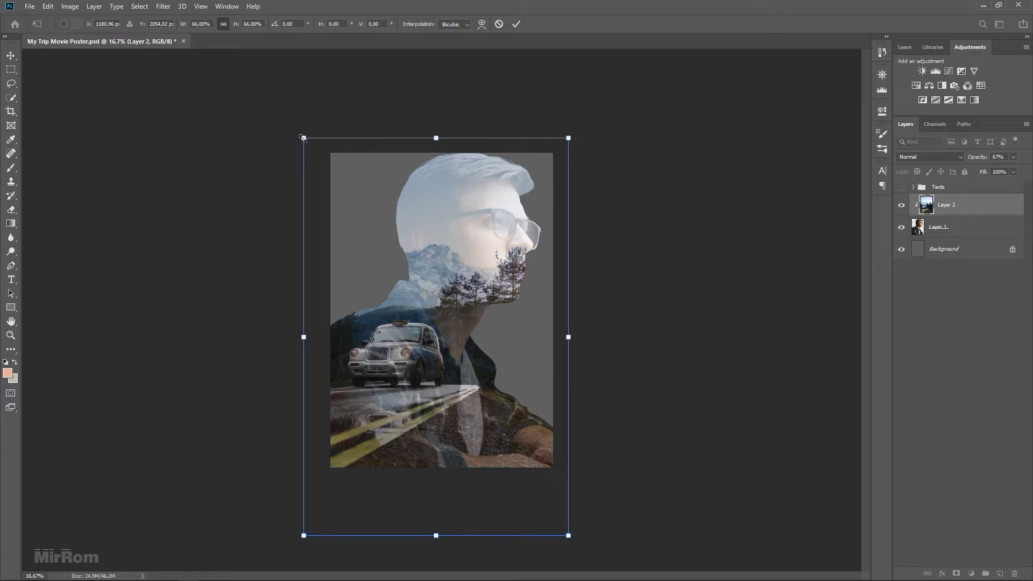
pyautogui.moveTo(303, 139); pyautogui.dragTo(305, 143)
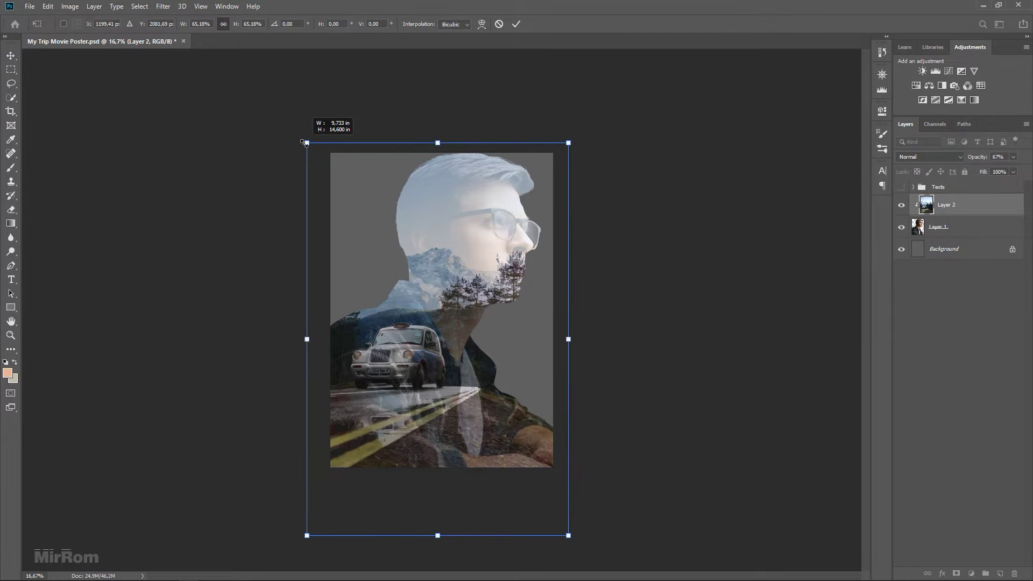
pyautogui.moveTo(305, 143); pyautogui.dragTo(303, 143)
pyautogui.press('Return')
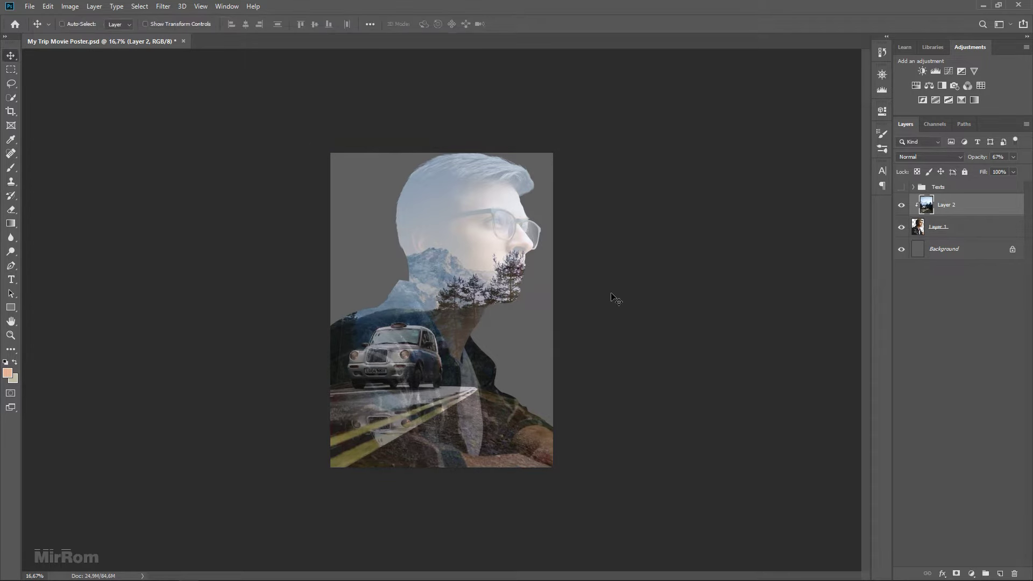
# Step: Restore the landscape to 100% opacity and keep a hidden duplicate below the portrait
pyautogui.moveTo(981, 159); pyautogui.dragTo(1030, 164)
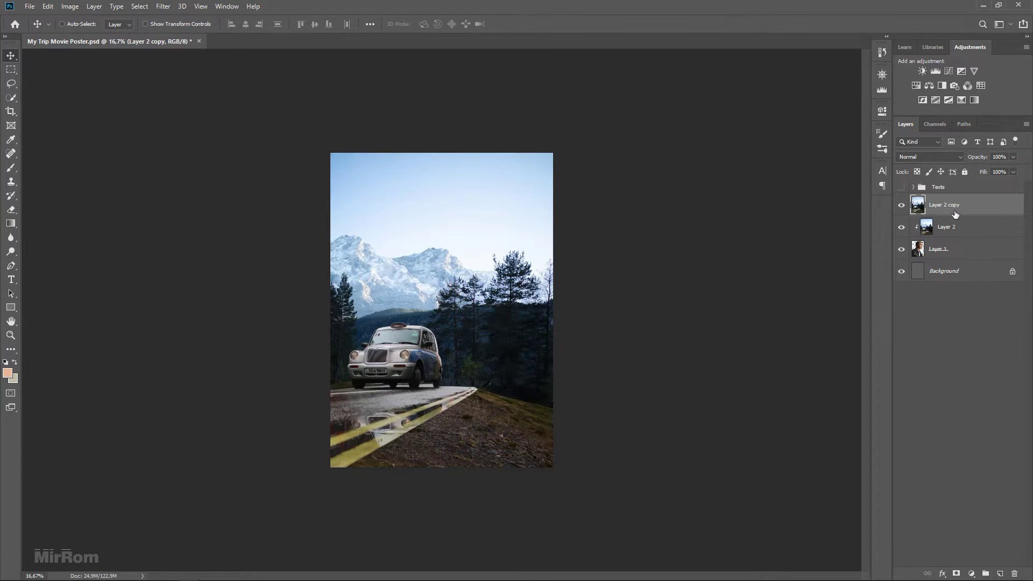
pyautogui.moveTo(962, 210); pyautogui.dragTo(955, 264)
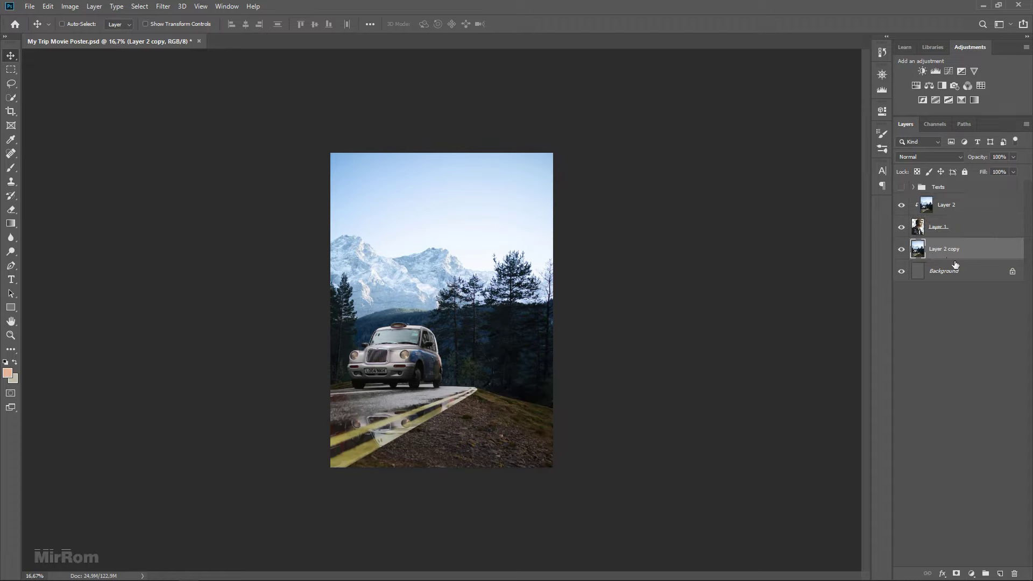
pyautogui.click(901, 249)
pyautogui.click(947, 214)
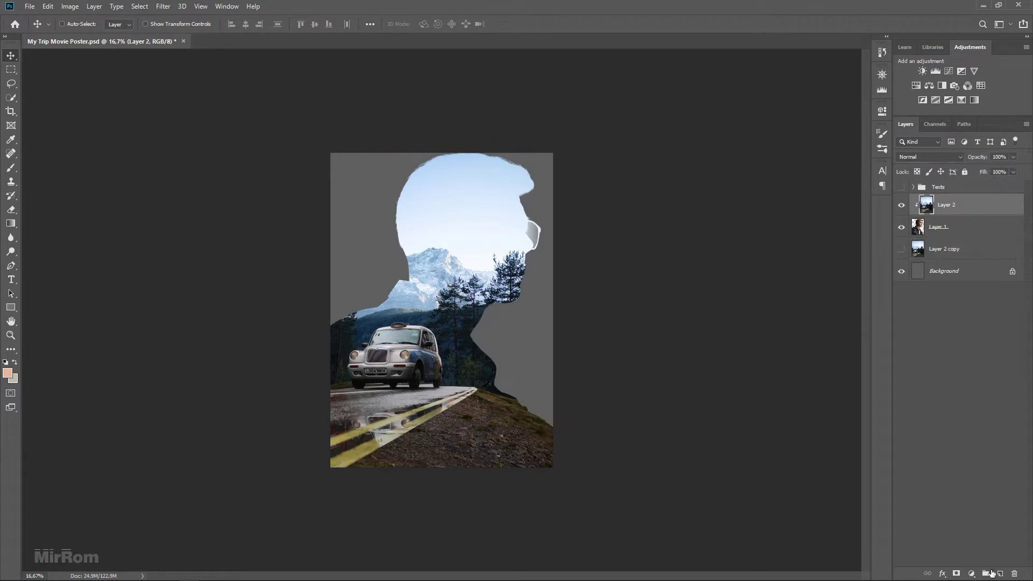
pyautogui.click(998, 574)
pyautogui.hotkey('ctrl', 'z')
# Step: Add a layer mask to the landscape and set the brush opacity to 72%
pyautogui.click(956, 574)
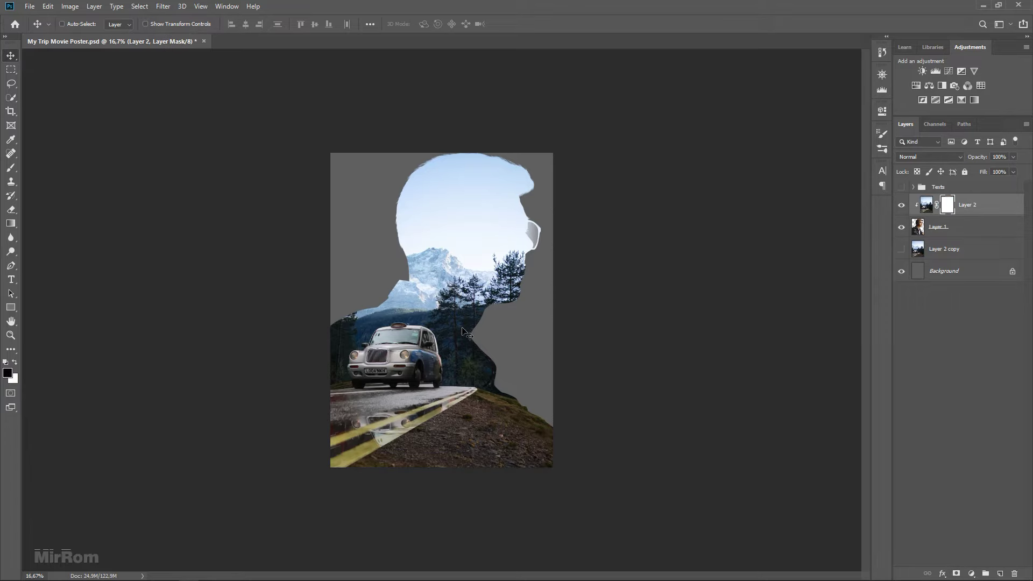
pyautogui.press('b')
pyautogui.click(314, 25)
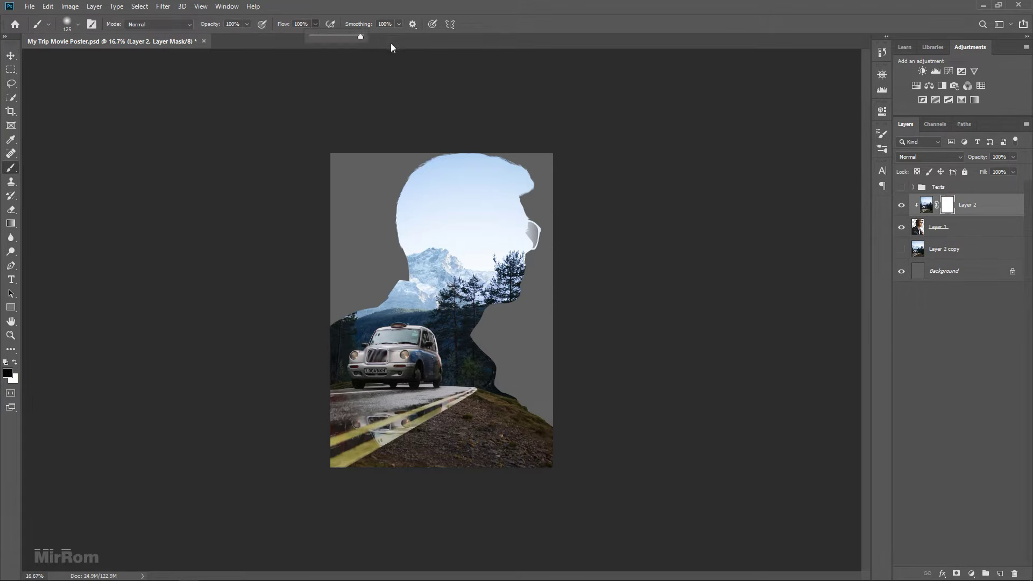
pyautogui.click(247, 24)
pyautogui.moveTo(251, 37); pyautogui.dragTo(234, 37)
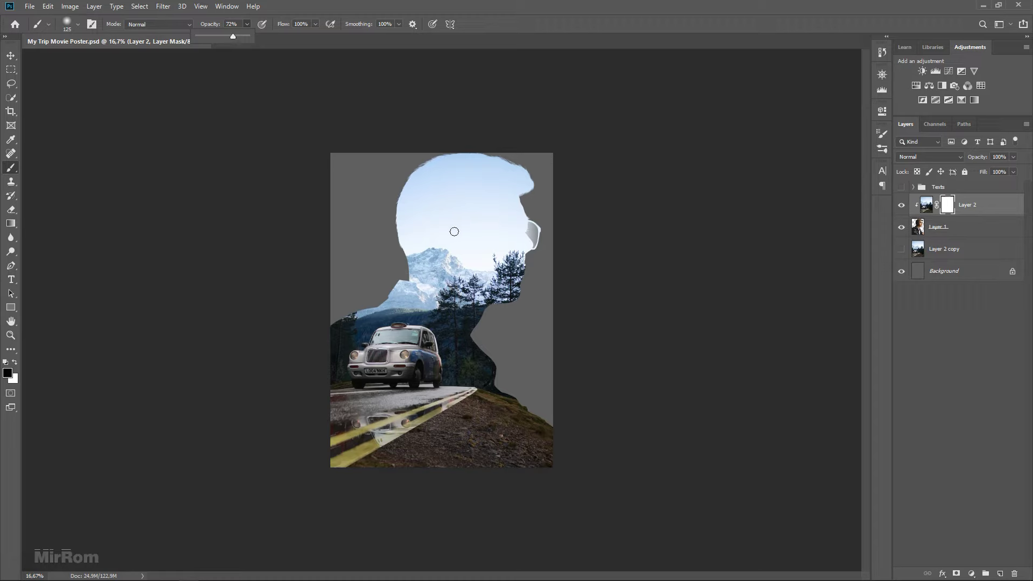
# Step: Paint black with a large brush to reveal the man's hair, face, glasses and lips
pyautogui.click(474, 237)
pyautogui.hotkey('ctrl', 'z')
pyautogui.press(']')
pyautogui.press(']')
pyautogui.press(']')
pyautogui.press(']')
pyautogui.press(']')
pyautogui.press(']')
pyautogui.press(']')
pyautogui.press(']')
pyautogui.press(']')
pyautogui.click(508, 199)
pyautogui.moveTo(508, 200)
pyautogui.mouseDown()
pyautogui.moveTo(538, 245)
pyautogui.moveTo(484, 219)
pyautogui.moveTo(548, 310)
pyautogui.moveTo(478, 243)
pyautogui.moveTo(507, 104)
pyautogui.moveTo(474, 140)
pyautogui.moveTo(452, 231)
pyautogui.moveTo(495, 234)
pyautogui.moveTo(529, 264)
pyautogui.moveTo(463, 161)
pyautogui.moveTo(468, 242)
pyautogui.moveTo(520, 278)
pyautogui.moveTo(473, 264)
pyautogui.moveTo(441, 161)
pyautogui.moveTo(500, 204)
pyautogui.moveTo(532, 267)
pyautogui.moveTo(487, 228)
pyautogui.moveTo(496, 161)
pyautogui.moveTo(526, 270)
pyautogui.moveTo(447, 184)
pyautogui.moveTo(490, 252)
pyautogui.moveTo(427, 157)
pyautogui.mouseUp()
# Step: Mask the landscape along the neck and shoulder edges and trim mountains past the left shoulder
pyautogui.hotkey('ctrl', '+')
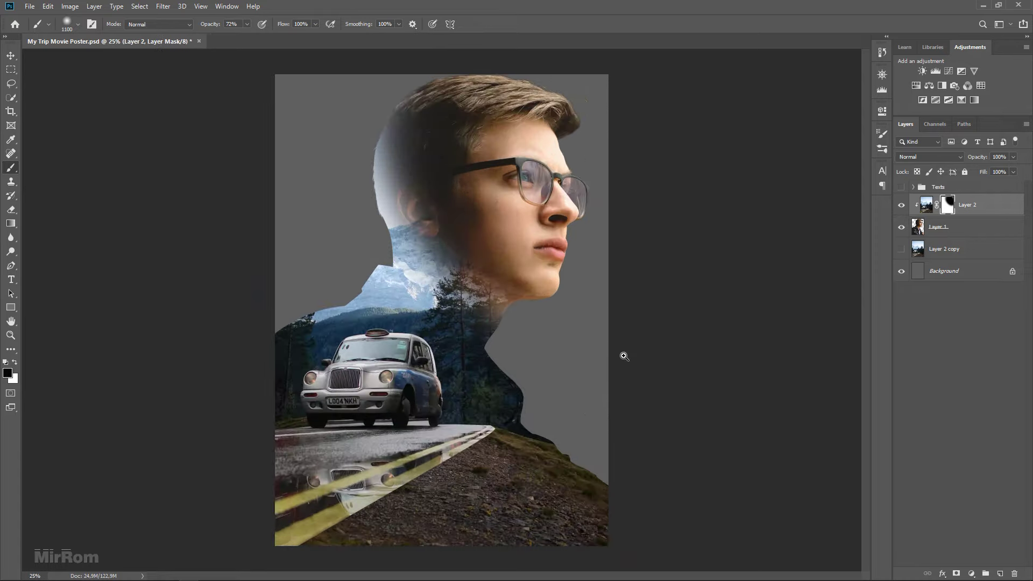
pyautogui.hotkey('ctrl', '+')
pyautogui.press('[')
pyautogui.press('[')
pyautogui.press('[')
pyautogui.press('[')
pyautogui.press('[')
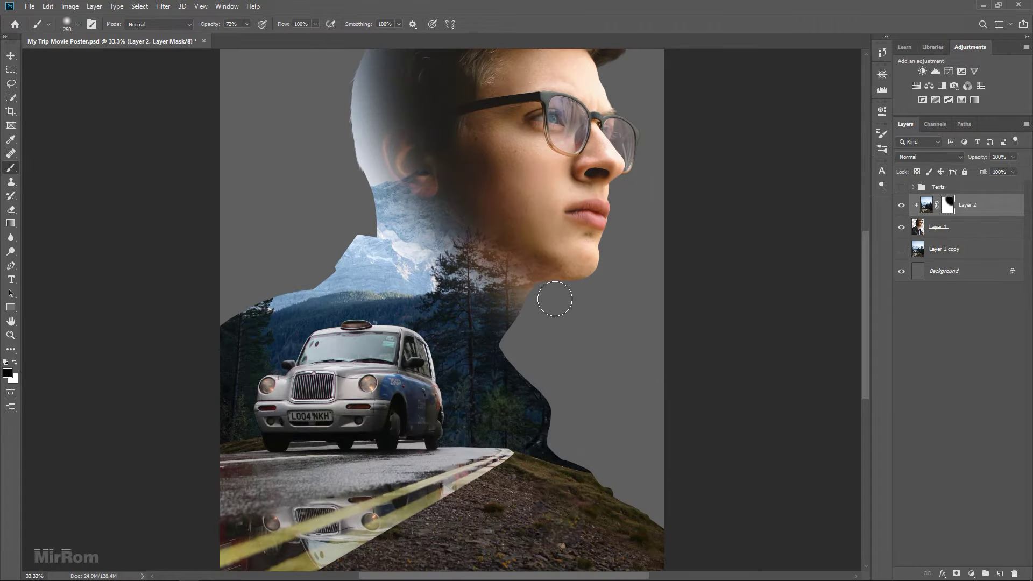
pyautogui.moveTo(523, 311)
pyautogui.mouseDown()
pyautogui.moveTo(511, 341)
pyautogui.moveTo(528, 363)
pyautogui.mouseUp()
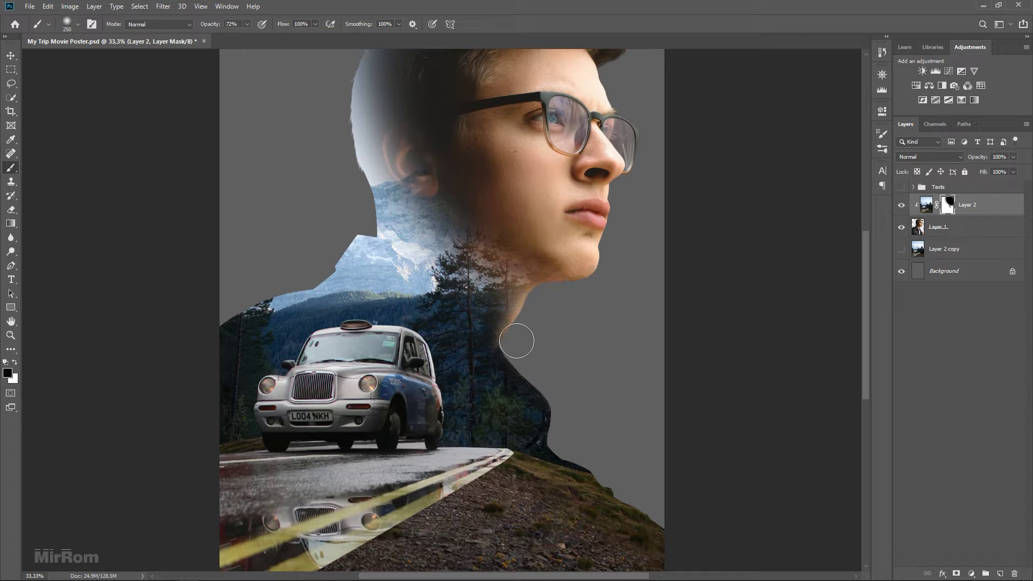
pyautogui.moveTo(519, 339); pyautogui.dragTo(580, 449)
pyautogui.press(']')
pyautogui.press(']')
pyautogui.press('[')
pyautogui.press('[')
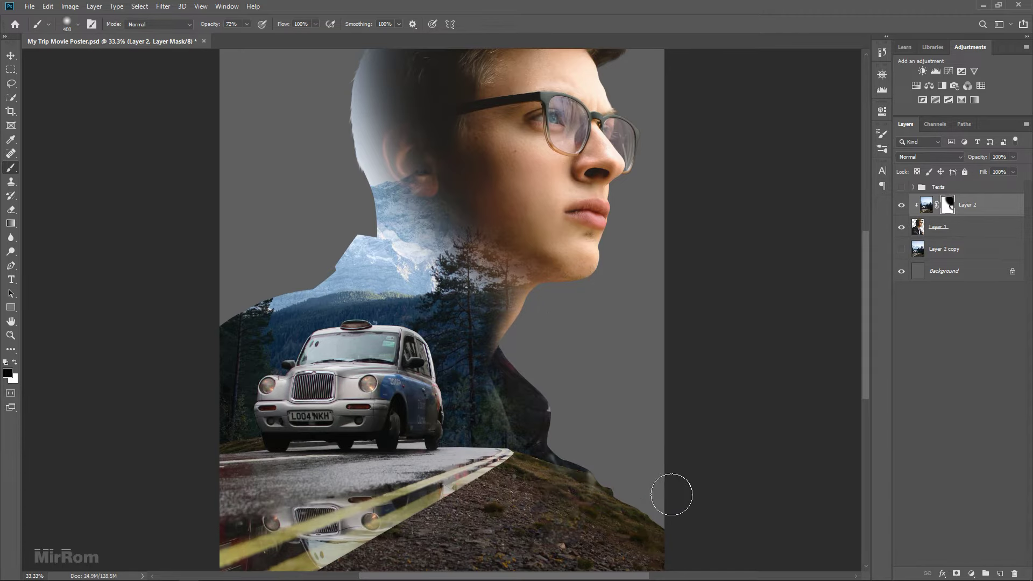
pyautogui.moveTo(671, 491); pyautogui.dragTo(554, 422)
pyautogui.moveTo(350, 210); pyautogui.dragTo(285, 291)
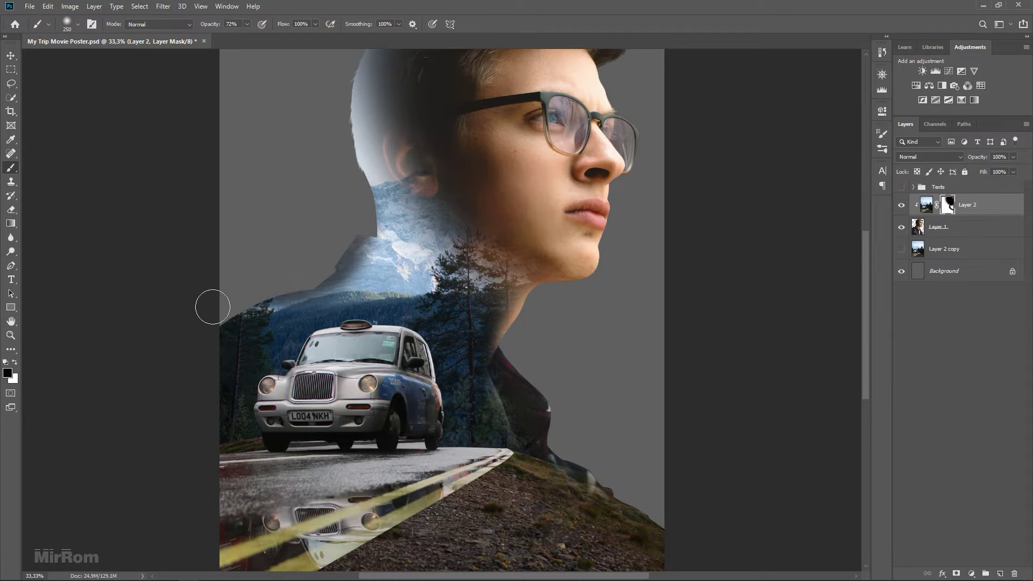
pyautogui.moveTo(346, 242)
pyautogui.mouseDown()
pyautogui.moveTo(346, 162)
pyautogui.moveTo(354, 247)
pyautogui.moveTo(355, 194)
pyautogui.moveTo(299, 272)
pyautogui.mouseUp()
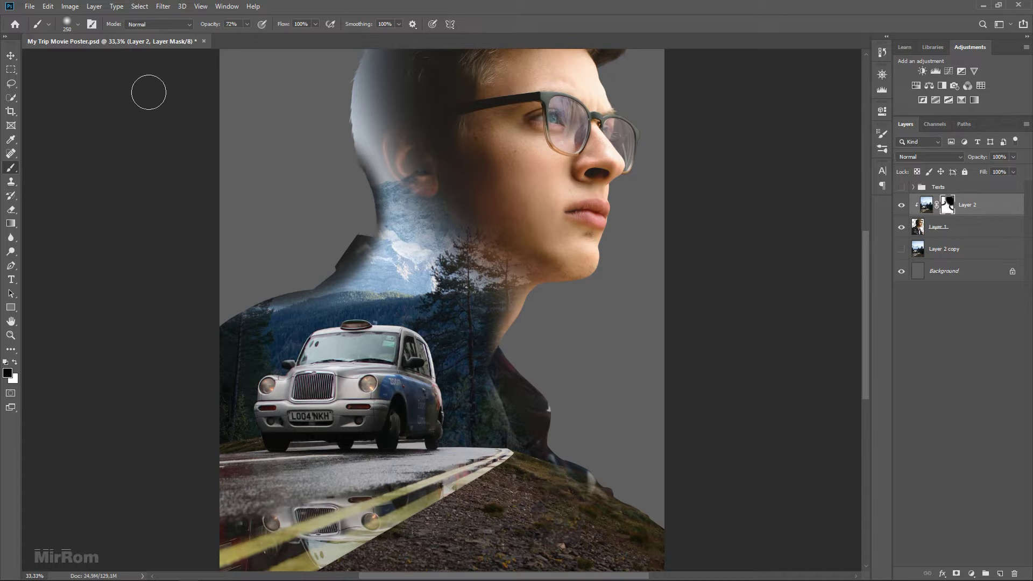
# Step: With a much larger soft brush, fade the landscape over the neck and ear
pyautogui.click(246, 24)
pyautogui.hotkey('ctrl', '-')
pyautogui.press(']')
pyautogui.press(']')
pyautogui.press(']')
pyautogui.press(']')
pyautogui.press(']')
pyautogui.press(']')
pyautogui.moveTo(403, 117)
pyautogui.mouseDown()
pyautogui.moveTo(411, 231)
pyautogui.moveTo(387, 172)
pyautogui.moveTo(410, 235)
pyautogui.moveTo(505, 288)
pyautogui.mouseUp()
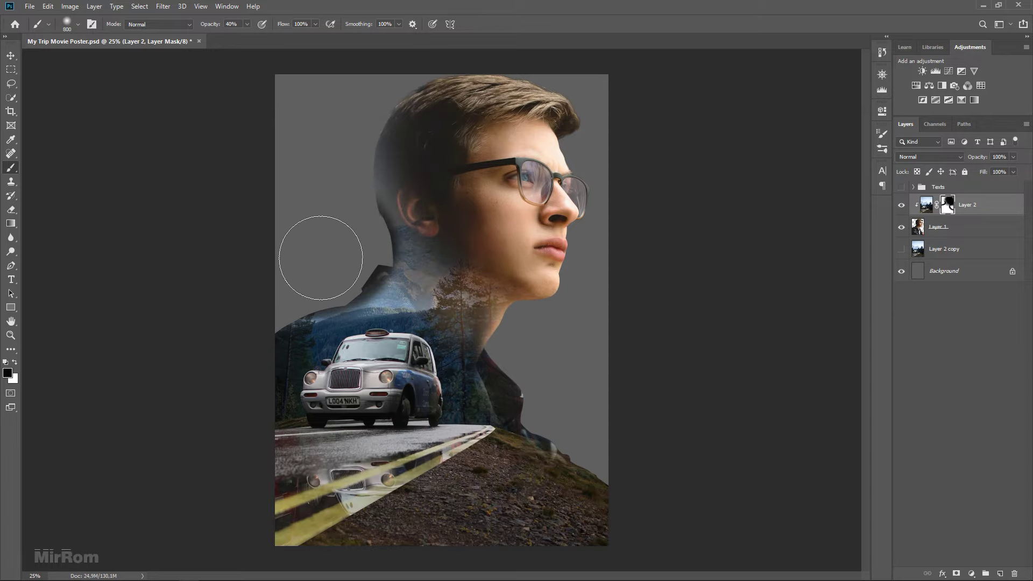
pyautogui.moveTo(323, 253); pyautogui.dragTo(393, 203)
pyautogui.moveTo(383, 115)
pyautogui.mouseDown()
pyautogui.moveTo(437, 268)
pyautogui.moveTo(468, 270)
pyautogui.moveTo(312, 267)
pyautogui.moveTo(364, 143)
pyautogui.moveTo(389, 266)
pyautogui.moveTo(272, 288)
pyautogui.moveTo(381, 223)
pyautogui.moveTo(341, 284)
pyautogui.moveTo(374, 143)
pyautogui.mouseUp()
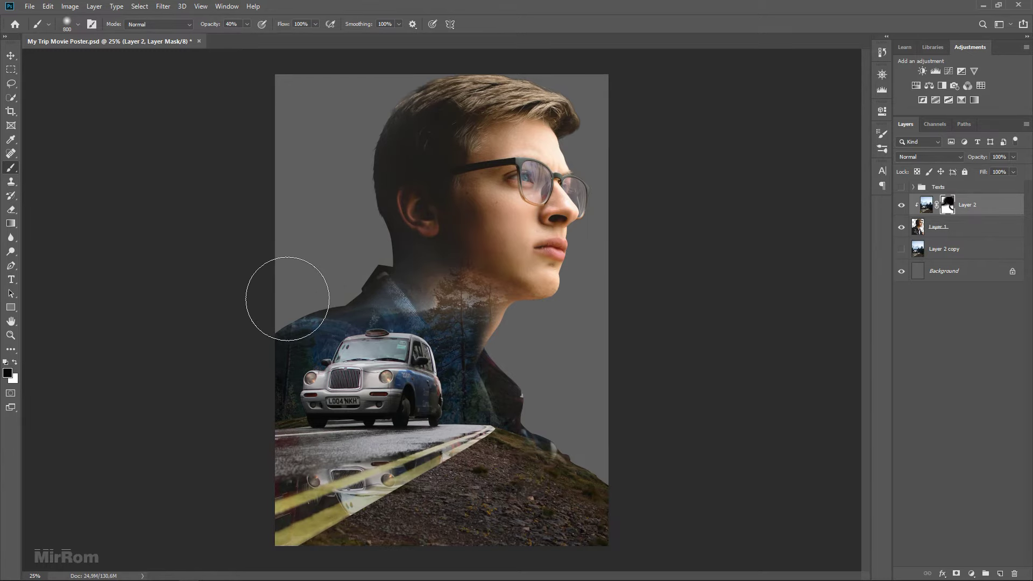
# Step: Paint white to restore the taxi, mountain and trees near the collar and neck
pyautogui.click(15, 362)
pyautogui.press('[')
pyautogui.press('[')
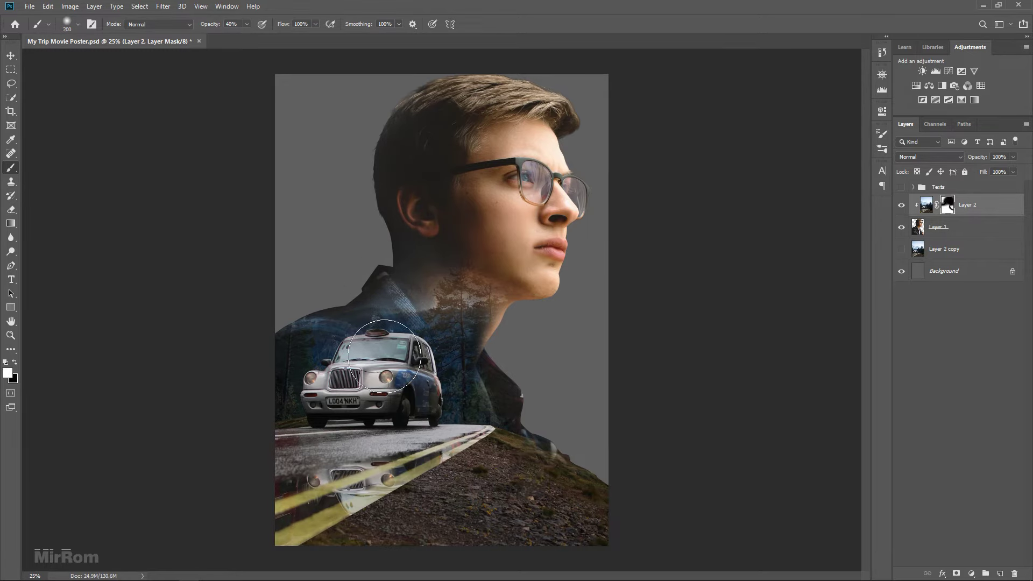
pyautogui.moveTo(335, 380)
pyautogui.mouseDown()
pyautogui.moveTo(468, 281)
pyautogui.moveTo(376, 333)
pyautogui.mouseUp()
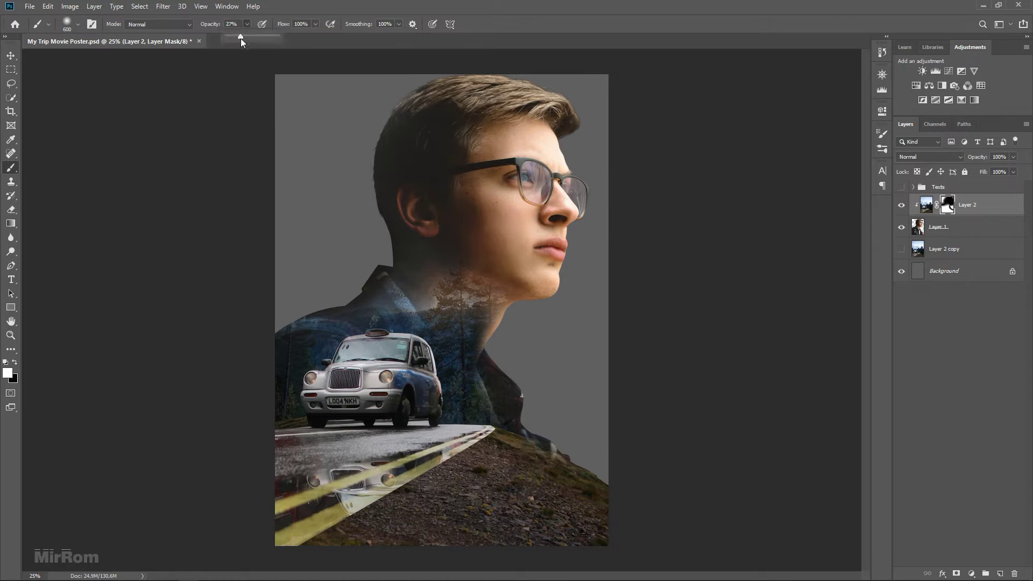
pyautogui.moveTo(239, 41); pyautogui.dragTo(238, 41)
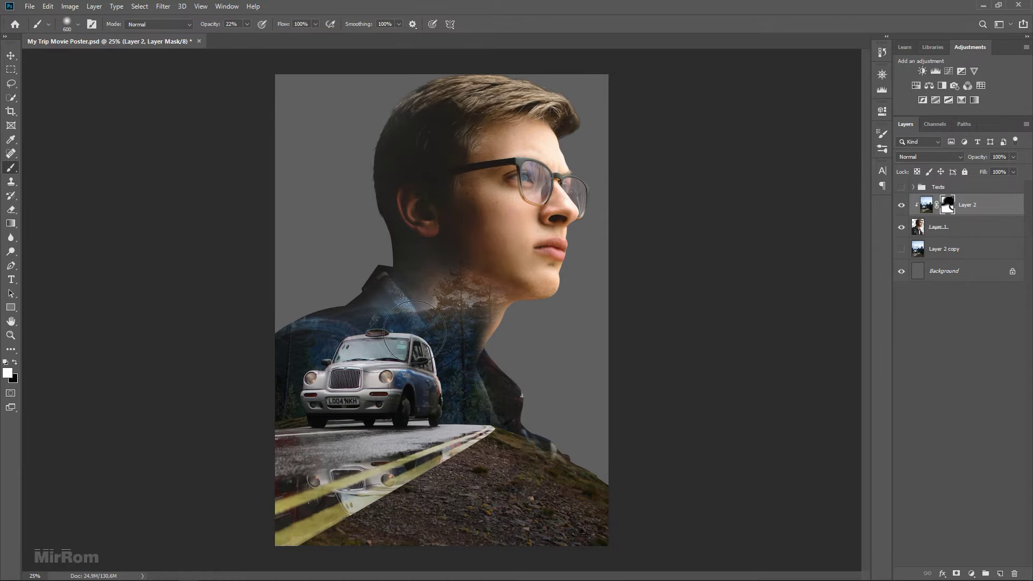
pyautogui.moveTo(456, 299); pyautogui.dragTo(441, 328)
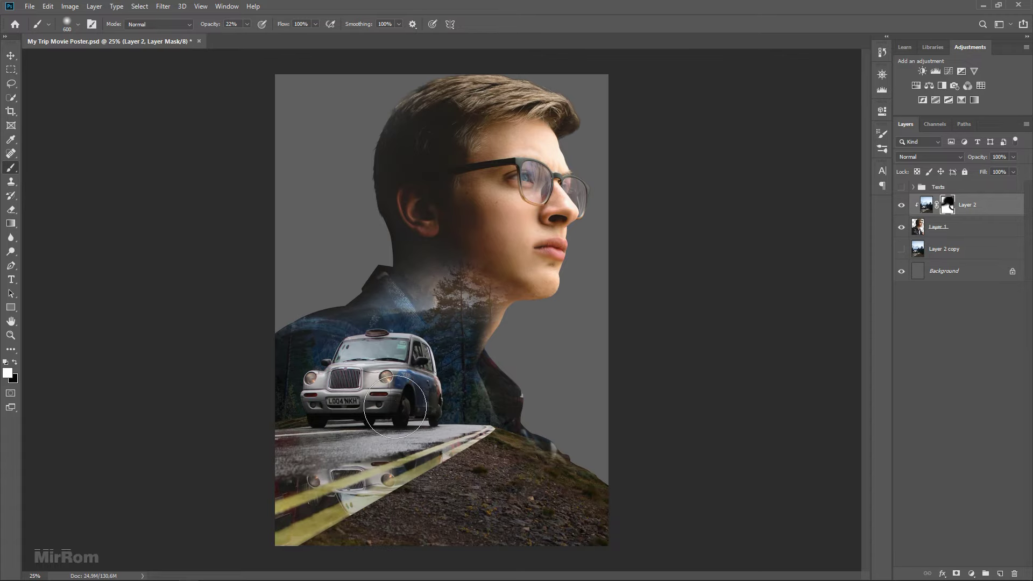
# Step: At lower brush opacity and flow, gently blend the landscape into the neck and around the taxi
pyautogui.moveTo(211, 24); pyautogui.dragTo(209, 29)
pyautogui.moveTo(283, 24); pyautogui.dragTo(278, 29)
pyautogui.moveTo(396, 236); pyautogui.dragTo(422, 288)
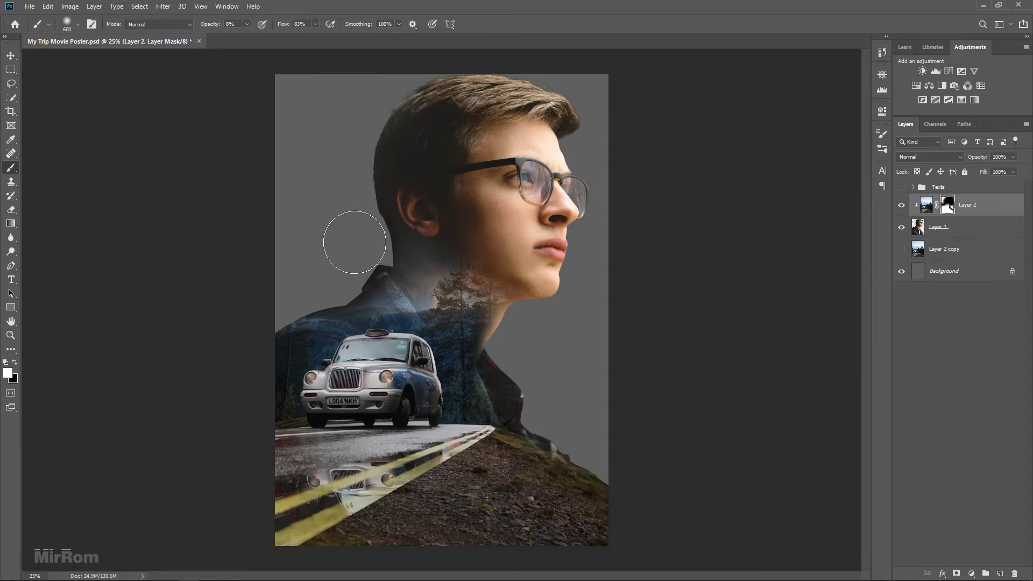
pyautogui.moveTo(283, 23); pyautogui.dragTo(269, 30)
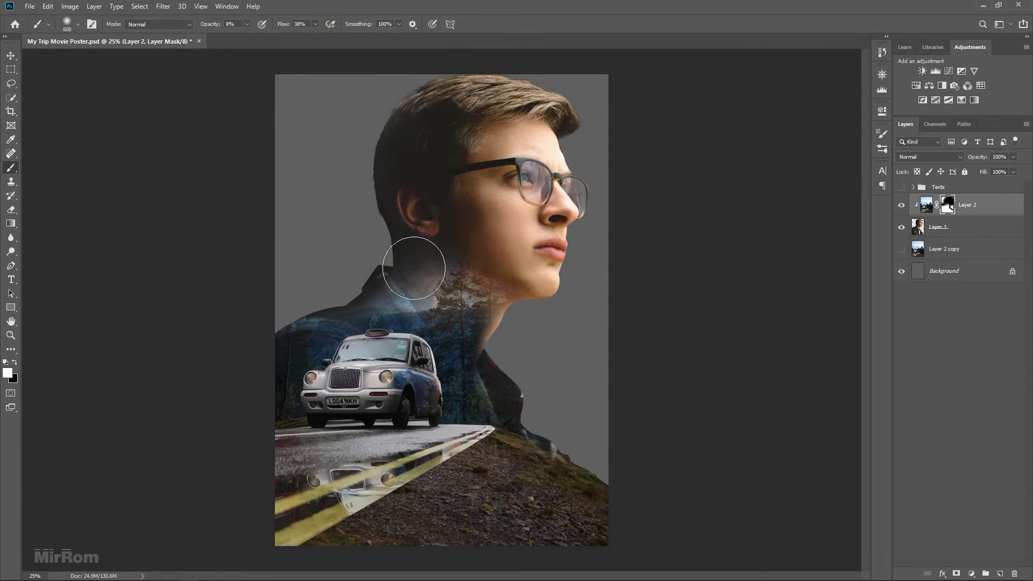
pyautogui.moveTo(401, 254); pyautogui.dragTo(369, 173)
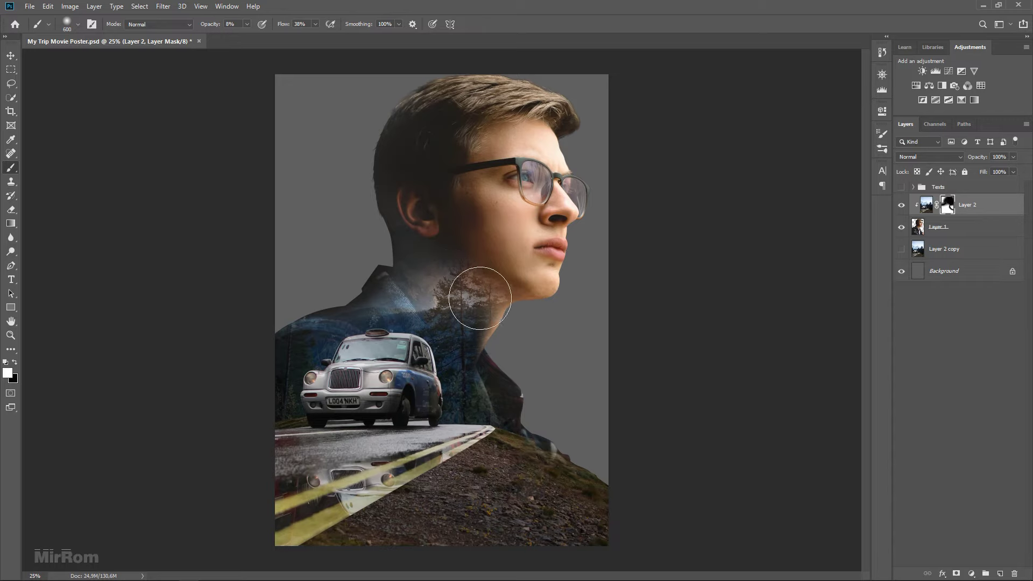
pyautogui.moveTo(464, 408)
pyautogui.mouseDown()
pyautogui.moveTo(390, 332)
pyautogui.moveTo(460, 372)
pyautogui.mouseUp()
# Step: Compare the poster without the landscape, then set Layer 1's Vibrance to about -22
pyautogui.press('v')
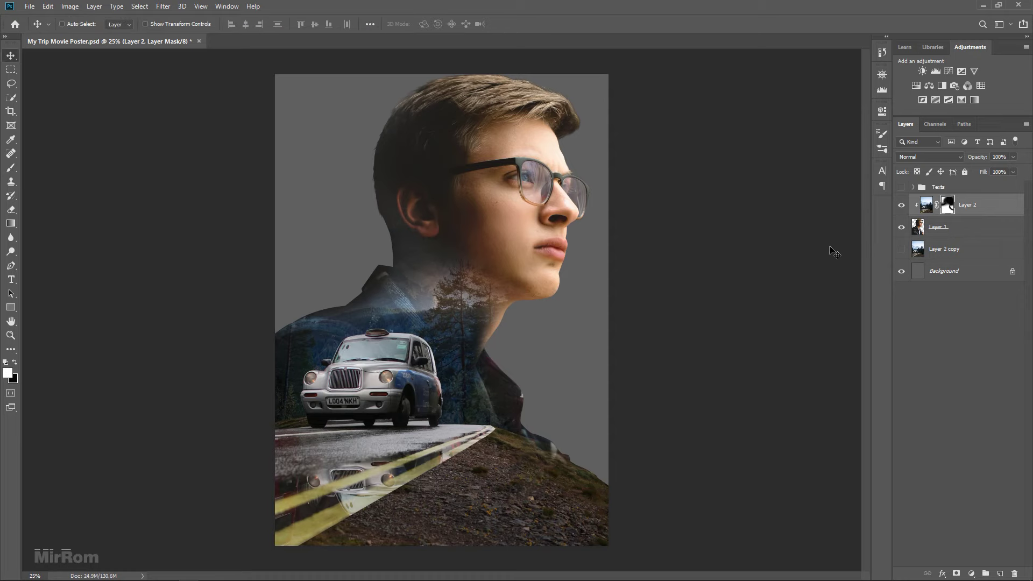
pyautogui.click(900, 211)
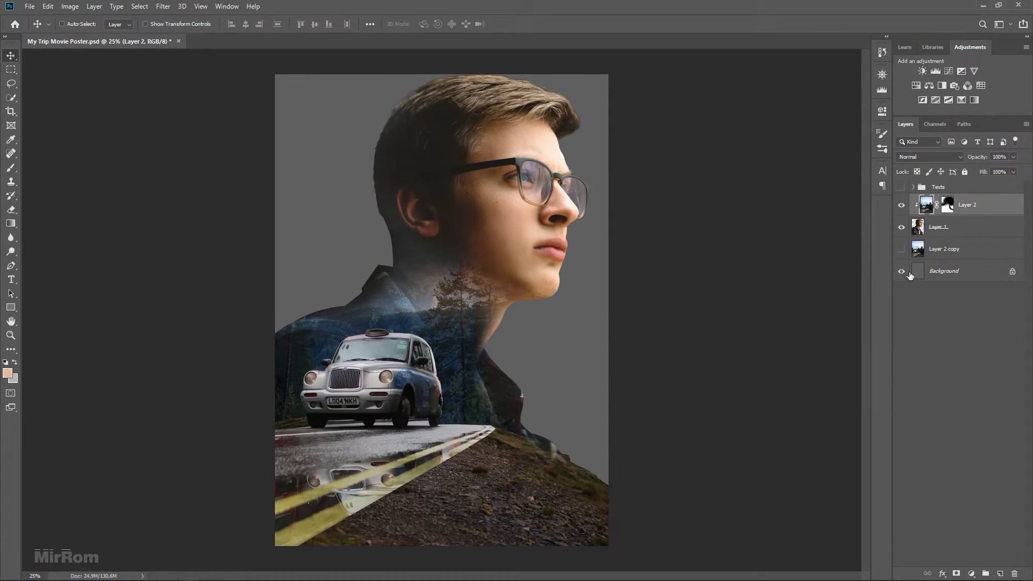
pyautogui.click(917, 231)
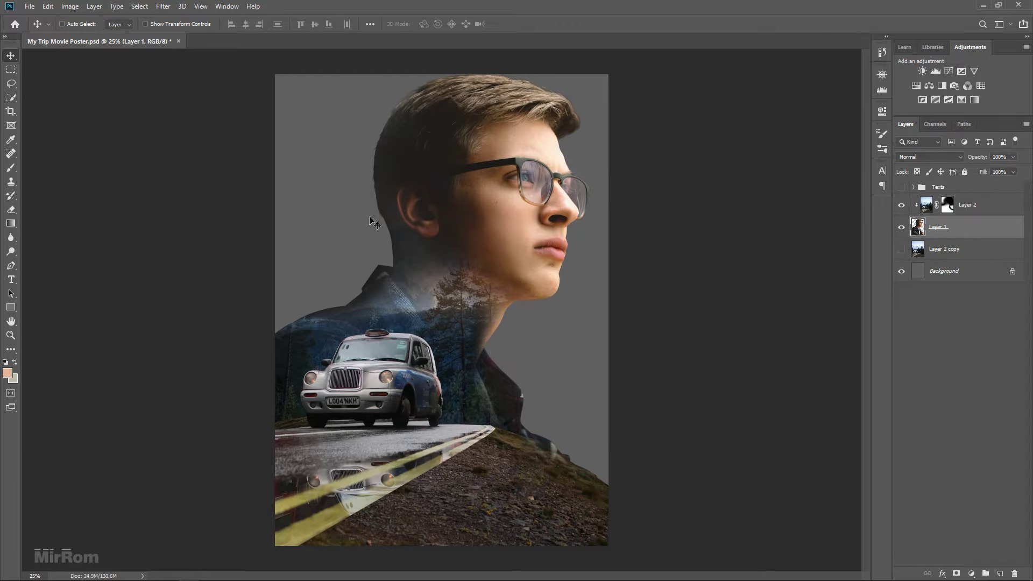
pyautogui.click(70, 6)
pyautogui.moveTo(86, 34)
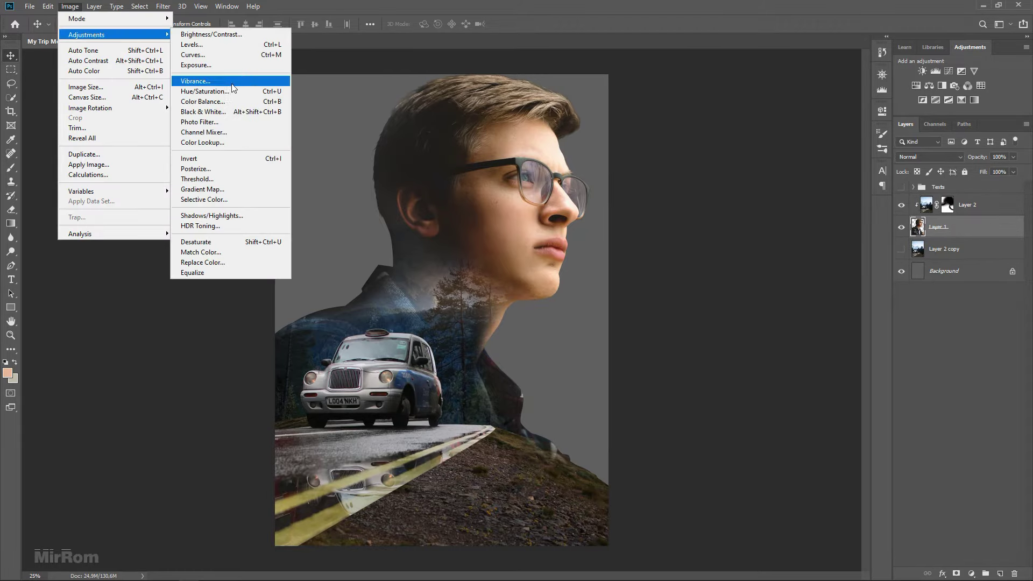
pyautogui.click(248, 90)
pyautogui.moveTo(682, 268); pyautogui.dragTo(672, 266)
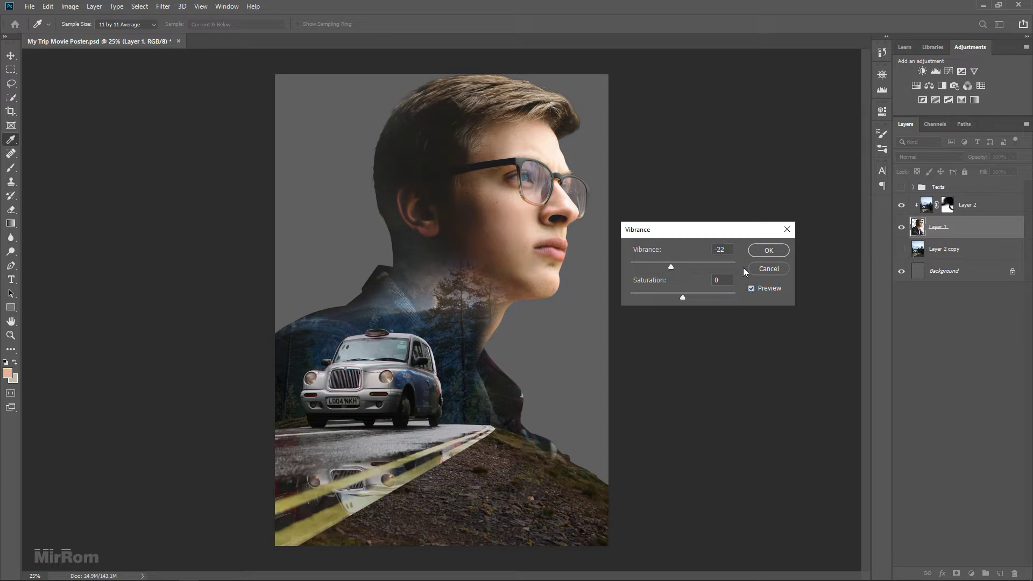
pyautogui.click(766, 250)
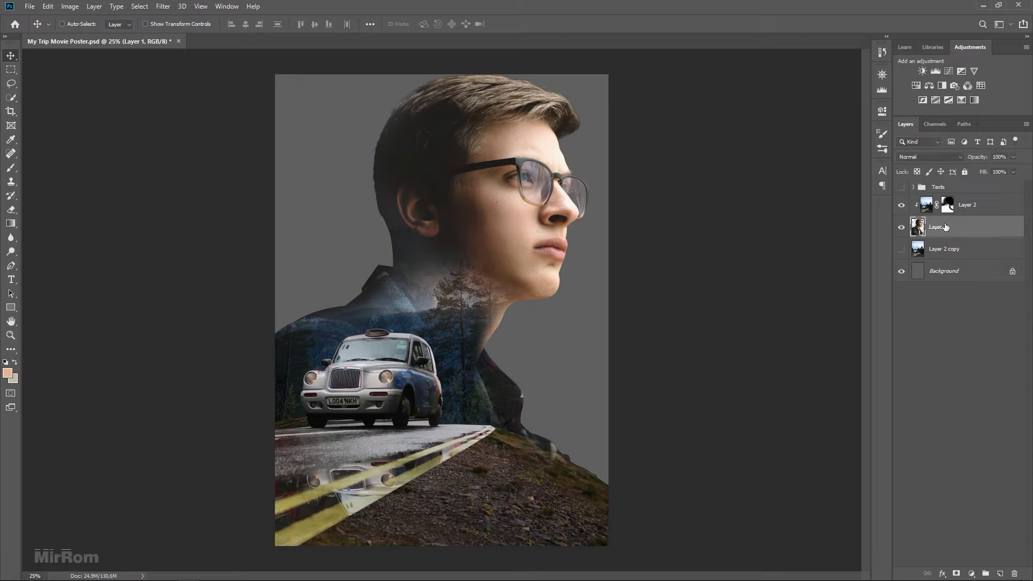
# Step: Add a Hue/Saturation adjustment clipped to the landscape Layer 2
pyautogui.click(927, 205)
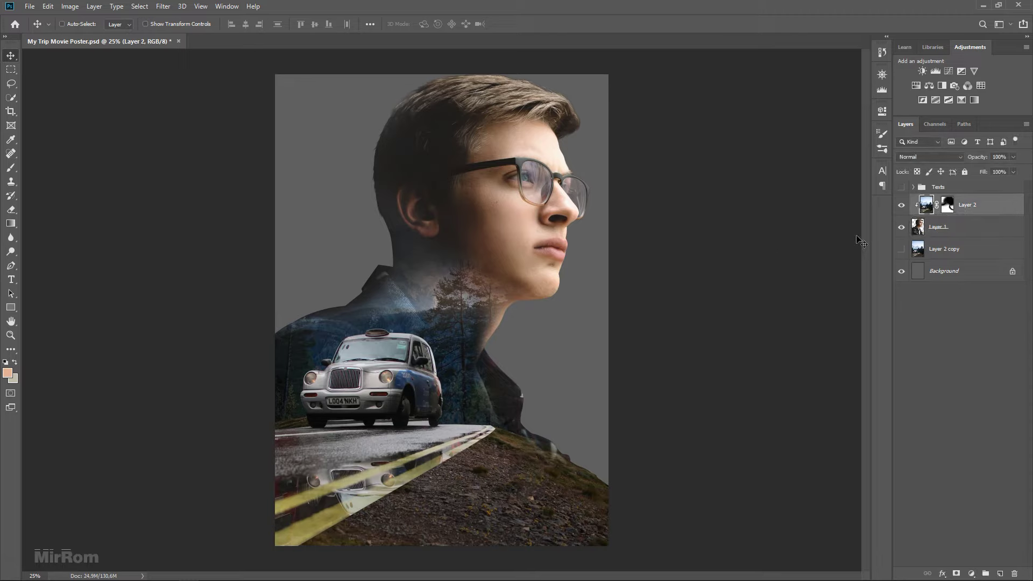
pyautogui.click(929, 85)
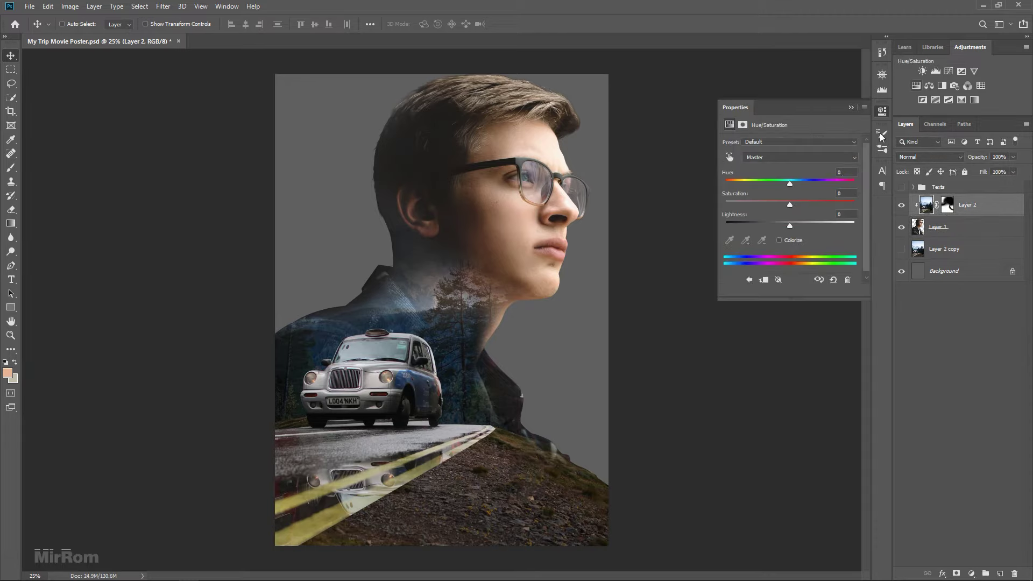
pyautogui.click(792, 289)
# Step: Desaturate the Cyans and Blues ranges to about -63 saturation
pyautogui.click(771, 157)
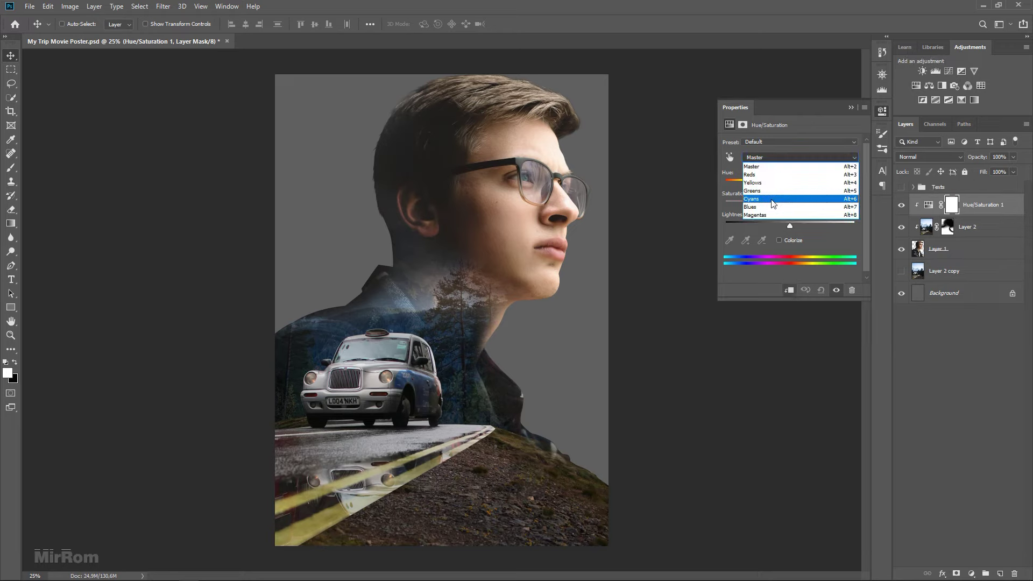
pyautogui.click(773, 199)
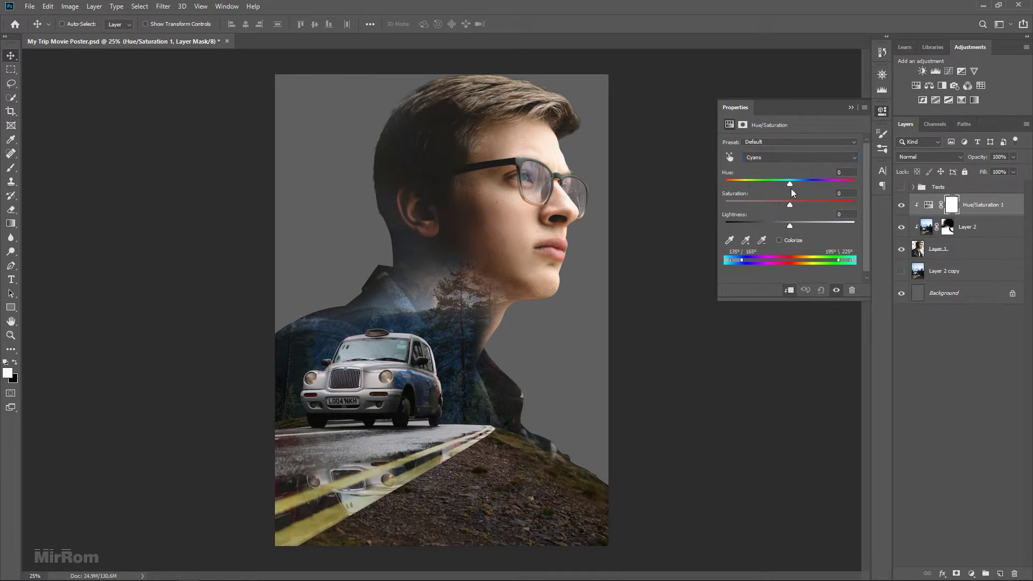
pyautogui.moveTo(790, 204); pyautogui.dragTo(786, 204)
pyautogui.click(772, 157)
pyautogui.click(771, 207)
pyautogui.moveTo(790, 204); pyautogui.dragTo(764, 202)
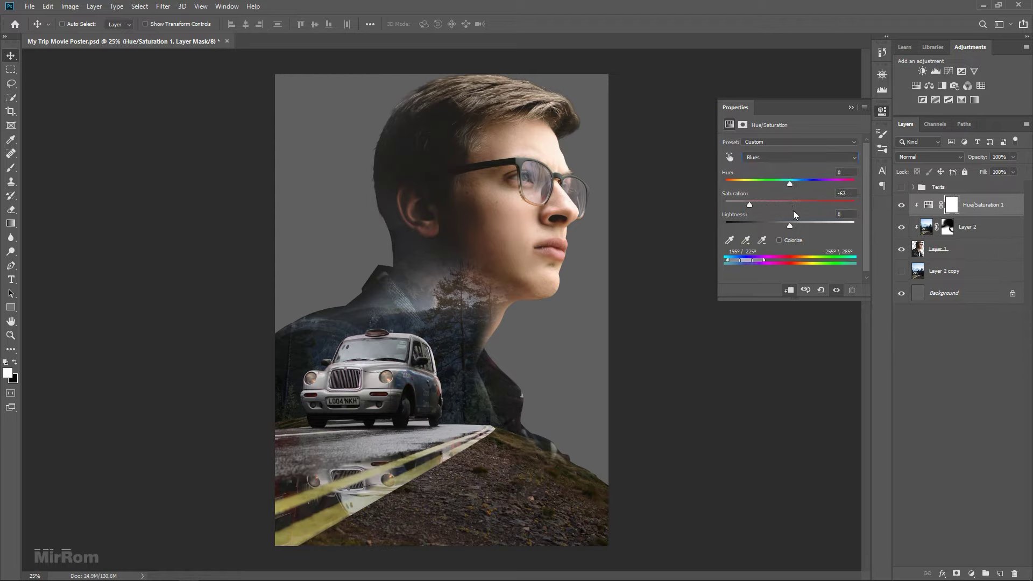
pyautogui.click(850, 107)
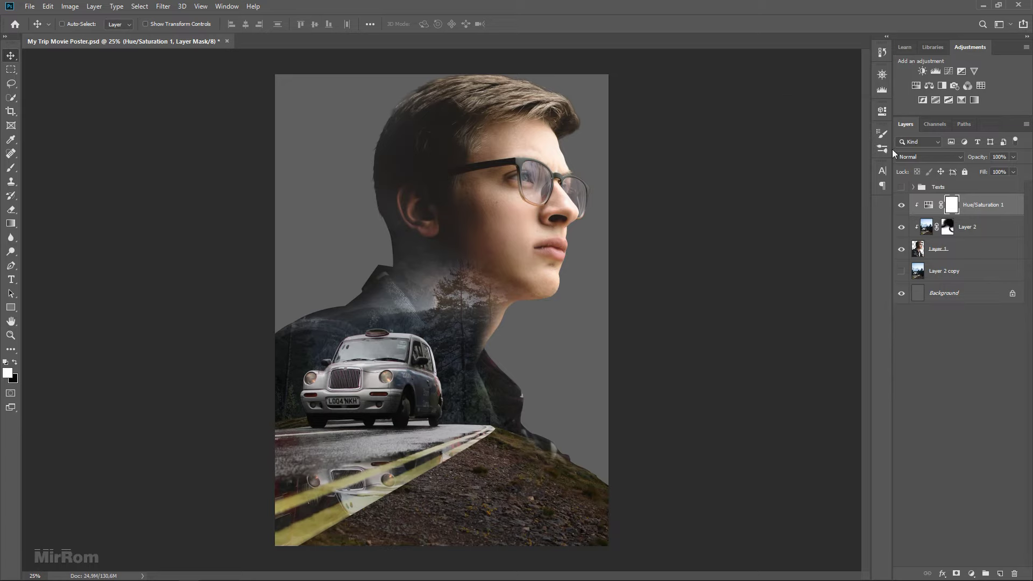
# Step: Add a Selective Color layer cutting Yellows to -55, plus a Vibrance layer at -23
pyautogui.click(960, 100)
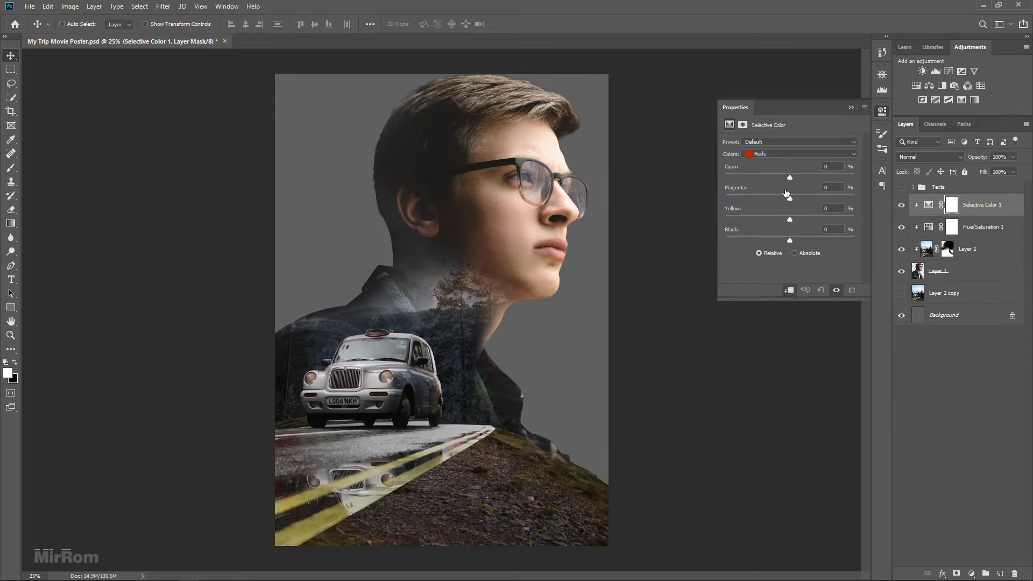
pyautogui.click(780, 155)
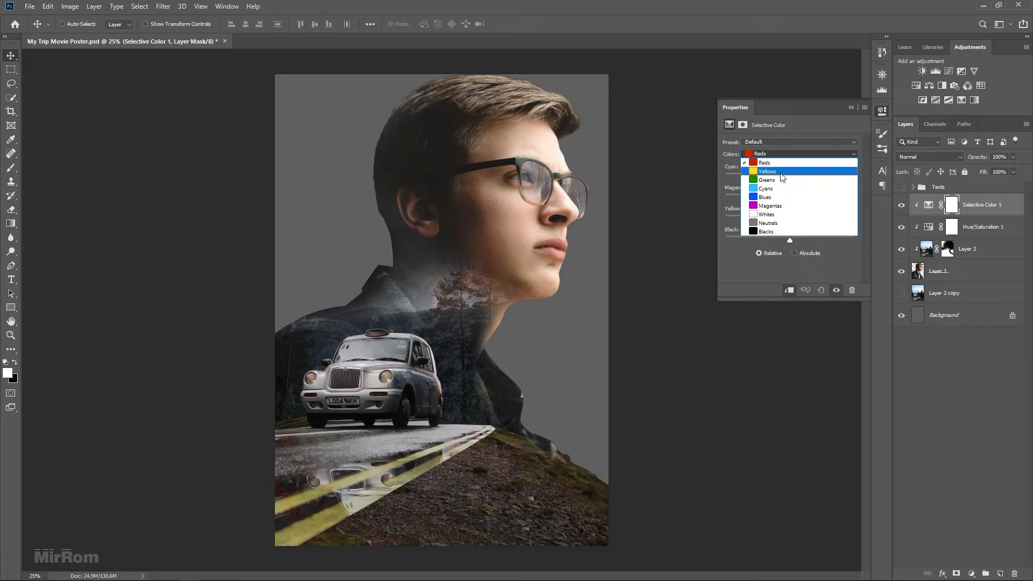
pyautogui.click(781, 172)
pyautogui.moveTo(788, 217); pyautogui.dragTo(753, 219)
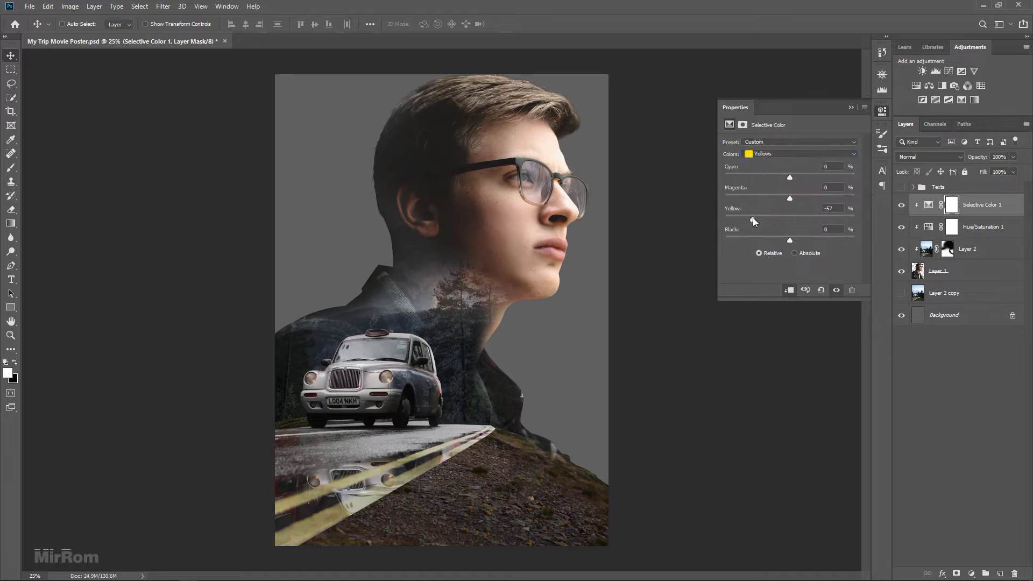
pyautogui.click(851, 108)
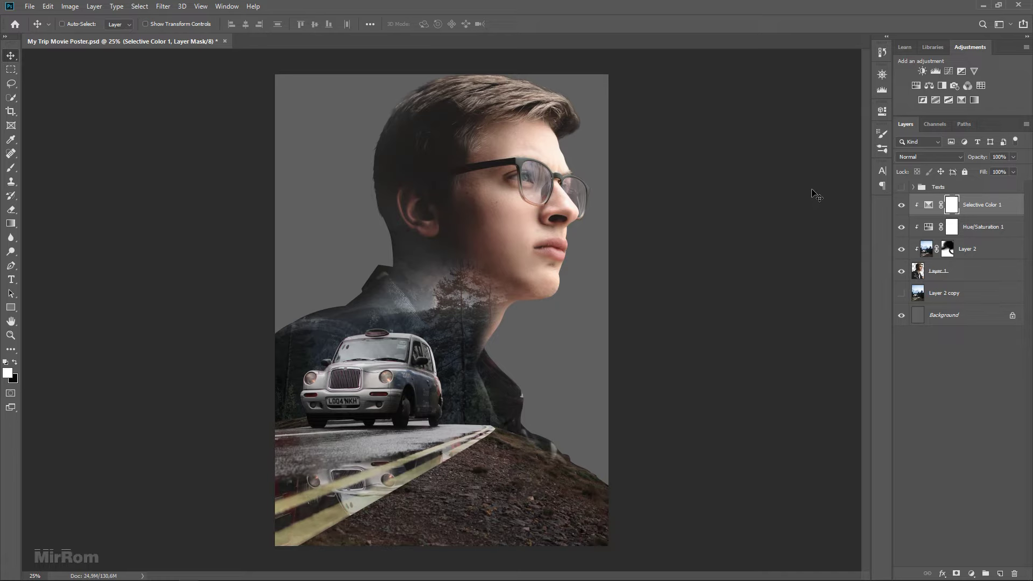
pyautogui.click(973, 71)
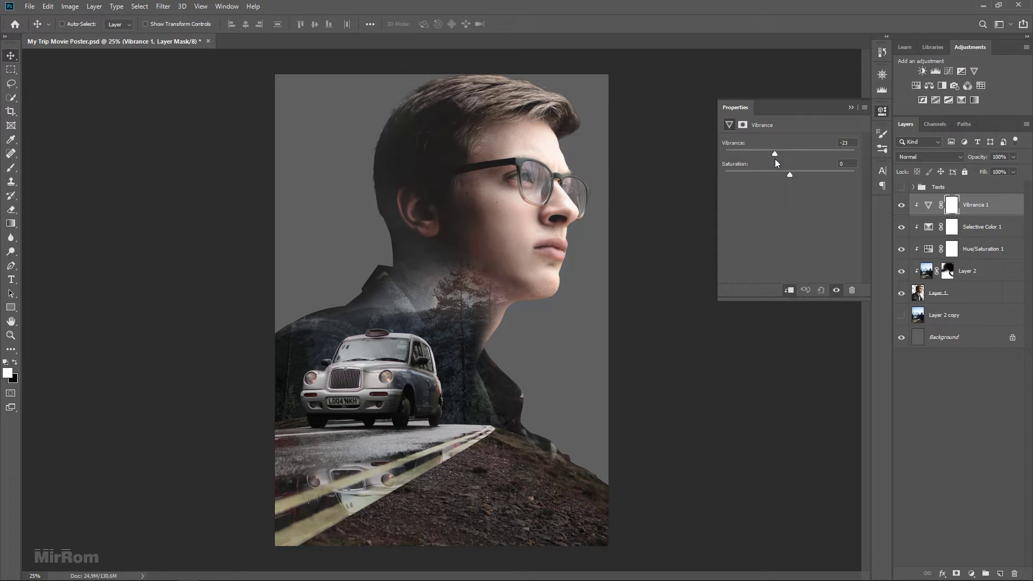
pyautogui.click(851, 107)
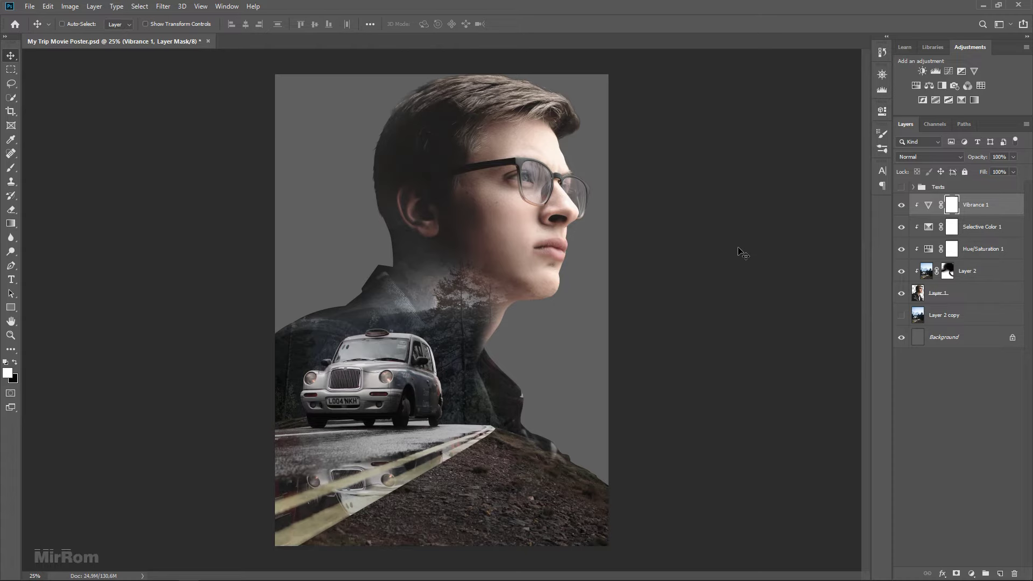
# Step: Add a clipped Curves that lifts the blacks and dims the whites, then show Layer 2 copy
pyautogui.click(948, 71)
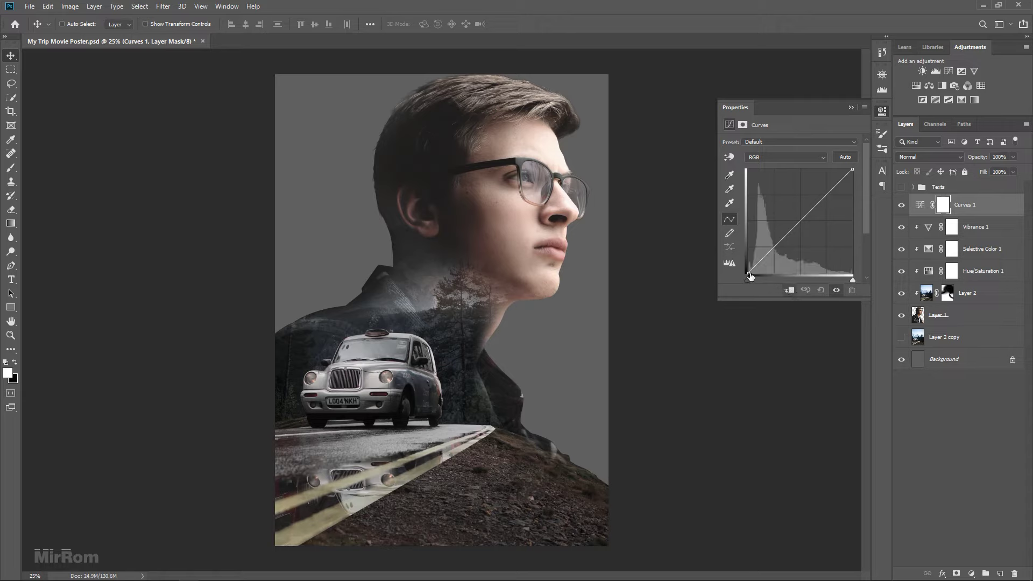
pyautogui.moveTo(748, 273); pyautogui.dragTo(743, 270)
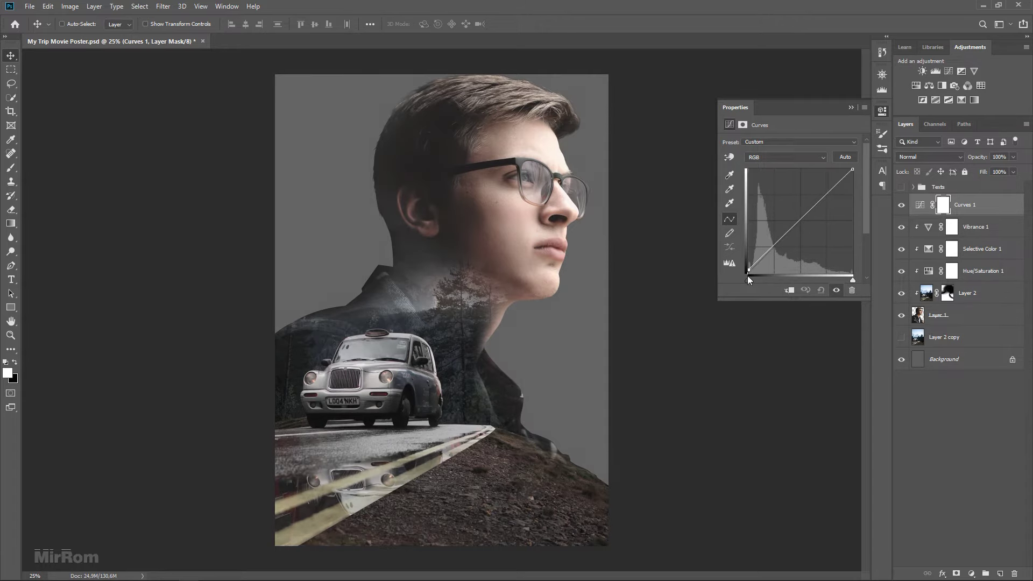
pyautogui.hotkey('ctrl', 'alt', 'g')
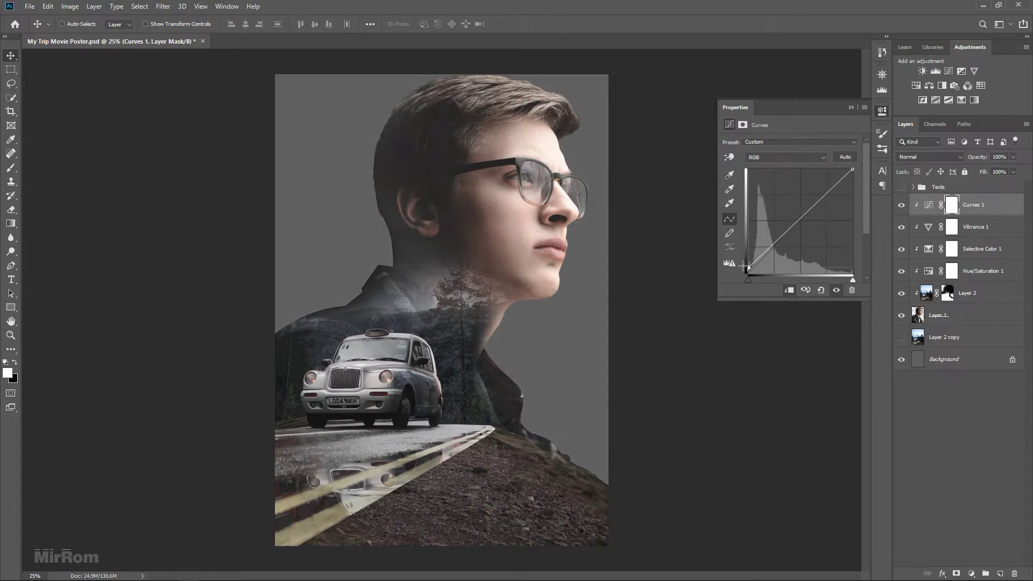
pyautogui.moveTo(743, 266); pyautogui.dragTo(740, 264)
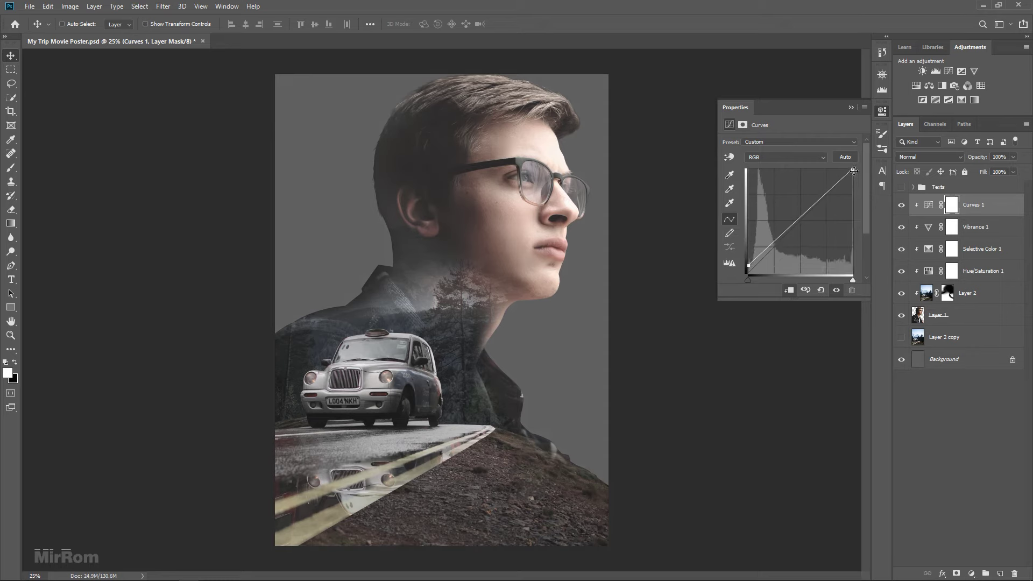
pyautogui.moveTo(853, 171); pyautogui.dragTo(858, 173)
pyautogui.click(799, 218)
pyautogui.click(837, 290)
pyautogui.click(851, 107)
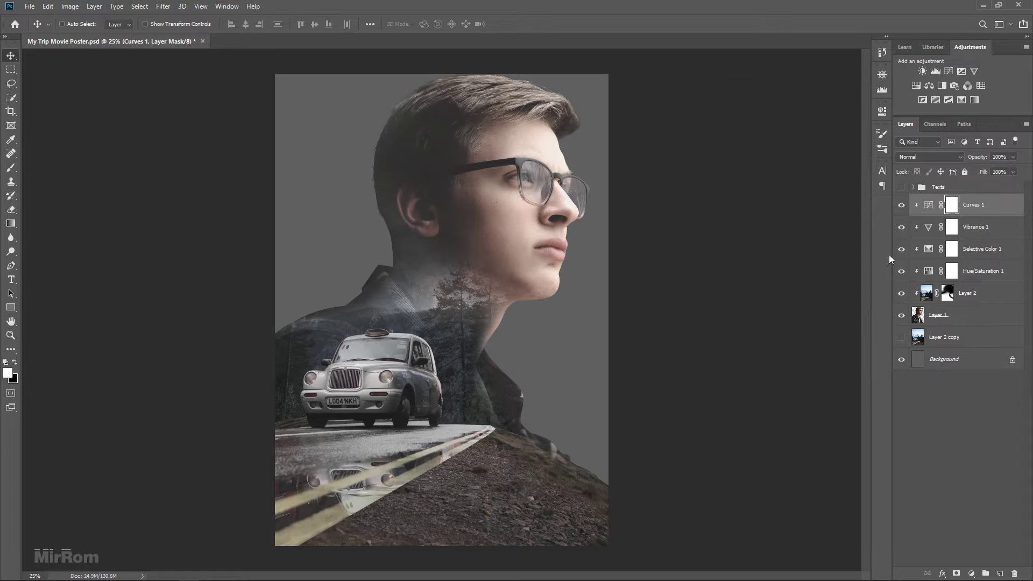
pyautogui.click(940, 336)
pyautogui.click(901, 338)
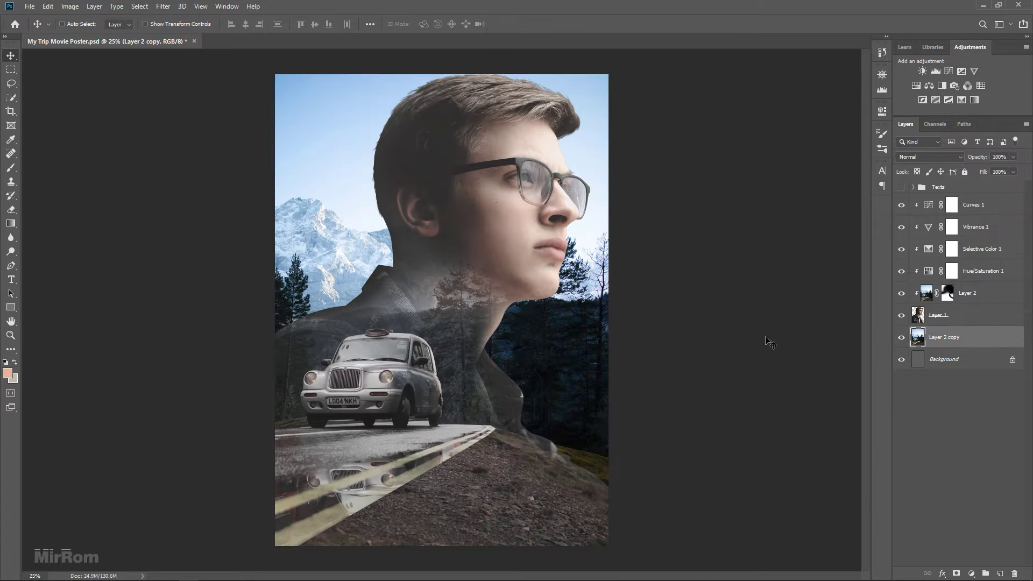
# Step: Set Layer 2 copy to Luminosity and add clipped Levels: midtones 1.06, output whites 230
pyautogui.click(930, 157)
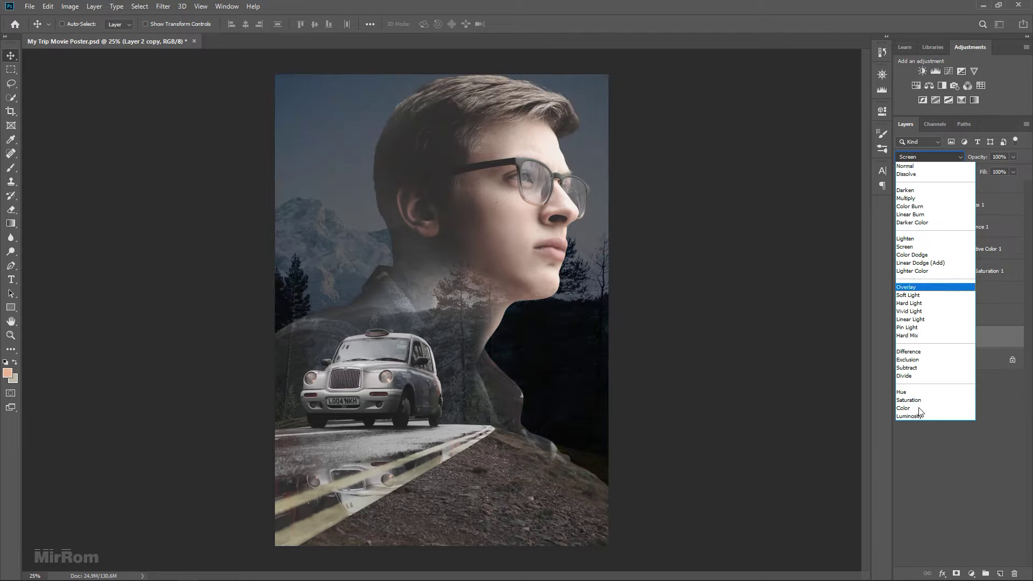
pyautogui.click(919, 416)
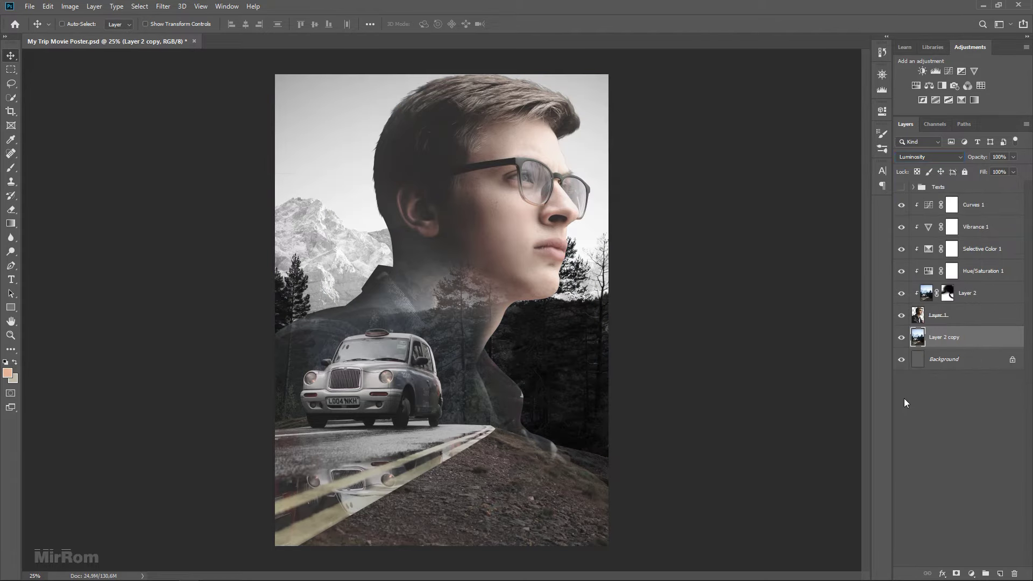
pyautogui.click(935, 70)
pyautogui.click(789, 290)
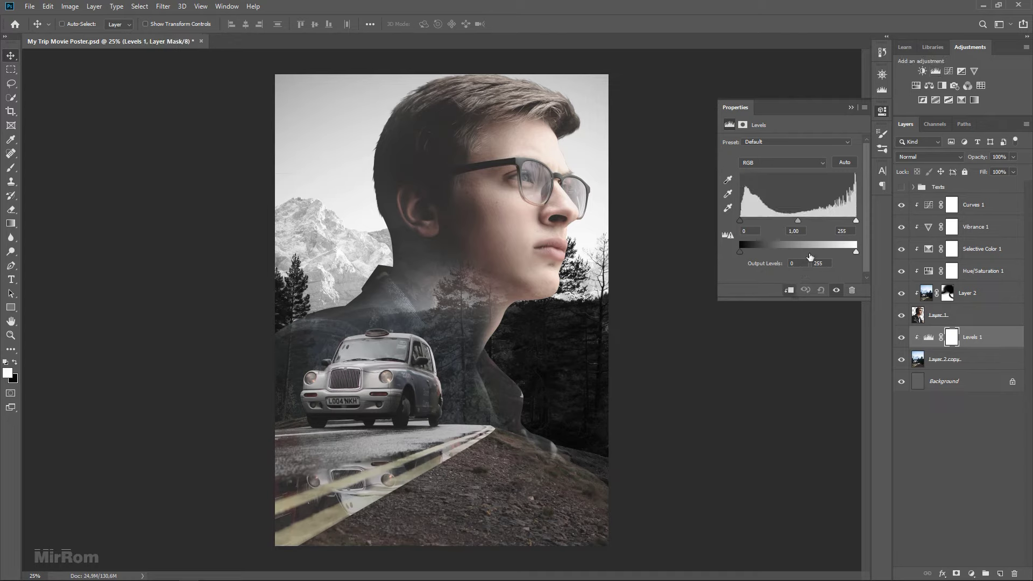
pyautogui.moveTo(789, 221); pyautogui.dragTo(780, 222)
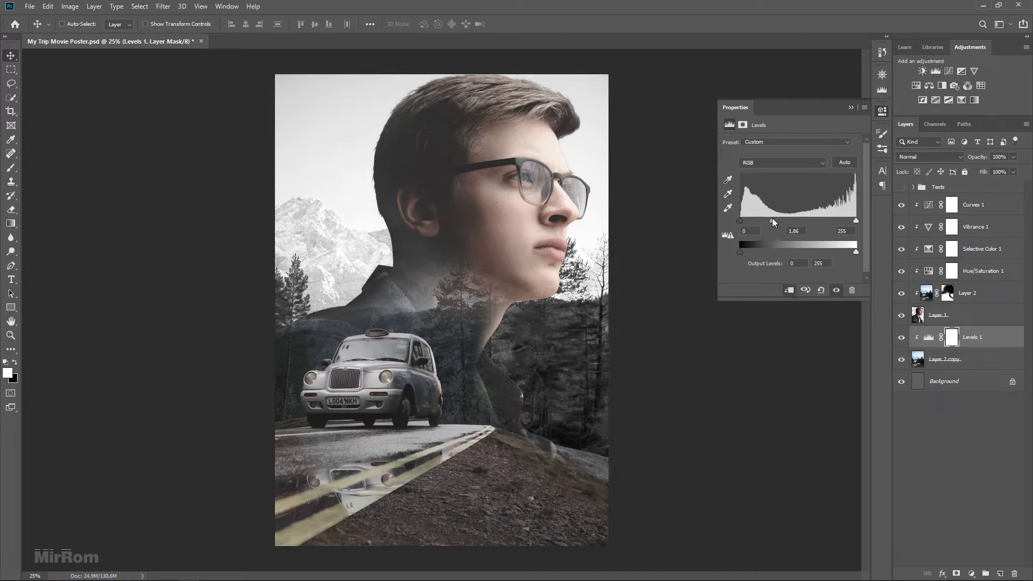
pyautogui.moveTo(856, 250); pyautogui.dragTo(847, 250)
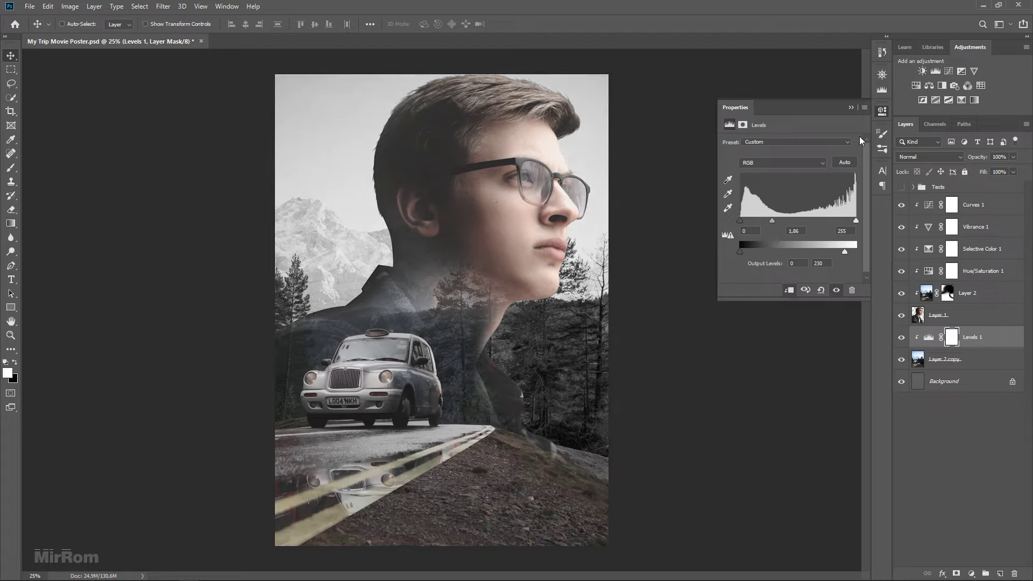
pyautogui.click(852, 107)
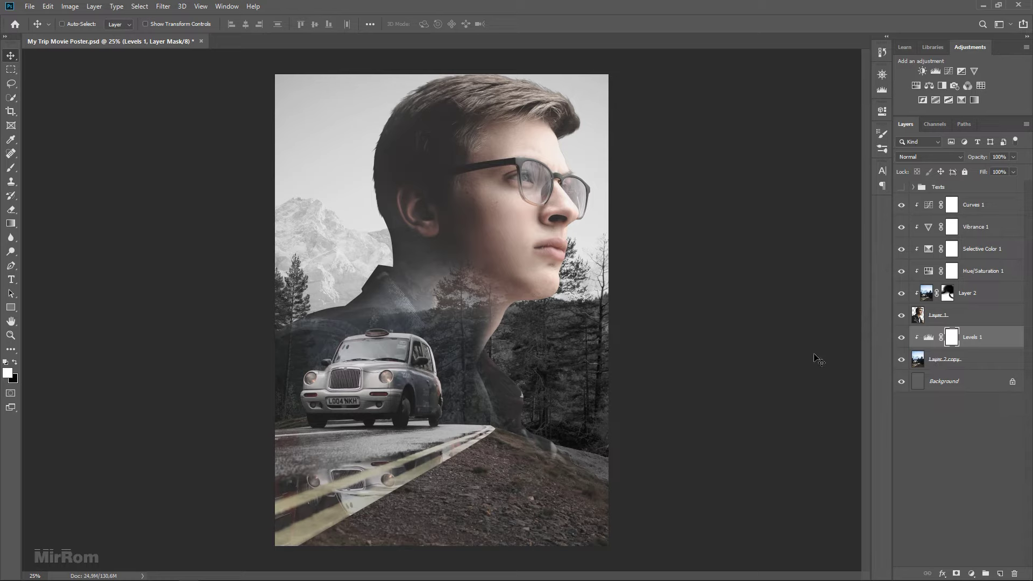
# Step: Add a beige Solid Color fill layer (c4bca7) just above the Background layer
pyautogui.click(962, 383)
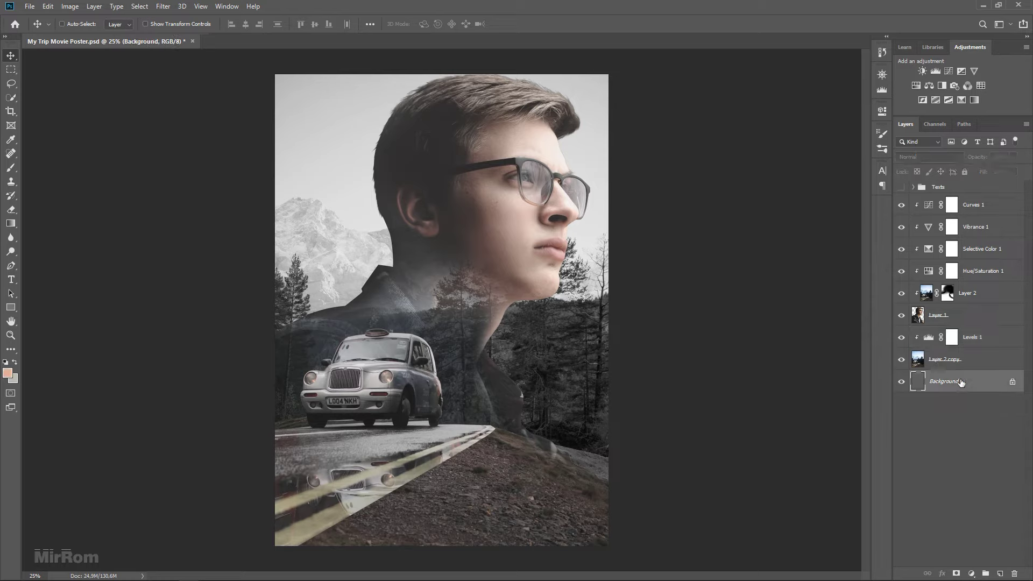
pyautogui.click(972, 573)
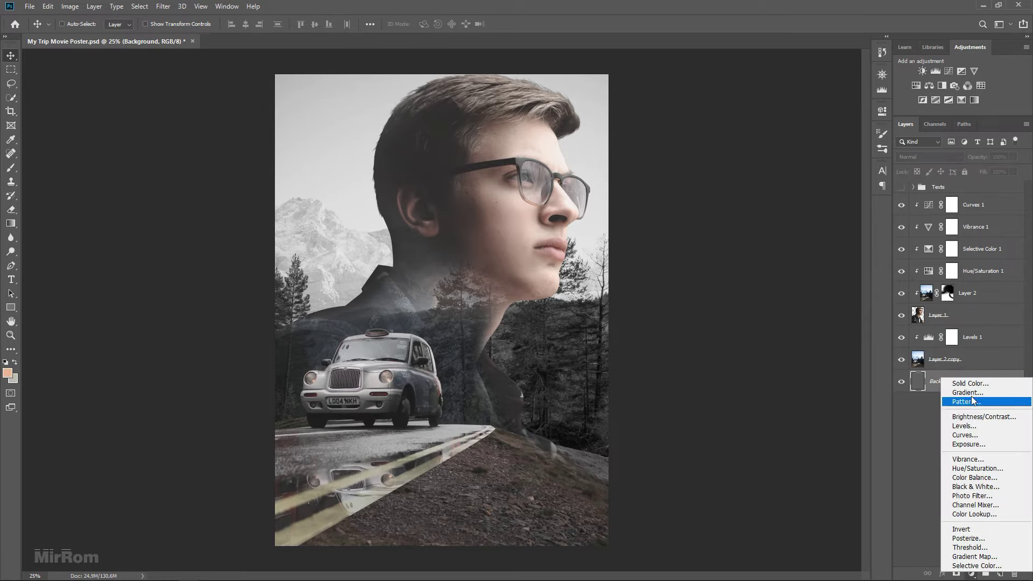
pyautogui.click(968, 382)
pyautogui.moveTo(590, 162); pyautogui.dragTo(783, 168)
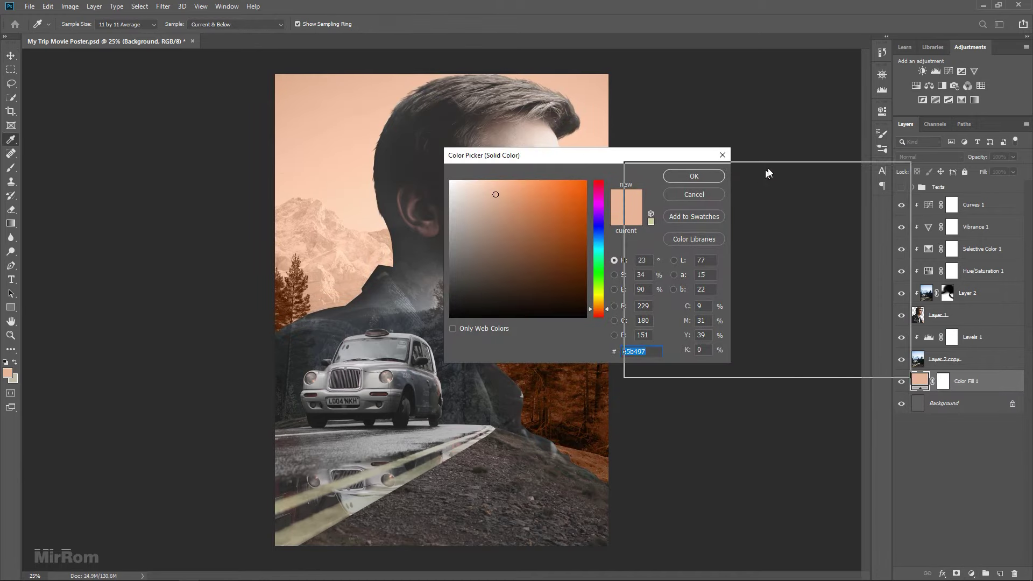
pyautogui.write('c')
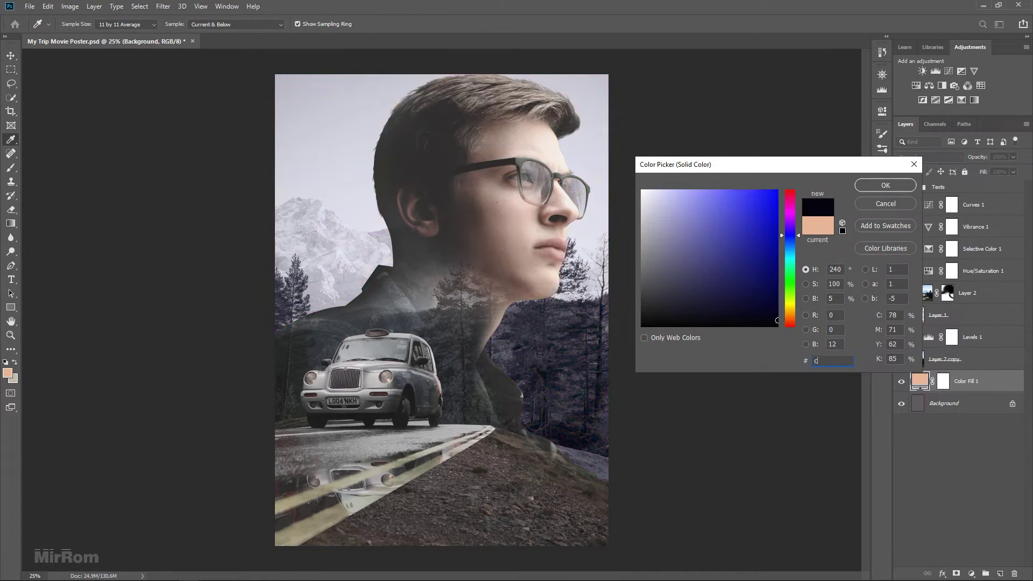
pyautogui.write('4bca7')
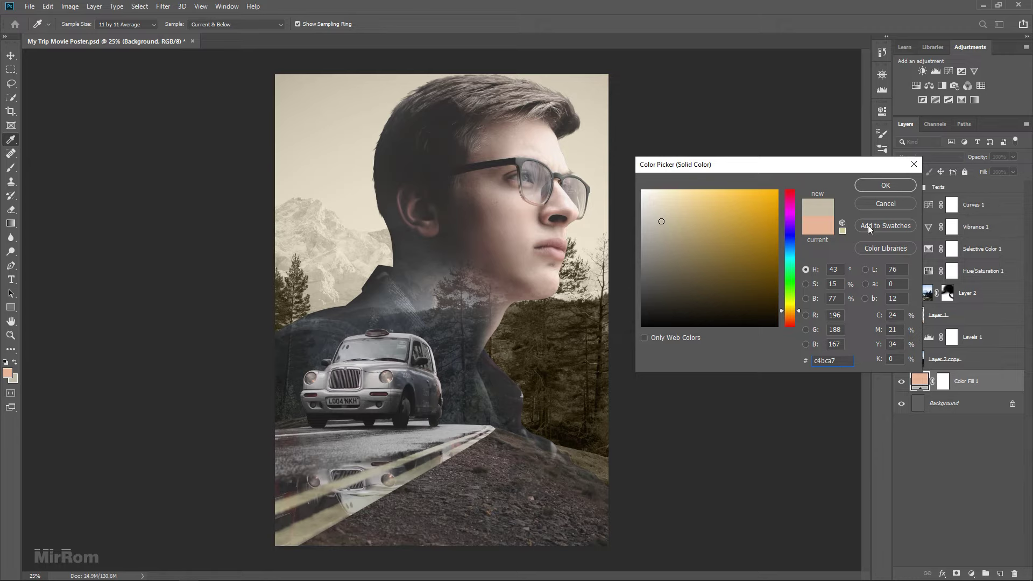
pyautogui.click(885, 185)
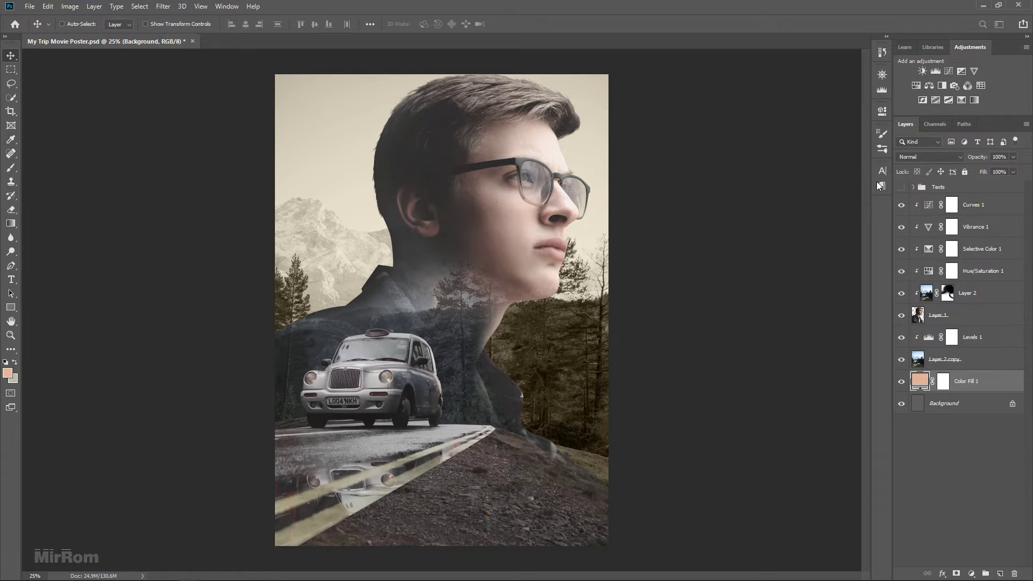
pyautogui.click(902, 382)
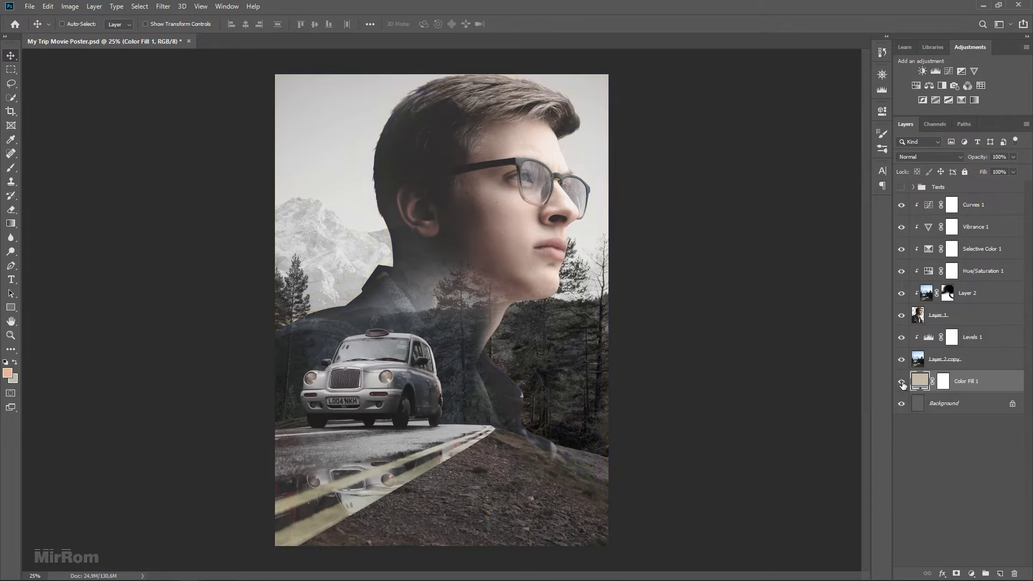
pyautogui.click(952, 359)
# Step: Add a white mask to Layer 2 copy and paint black to fade the backdrop beside the face
pyautogui.click(957, 573)
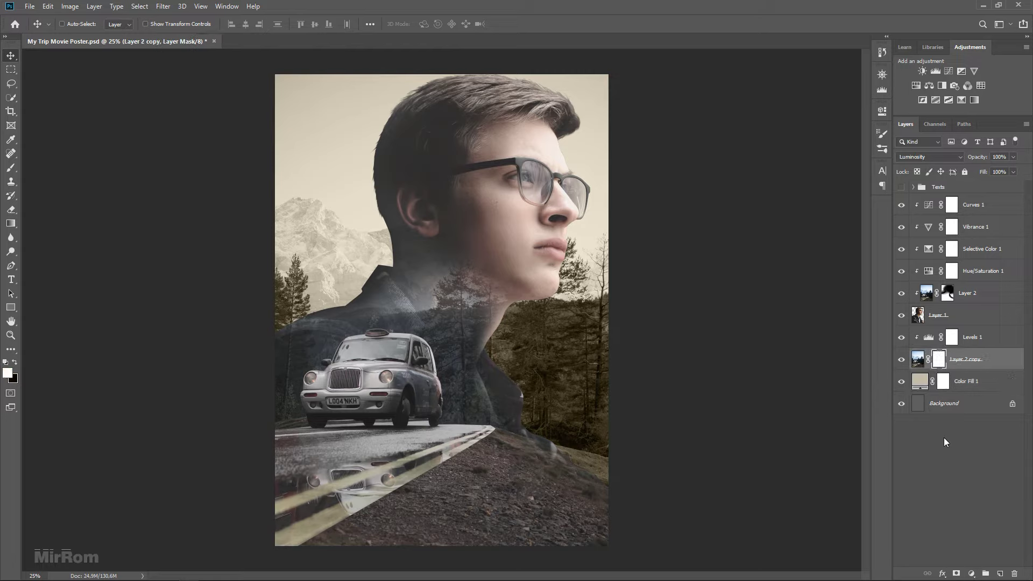
pyautogui.press('b')
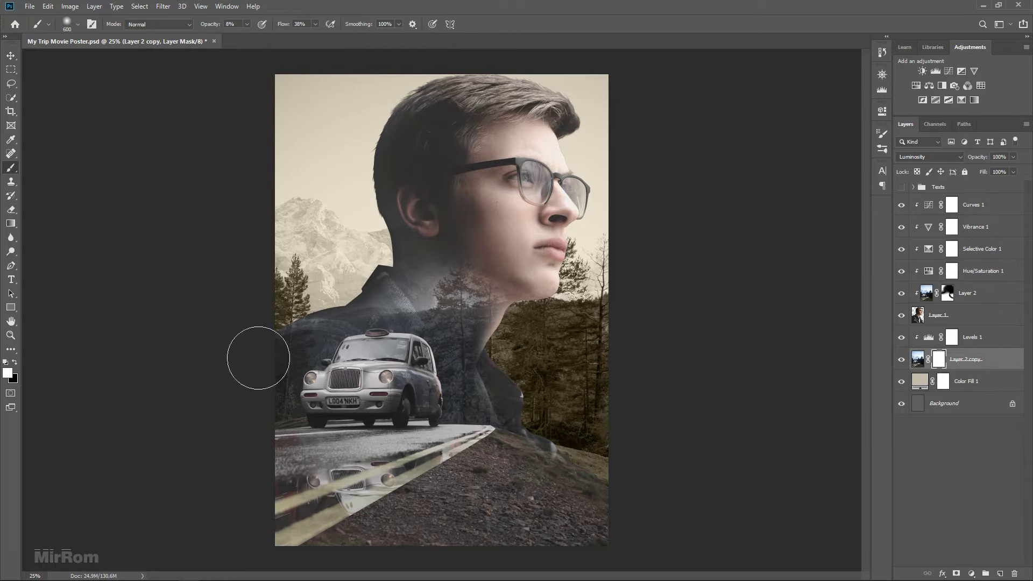
pyautogui.click(14, 364)
pyautogui.moveTo(207, 24)
pyautogui.mouseDown()
pyautogui.moveTo(276, 44)
pyautogui.moveTo(283, 27)
pyautogui.mouseUp()
pyautogui.moveTo(217, 24); pyautogui.dragTo(206, 26)
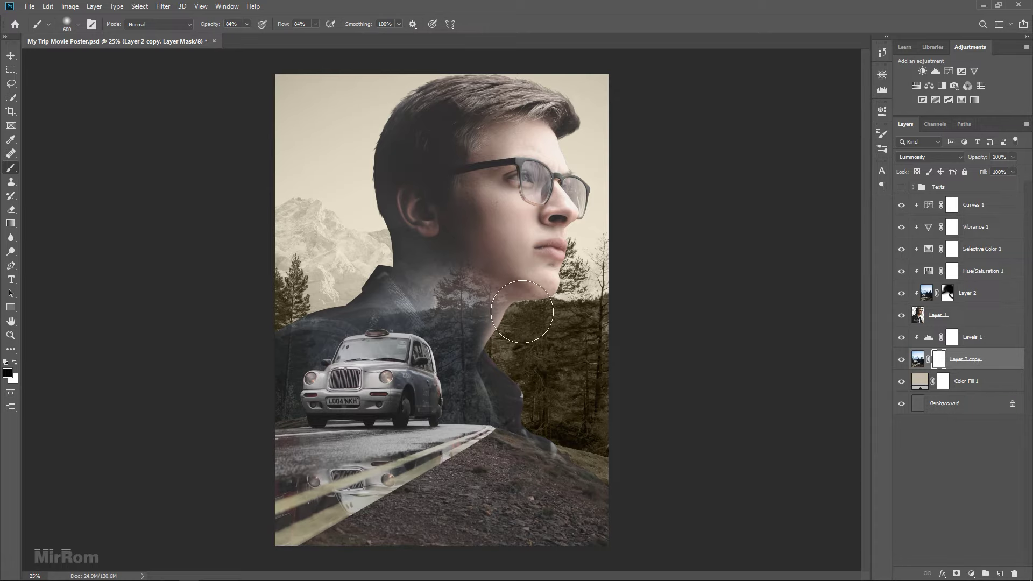
pyautogui.click(538, 327)
pyautogui.hotkey('ctrl', 'z')
pyautogui.press(']')
pyautogui.press(']')
pyautogui.press(']')
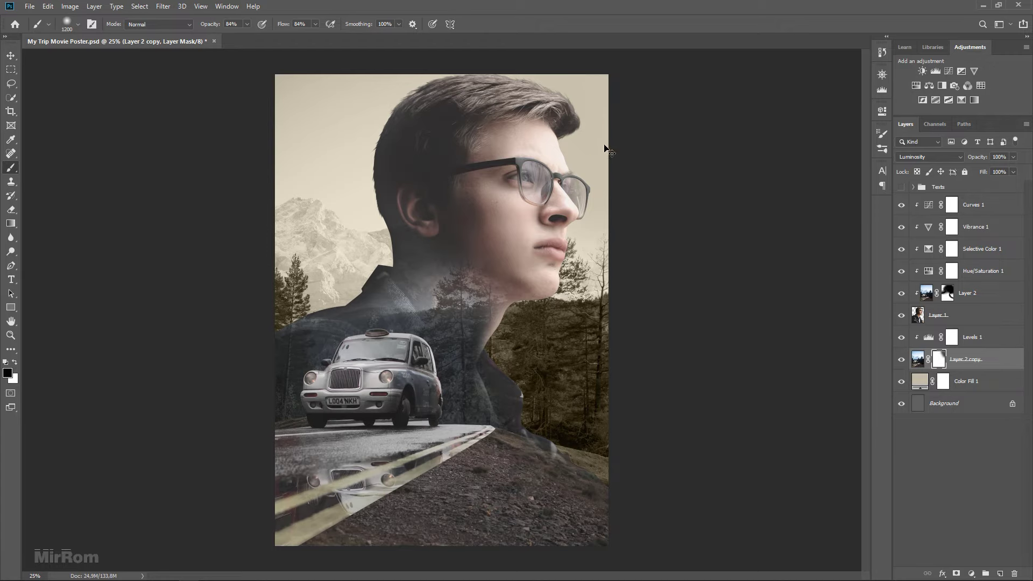
pyautogui.click(611, 181)
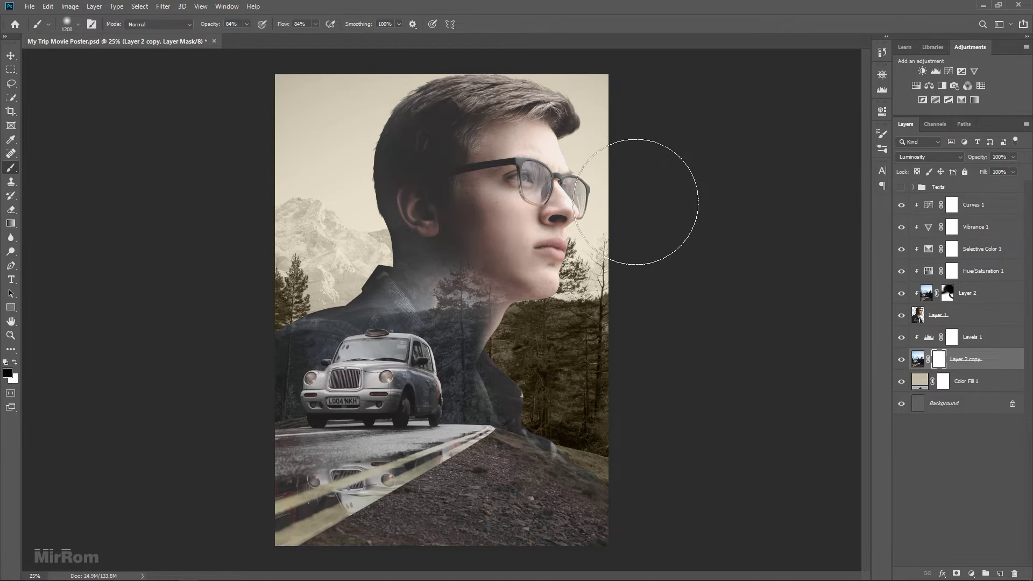
# Step: Fade the forest and hillside right of the figure with a larger, lower-opacity brush
pyautogui.moveTo(211, 24); pyautogui.dragTo(201, 28)
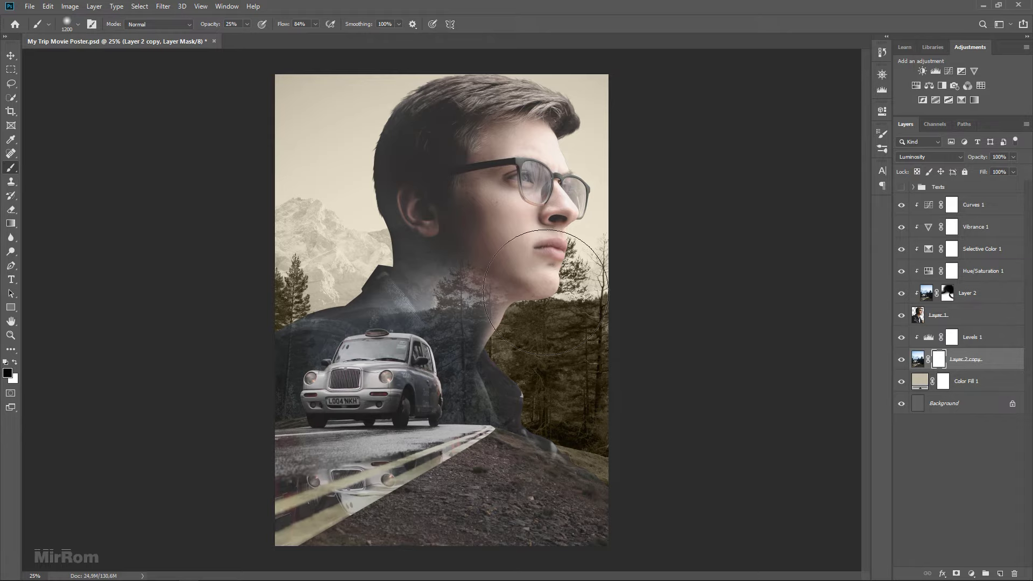
pyautogui.press(']')
pyautogui.press(']')
pyautogui.press(']')
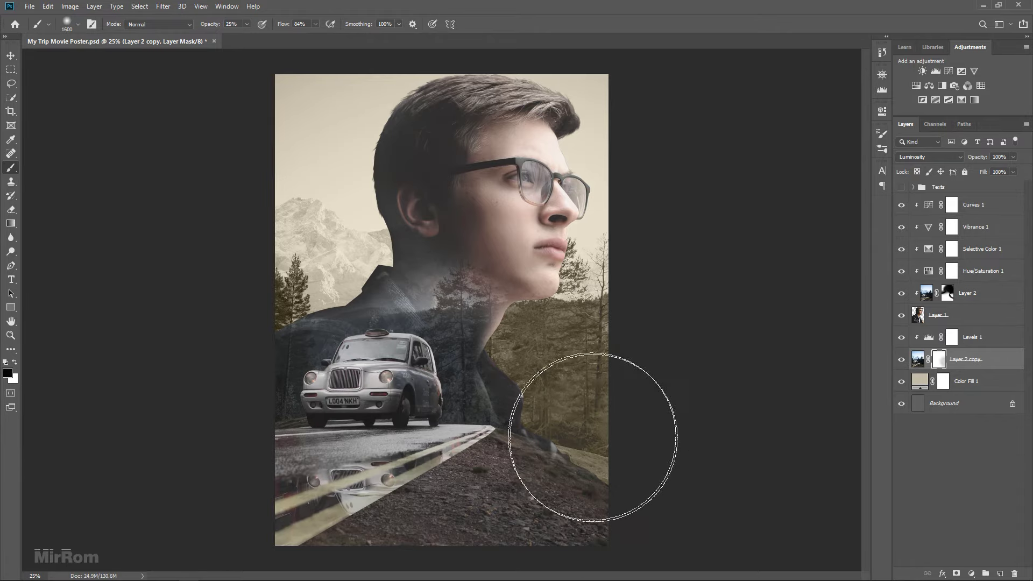
pyautogui.moveTo(594, 431); pyautogui.dragTo(546, 369)
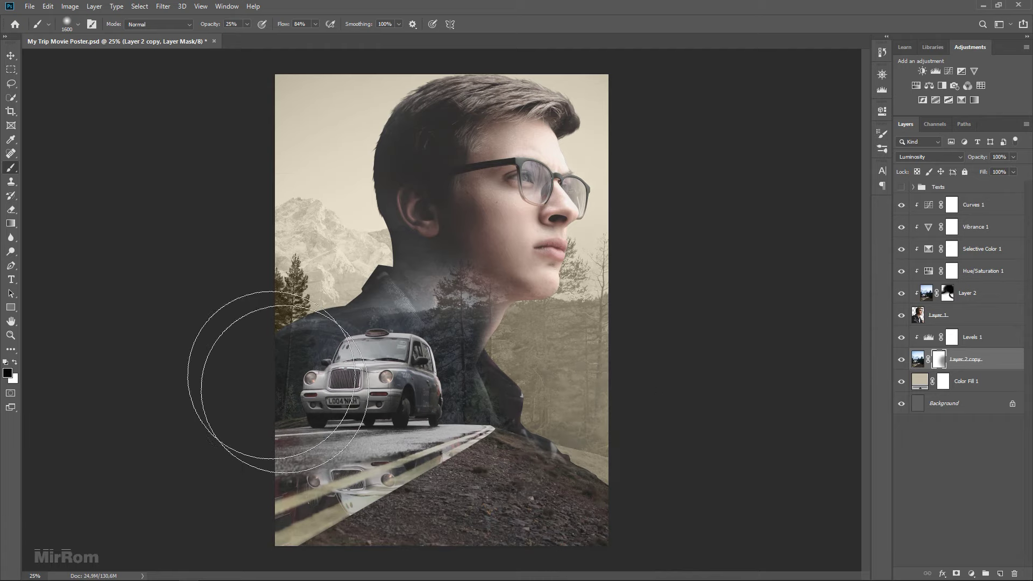
pyautogui.moveTo(611, 242); pyautogui.dragTo(609, 328)
pyautogui.press('v')
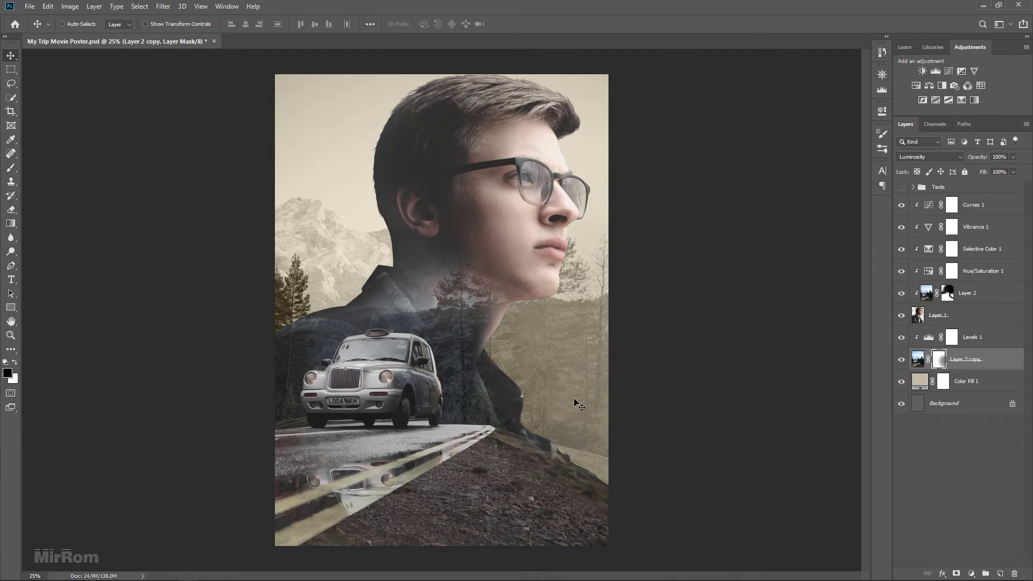
pyautogui.press('b')
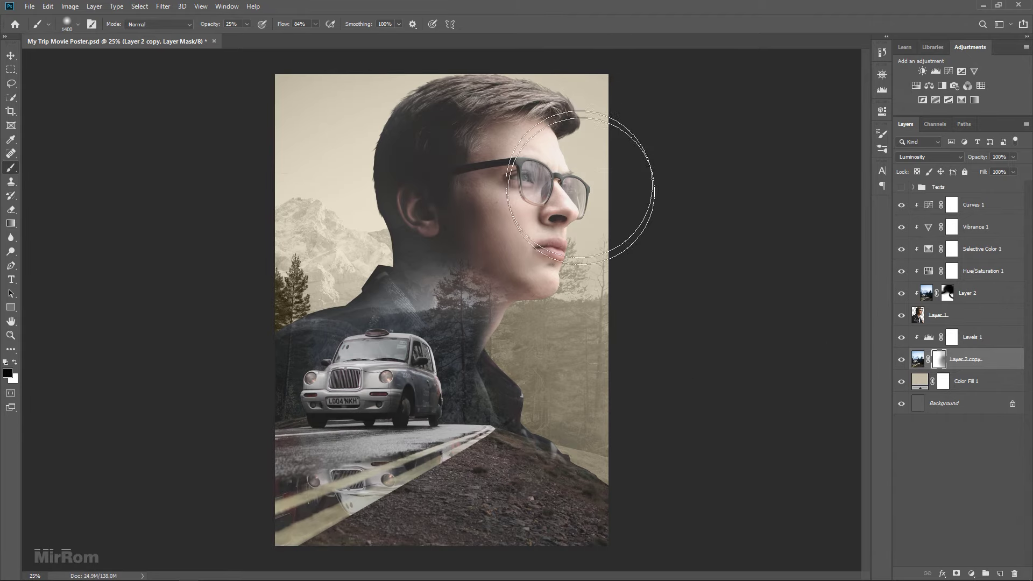
pyautogui.press('[')
pyautogui.press('[')
pyautogui.press('[')
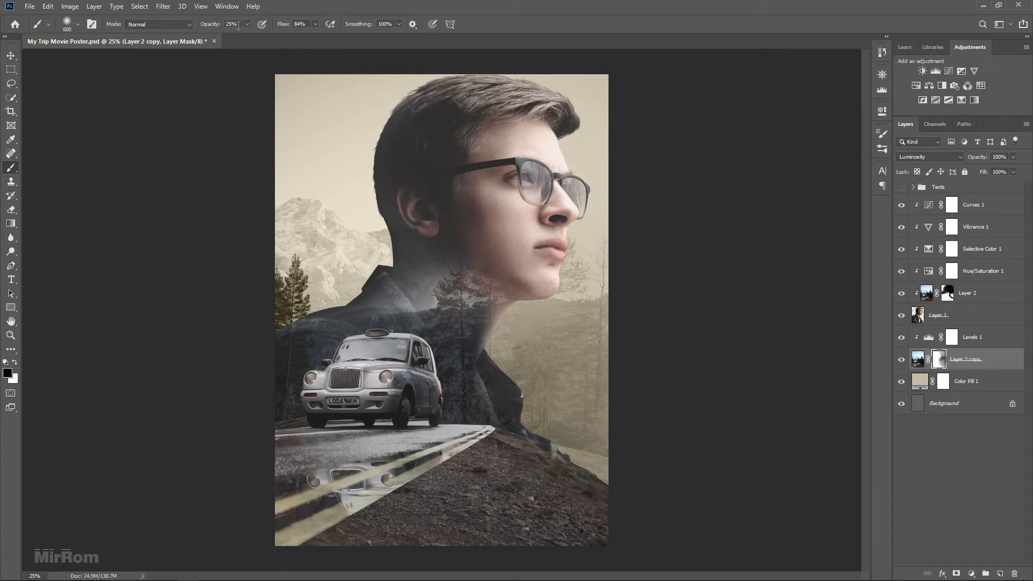
pyautogui.moveTo(214, 24); pyautogui.dragTo(207, 26)
pyautogui.press(']')
pyautogui.press(']')
pyautogui.press(']')
pyautogui.press(']')
pyautogui.press('v')
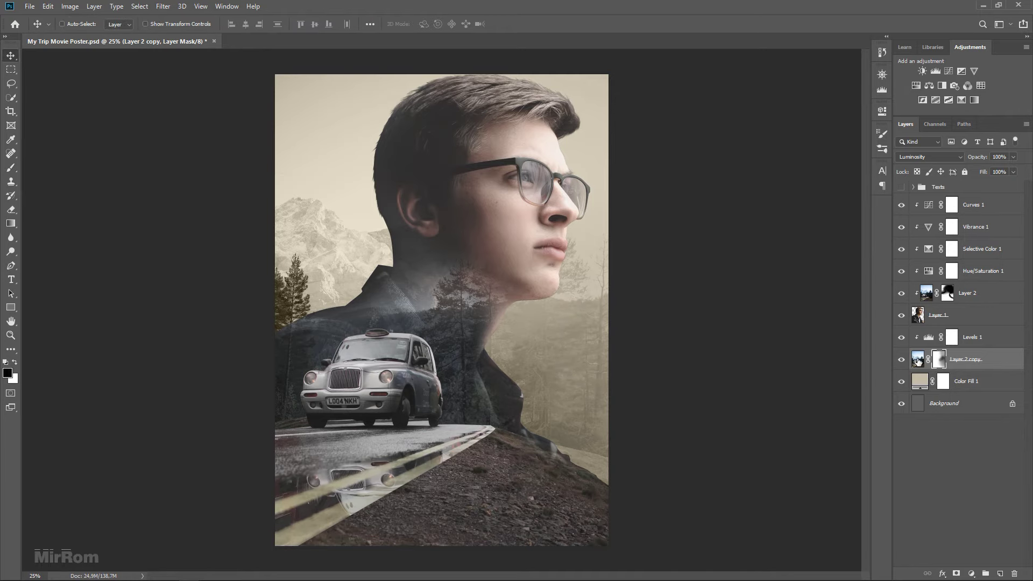
# Step: Stamp all visible layers into a new merged Layer 3 above Curves 1
pyautogui.click(930, 339)
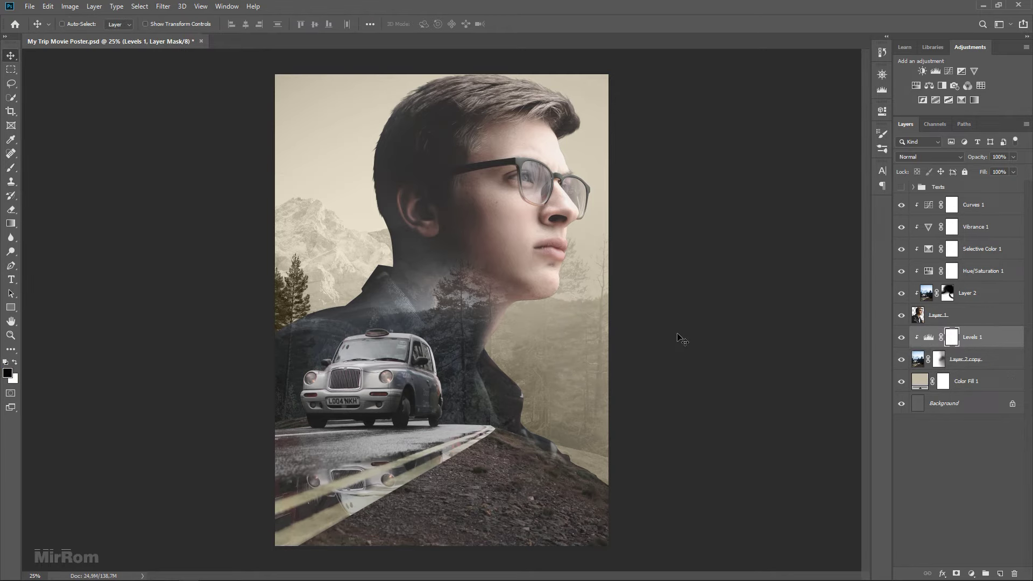
pyautogui.click(977, 212)
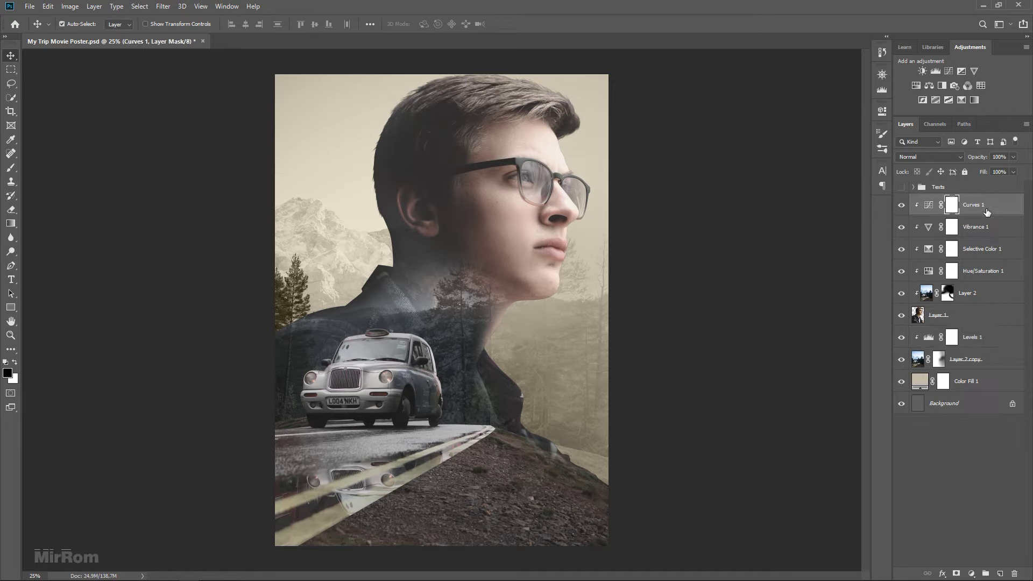
pyautogui.hotkey('ctrl', 'shift', 'alt', 'e')
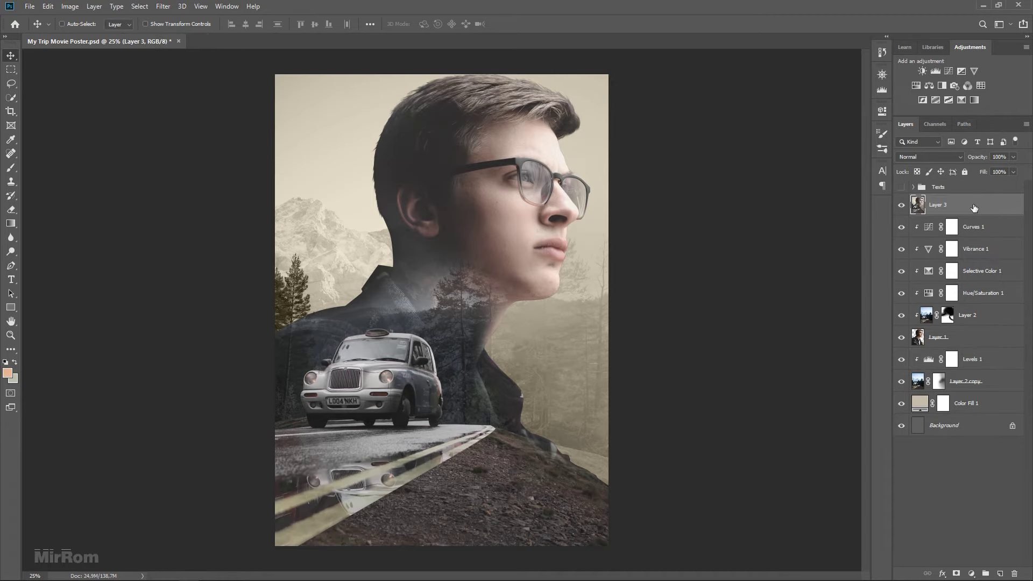
# Step: Convert Layer 3 to a smart object and apply a 9.8 px Gaussian Blur
pyautogui.rightClick(974, 208)
pyautogui.click(921, 274)
pyautogui.click(163, 7)
pyautogui.click(338, 169)
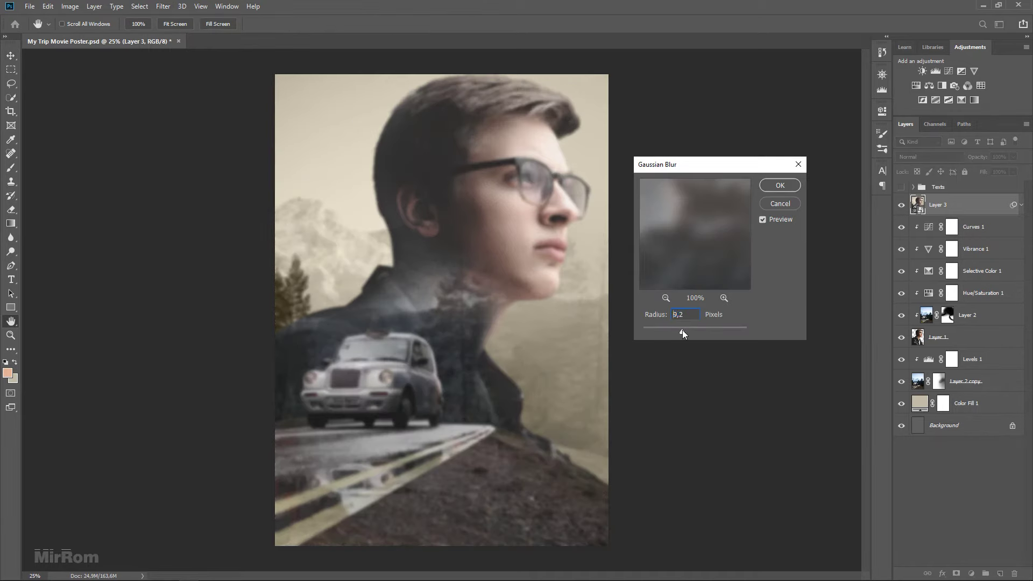
pyautogui.moveTo(683, 330); pyautogui.dragTo(684, 330)
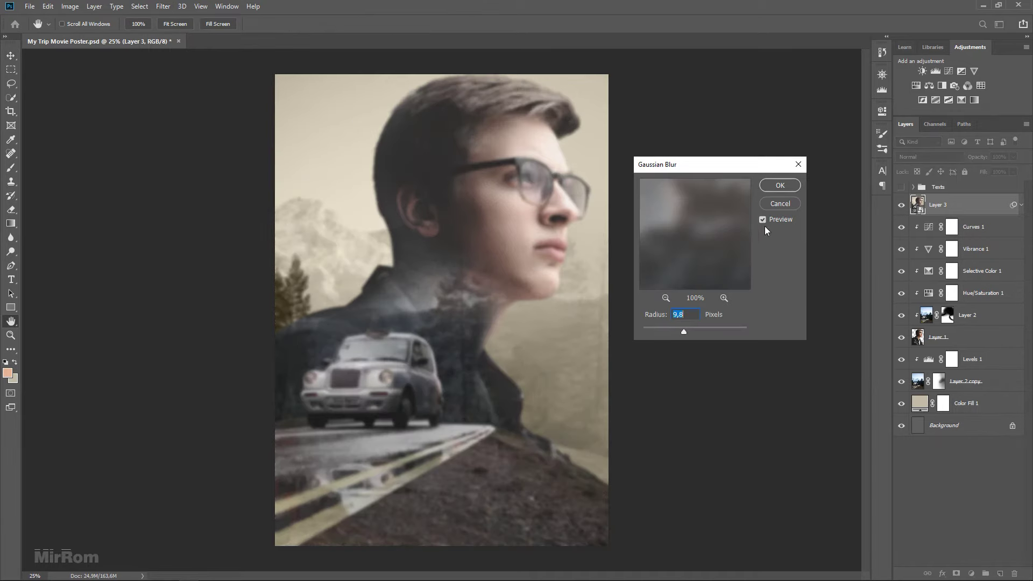
pyautogui.click(776, 188)
pyautogui.click(1021, 205)
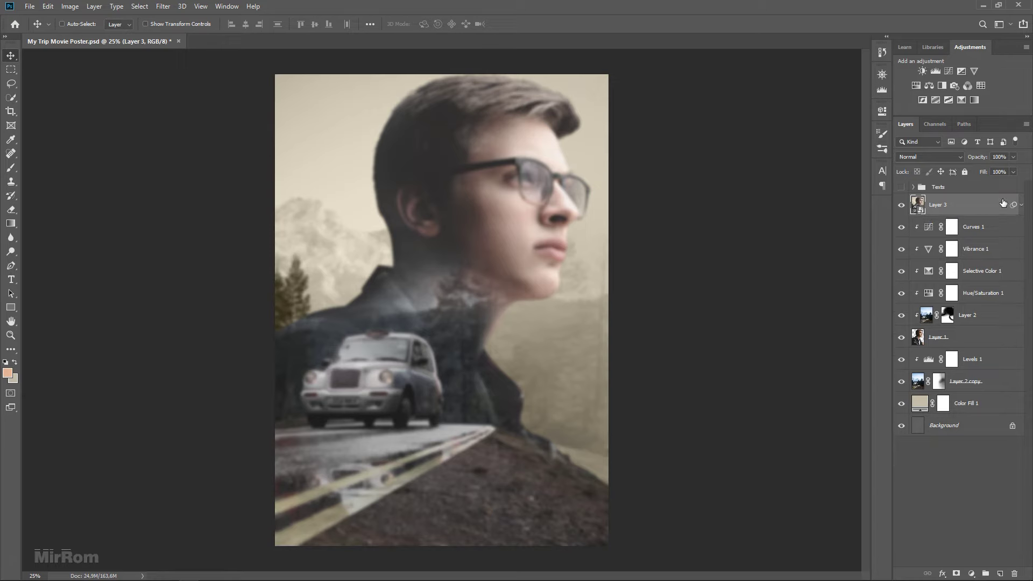
# Step: Set Layer 3 to Multiply at 54% opacity and save the poster
pyautogui.click(956, 160)
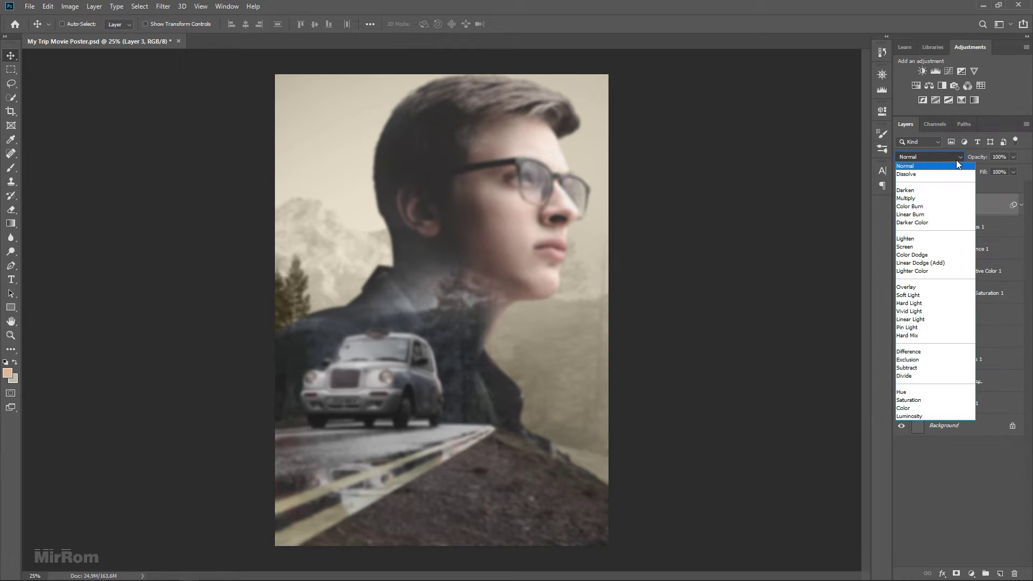
pyautogui.click(949, 204)
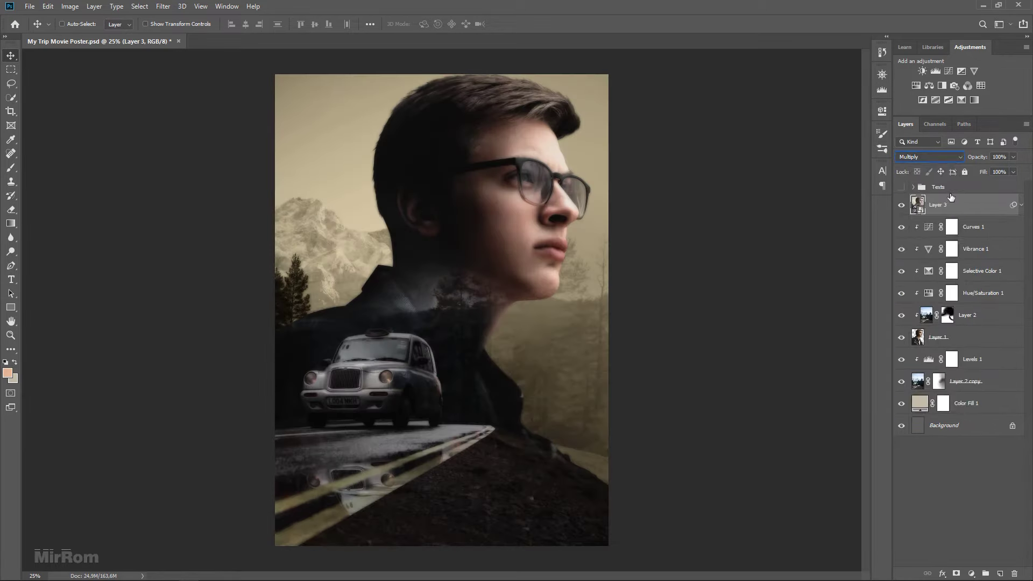
pyautogui.moveTo(1012, 160)
pyautogui.mouseDown()
pyautogui.moveTo(1010, 171)
pyautogui.moveTo(991, 172)
pyautogui.mouseUp()
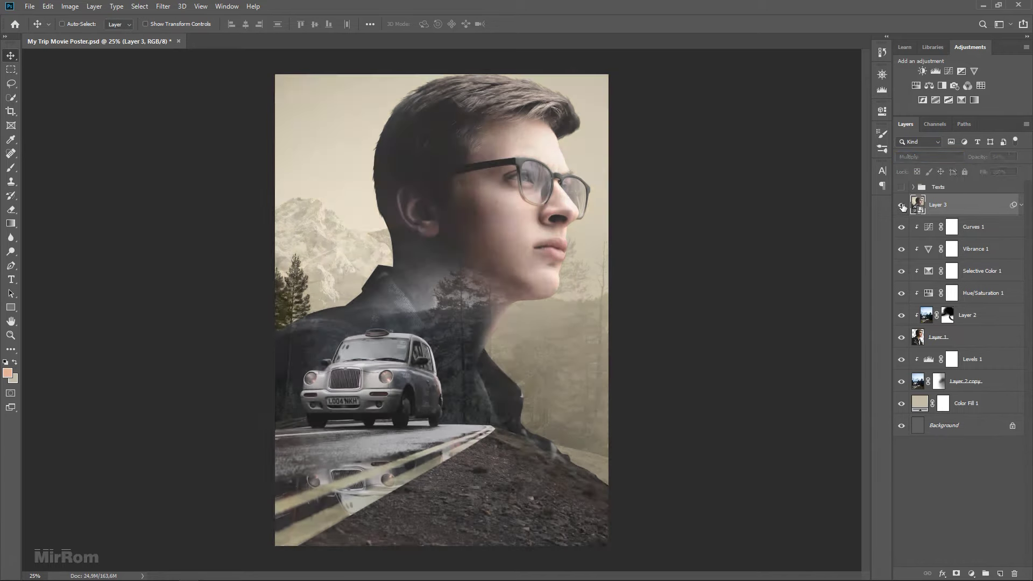
pyautogui.hotkey('ctrl', 's')
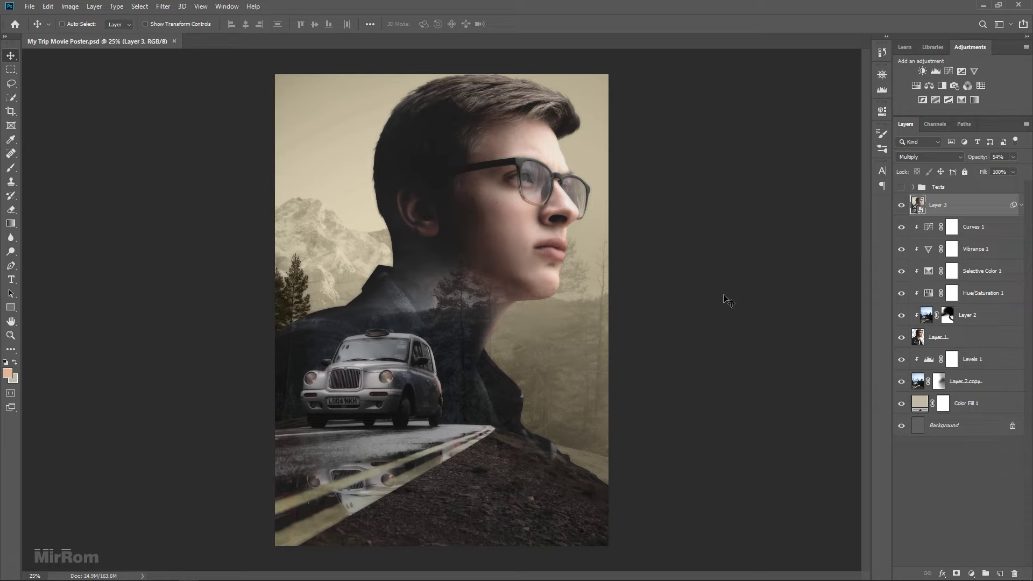
# Step: Add a Curves 2 adjustment bowed upward to brighten shadows, midtones and highlights
pyautogui.click(948, 71)
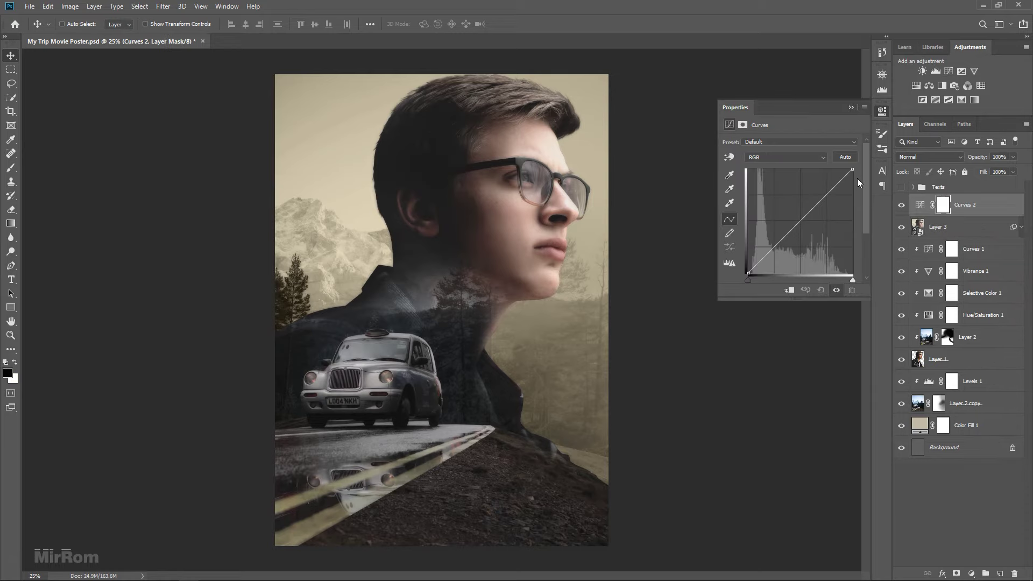
pyautogui.moveTo(806, 231); pyautogui.dragTo(791, 214)
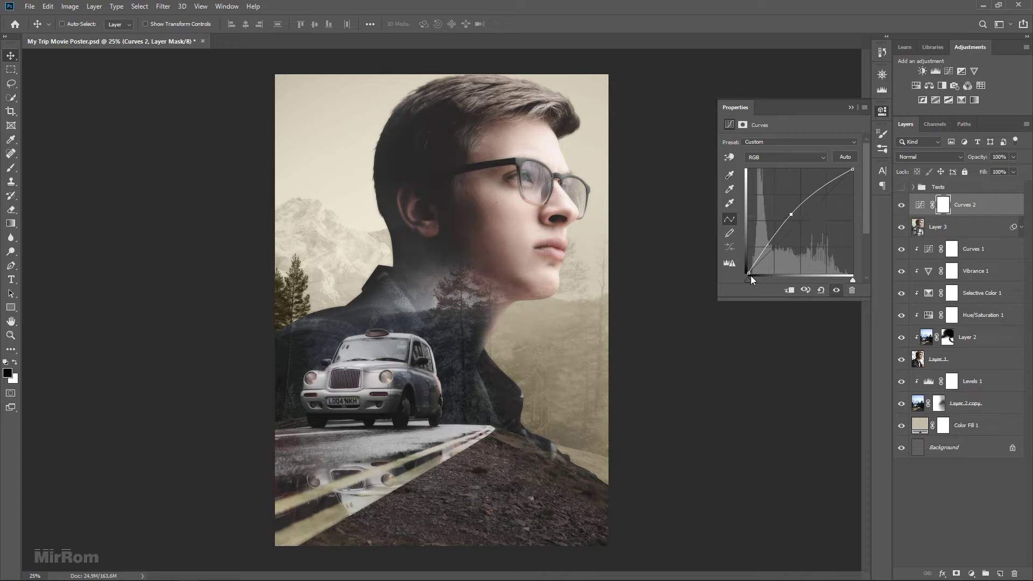
pyautogui.moveTo(749, 273); pyautogui.dragTo(745, 267)
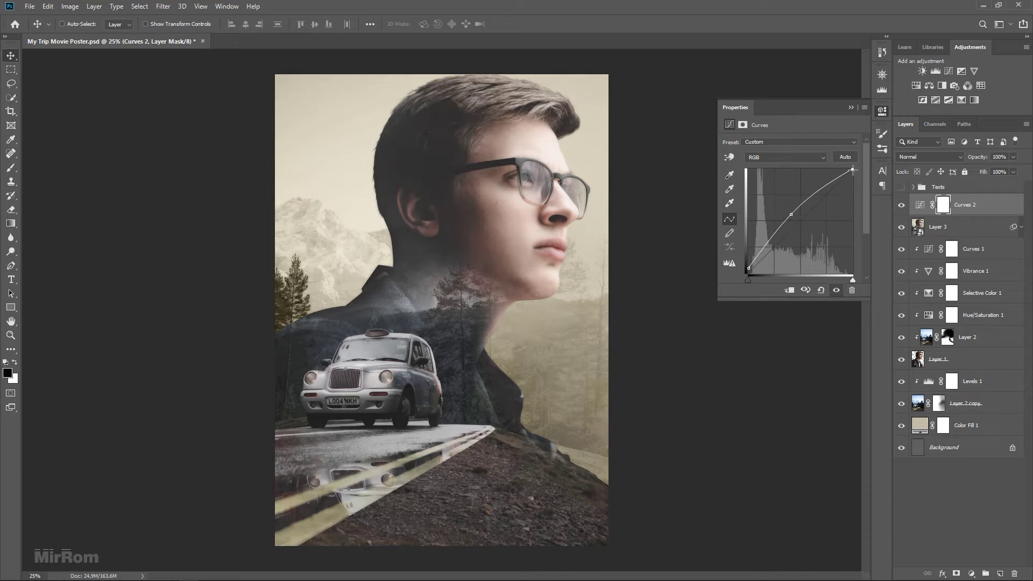
pyautogui.moveTo(852, 169); pyautogui.dragTo(844, 169)
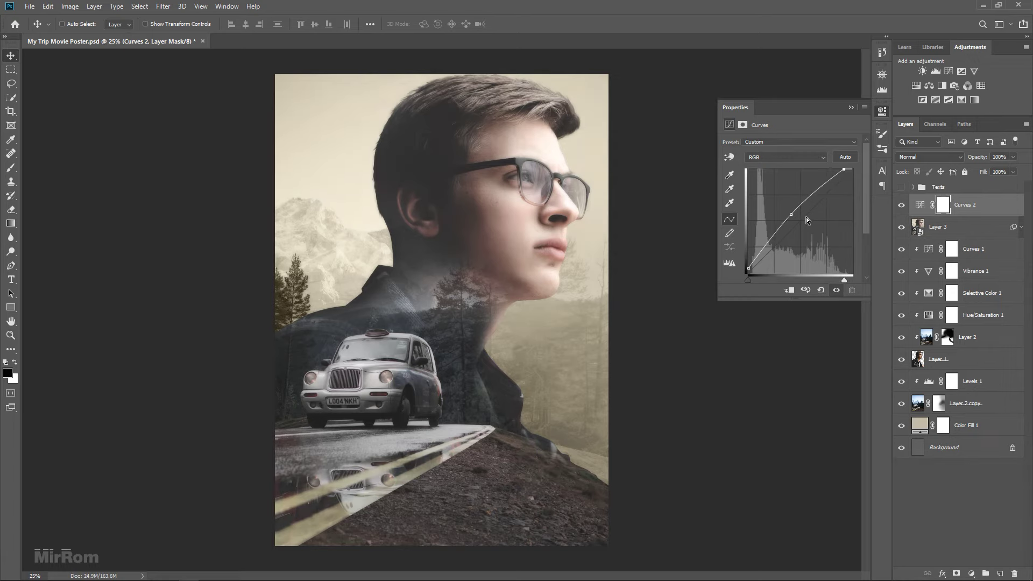
pyautogui.moveTo(790, 217); pyautogui.dragTo(792, 212)
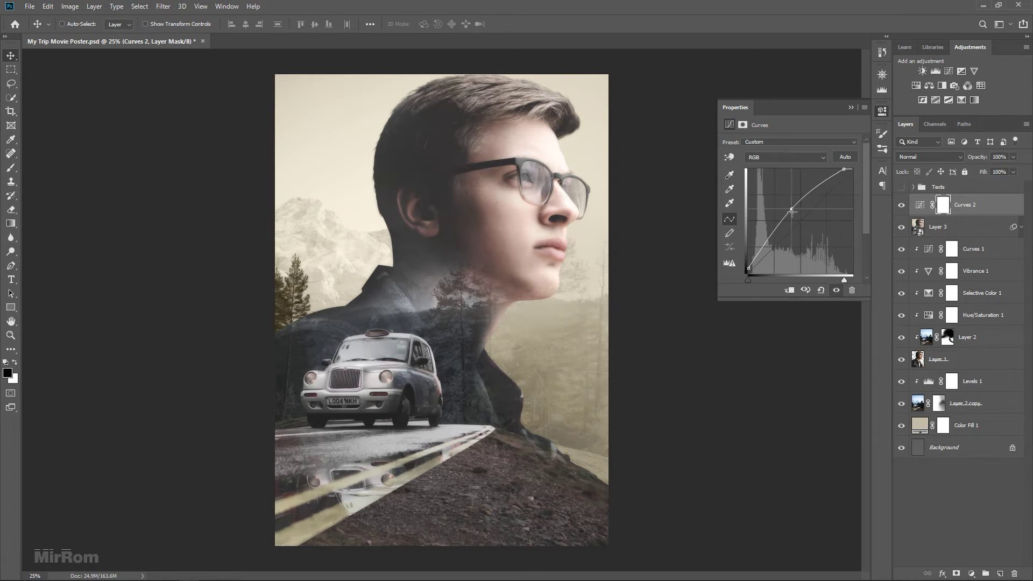
pyautogui.click(851, 107)
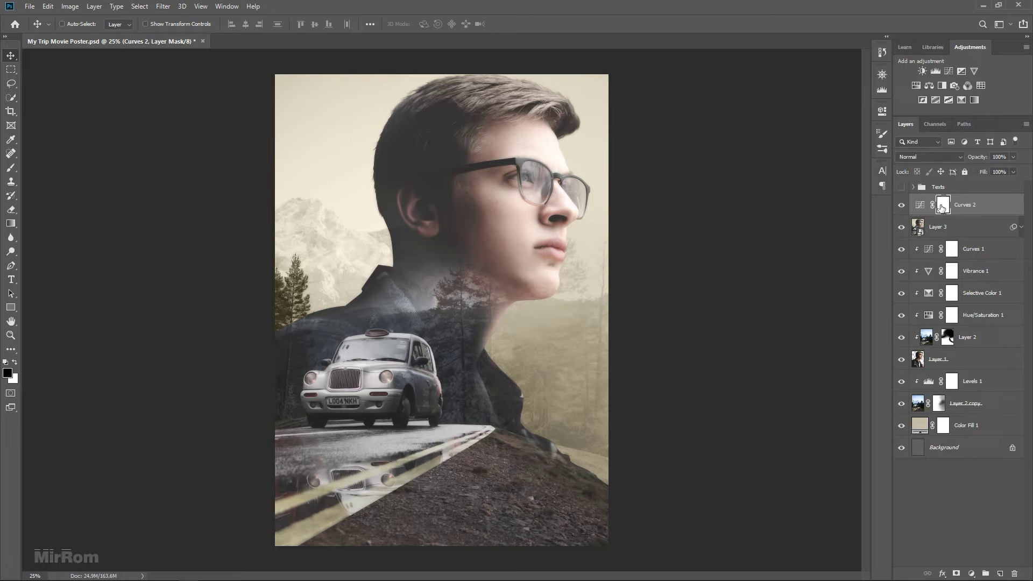
# Step: Invert the Curves 2 mask and paint white to reveal brightening on the neck and jacket
pyautogui.hotkey('ctrl', 'i')
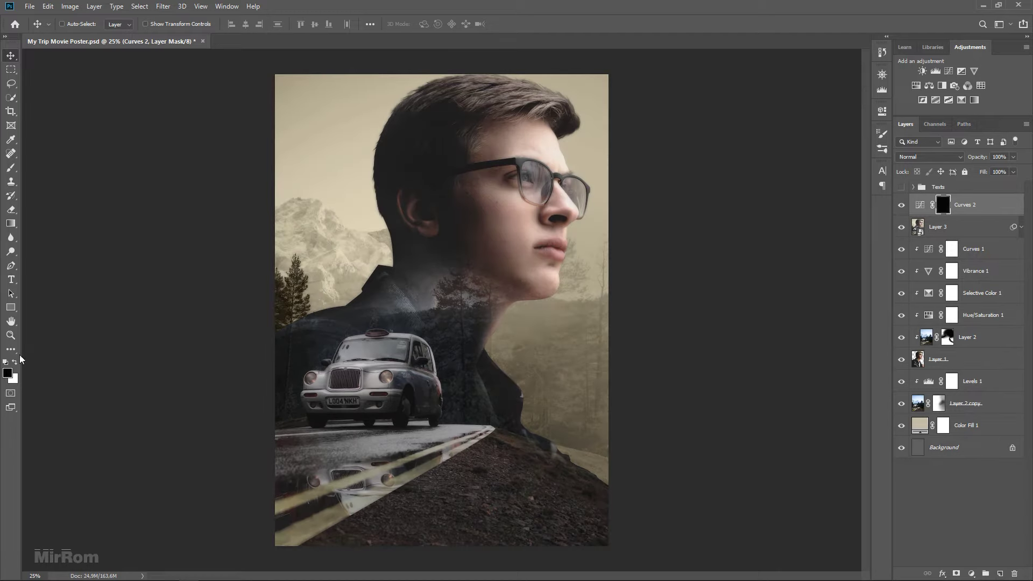
pyautogui.click(15, 362)
pyautogui.press('b')
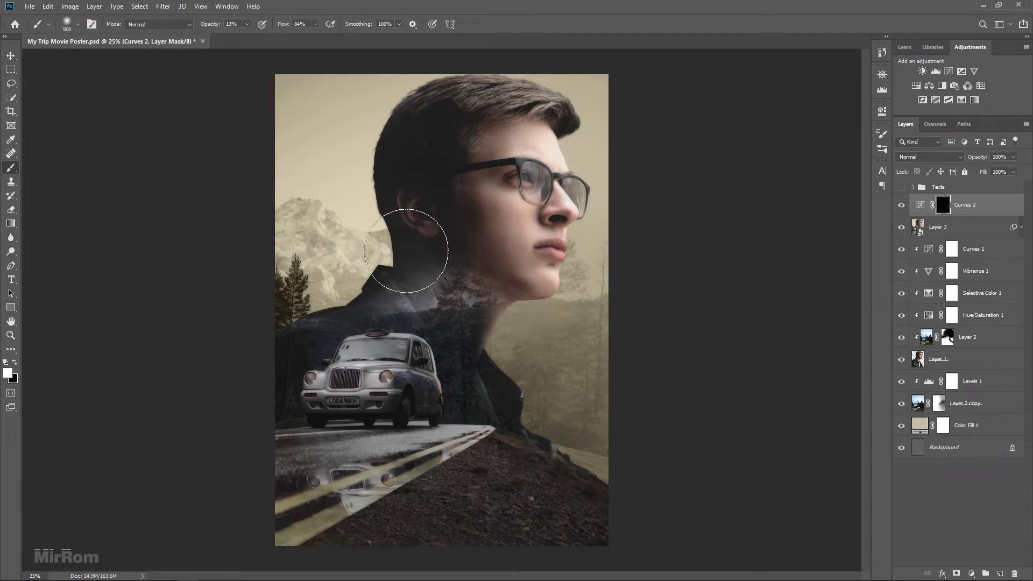
pyautogui.moveTo(406, 250)
pyautogui.mouseDown()
pyautogui.moveTo(430, 301)
pyautogui.moveTo(518, 342)
pyautogui.mouseUp()
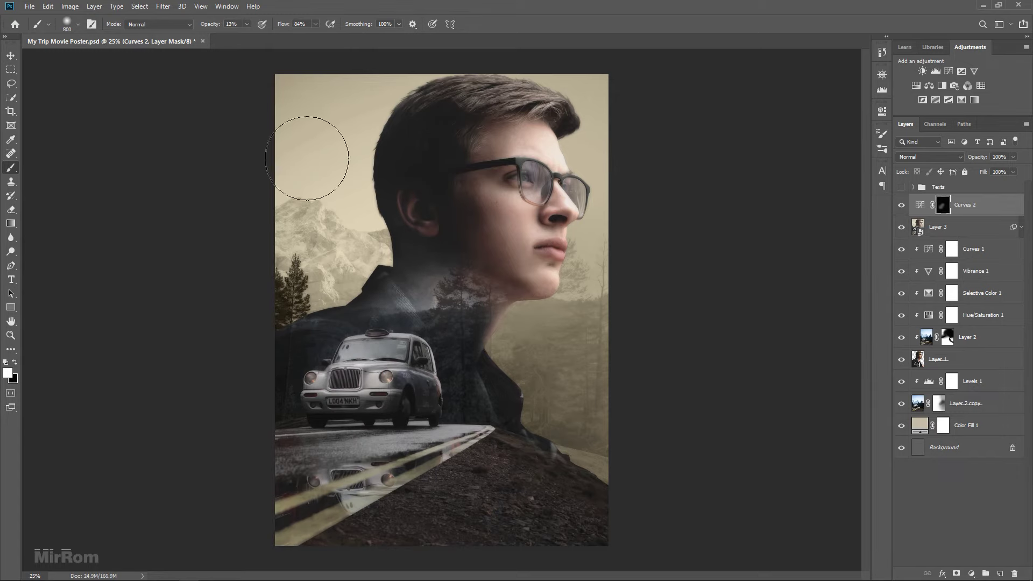
pyautogui.moveTo(213, 26); pyautogui.dragTo(219, 27)
pyautogui.moveTo(433, 307); pyautogui.dragTo(352, 383)
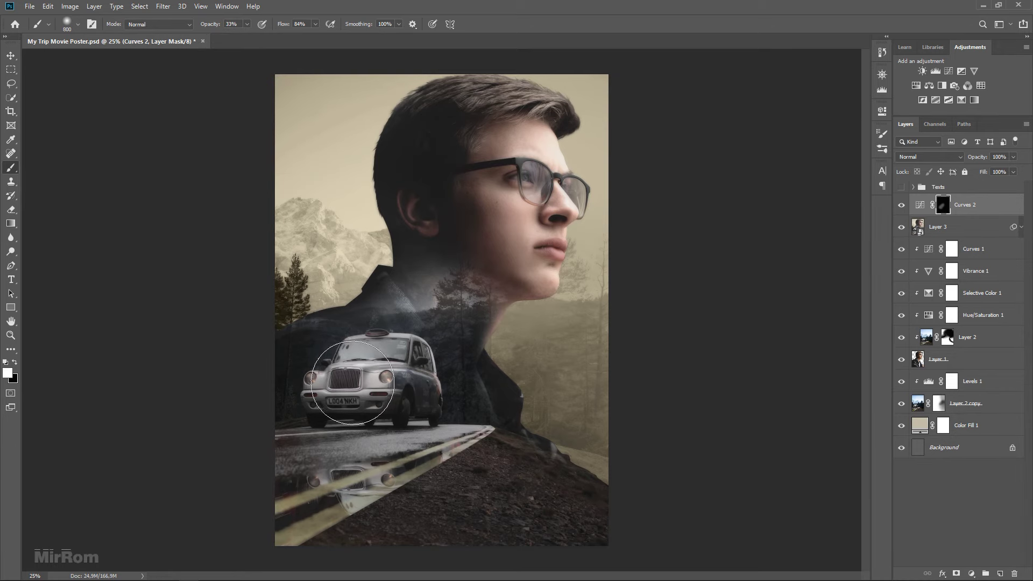
# Step: Paint the brightening over the taxi with a smaller brush, comparing Curves 2 on and off
pyautogui.press('[')
pyautogui.press('[')
pyautogui.press('[')
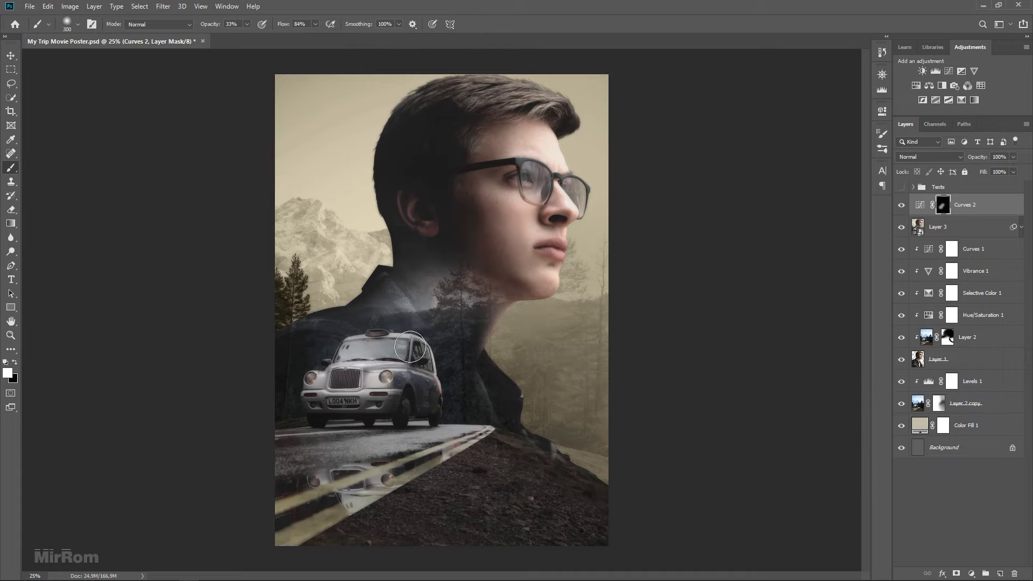
pyautogui.moveTo(410, 347)
pyautogui.mouseDown()
pyautogui.moveTo(346, 351)
pyautogui.moveTo(415, 350)
pyautogui.moveTo(356, 356)
pyautogui.mouseUp()
pyautogui.press('[')
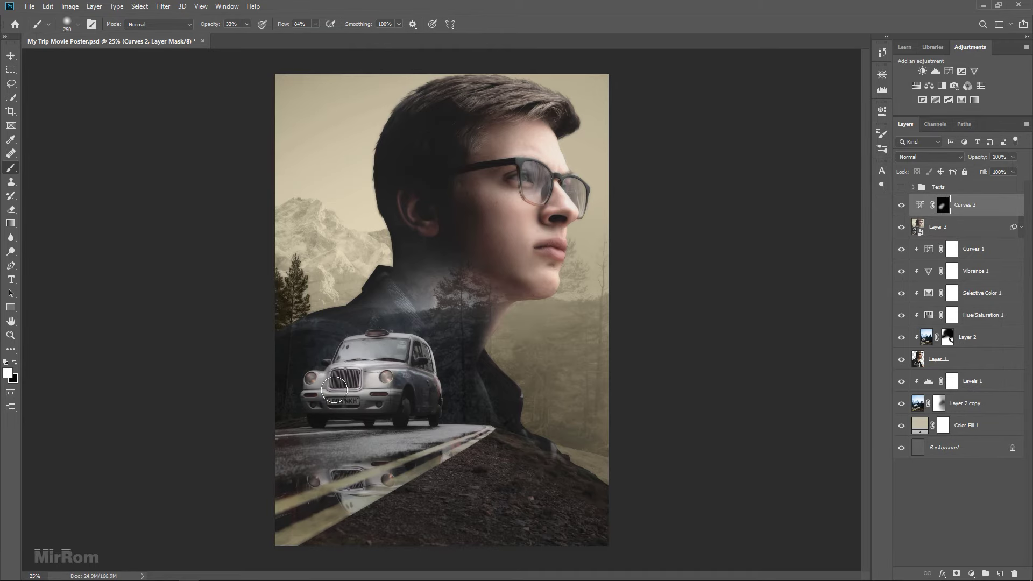
pyautogui.press('[')
pyautogui.press('[')
pyautogui.press('[')
pyautogui.moveTo(369, 394)
pyautogui.mouseDown()
pyautogui.moveTo(355, 352)
pyautogui.moveTo(391, 339)
pyautogui.mouseUp()
pyautogui.press(']')
pyautogui.press(']')
pyautogui.press(']')
pyautogui.press(']')
pyautogui.press(']')
pyautogui.press(']')
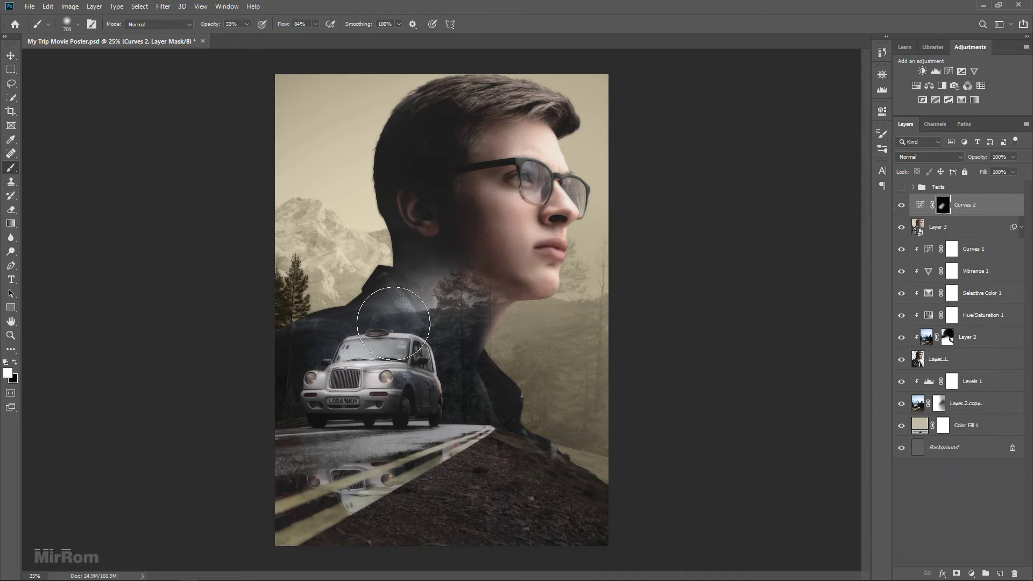
pyautogui.press(']')
pyautogui.press(']')
pyautogui.press(']')
pyautogui.press(']')
pyautogui.press(']')
pyautogui.press('[')
pyautogui.press('[')
pyautogui.press('[')
pyautogui.press('[')
pyautogui.press('[')
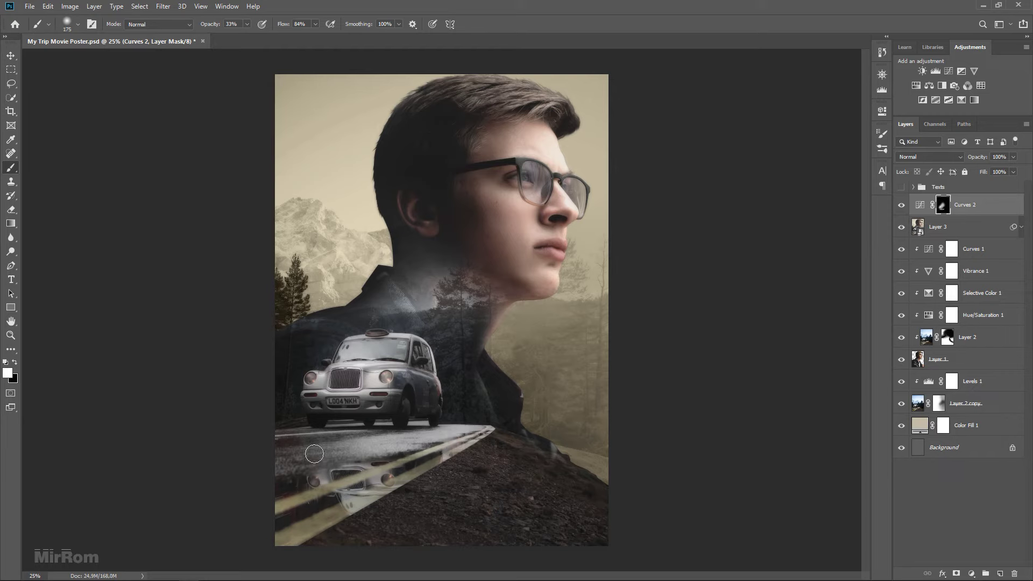
pyautogui.click(901, 207)
pyautogui.click(901, 207)
pyautogui.press(']')
pyautogui.press(']')
pyautogui.press(']')
pyautogui.press('[')
pyautogui.press('[')
pyautogui.press('v')
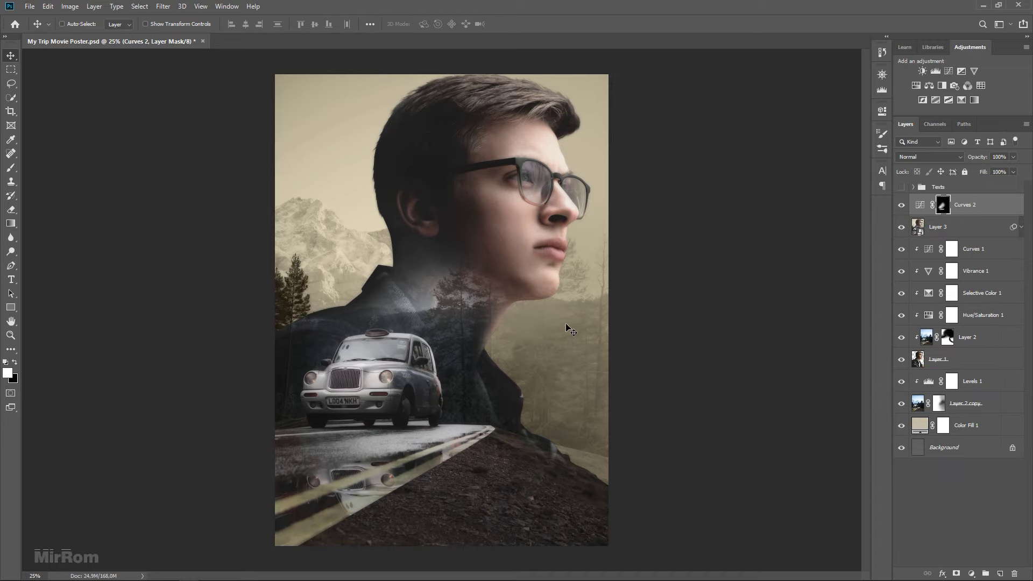
pyautogui.click(971, 209)
# Step: Add a darkening Curves 3 adjustment and invert its mask to hide it
pyautogui.click(947, 71)
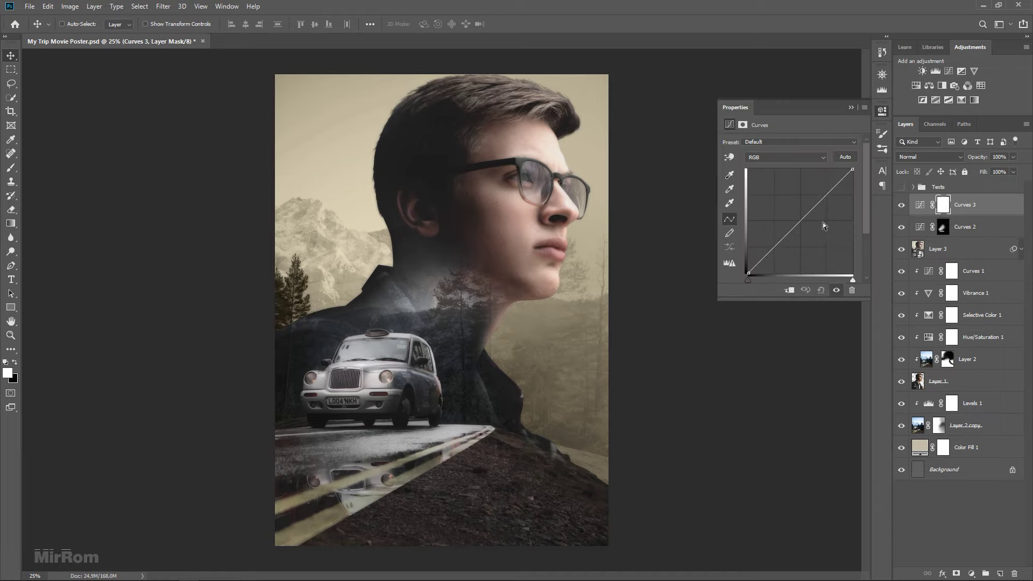
pyautogui.moveTo(800, 221); pyautogui.dragTo(805, 226)
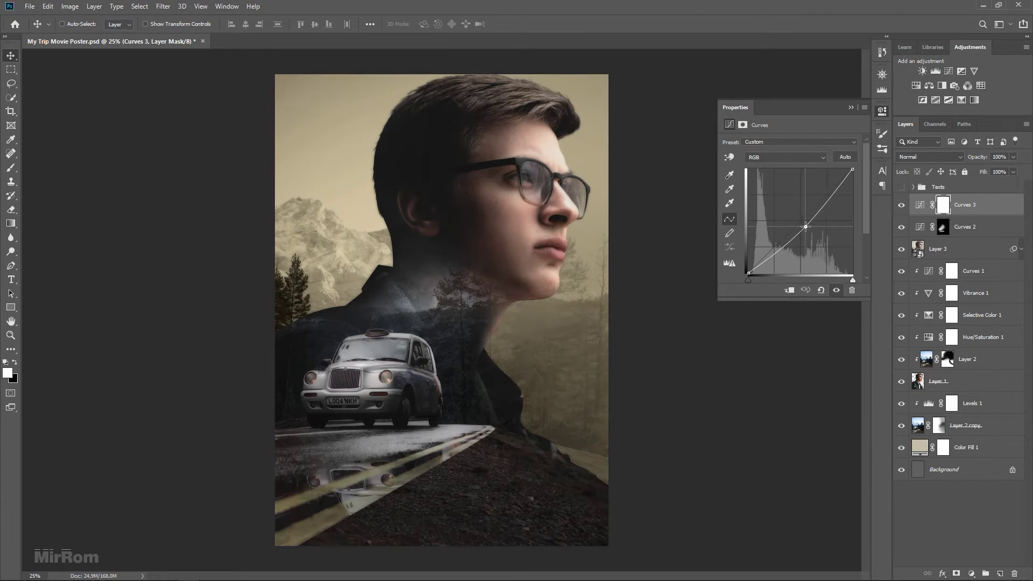
pyautogui.click(851, 108)
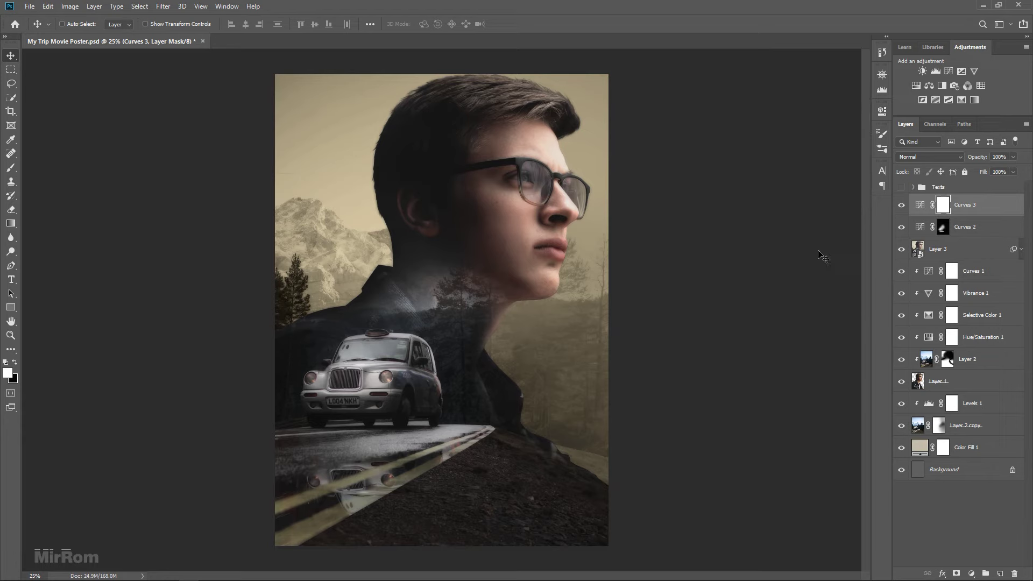
pyautogui.hotkey('ctrl', 'i')
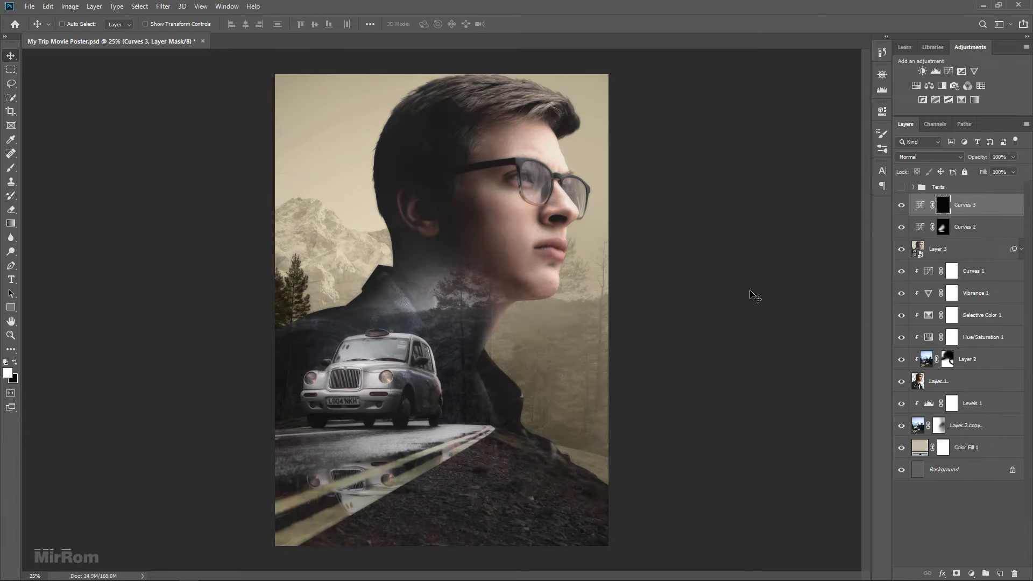
# Step: Paint the Curves 3 mask with a large soft brush in the lower-right corner
pyautogui.press('b')
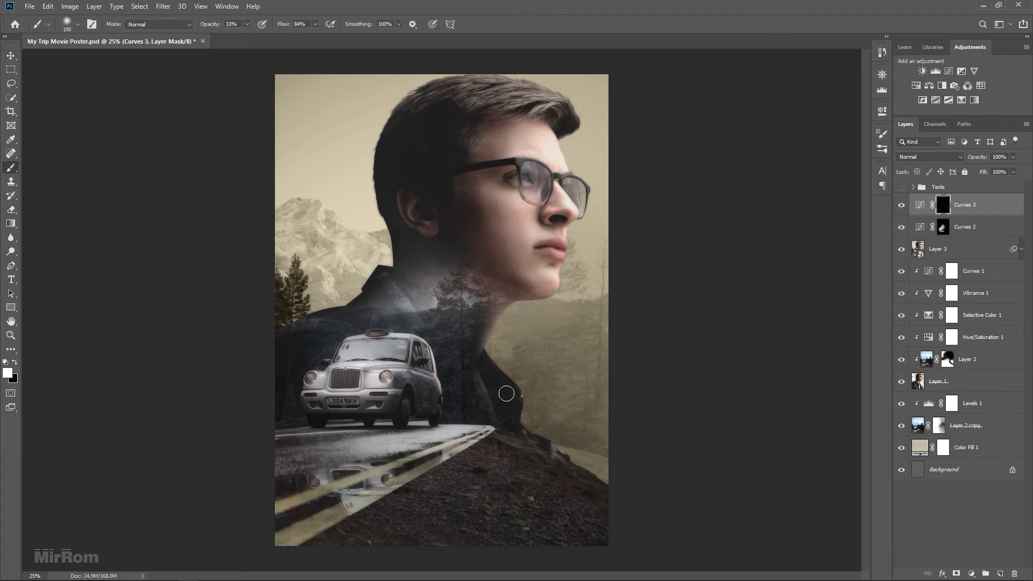
pyautogui.hotkey('ctrl', '-')
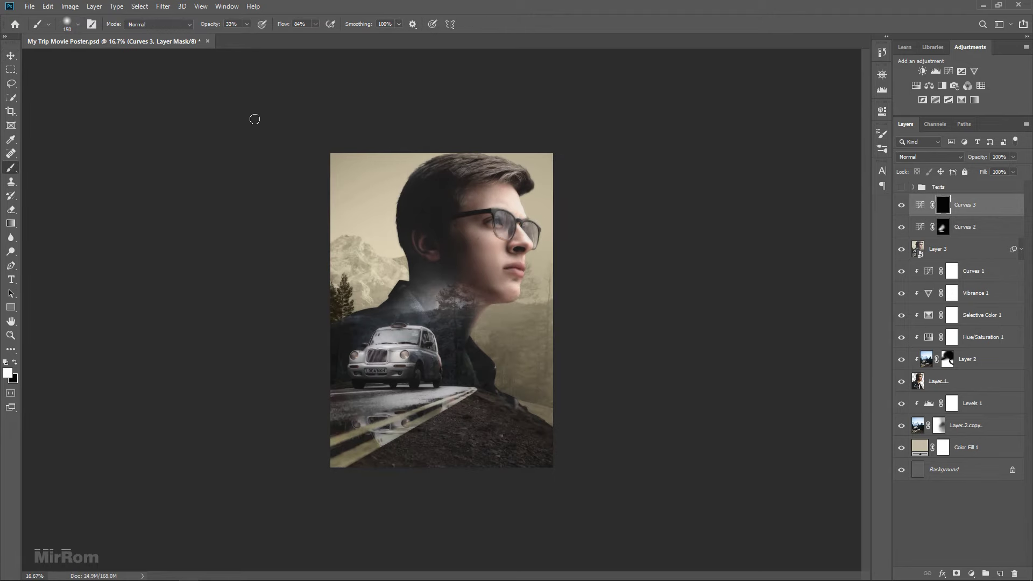
pyautogui.click(246, 24)
pyautogui.click(253, 94)
pyautogui.press(']')
pyautogui.press(']')
pyautogui.press(']')
pyautogui.press(']')
pyautogui.press(']')
pyautogui.press(']')
pyautogui.press(']')
pyautogui.press(']')
pyautogui.moveTo(537, 446); pyautogui.dragTo(615, 403)
pyautogui.press(']')
pyautogui.press(']')
pyautogui.press(']')
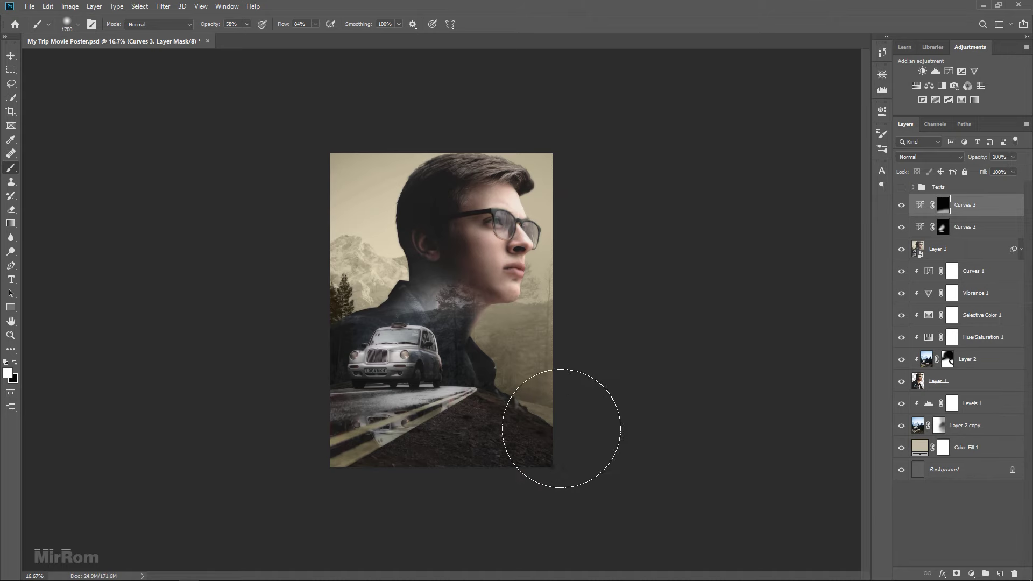
pyautogui.moveTo(488, 473); pyautogui.dragTo(553, 449)
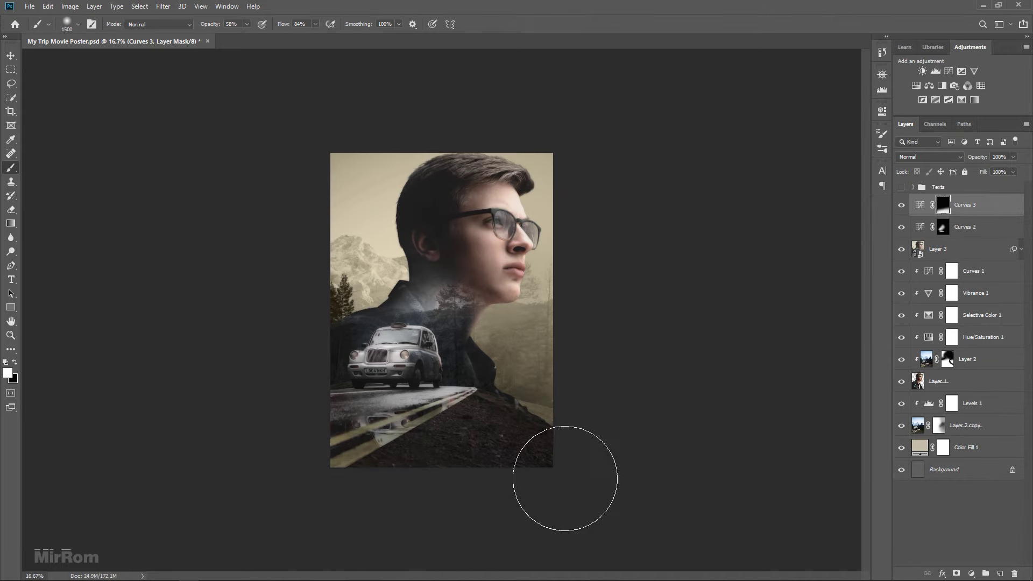
# Step: Swap the painting colours back and forth, then stop editing the Curves 3 mask
pyautogui.press('[')
pyautogui.press('[')
pyautogui.press('[')
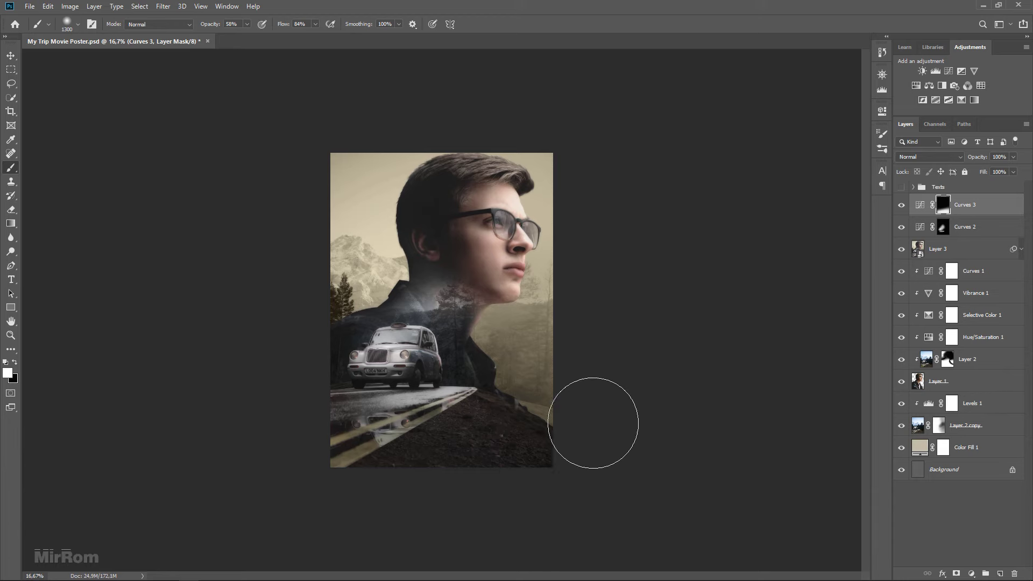
pyautogui.click(894, 206)
pyautogui.click(894, 206)
pyautogui.click(14, 362)
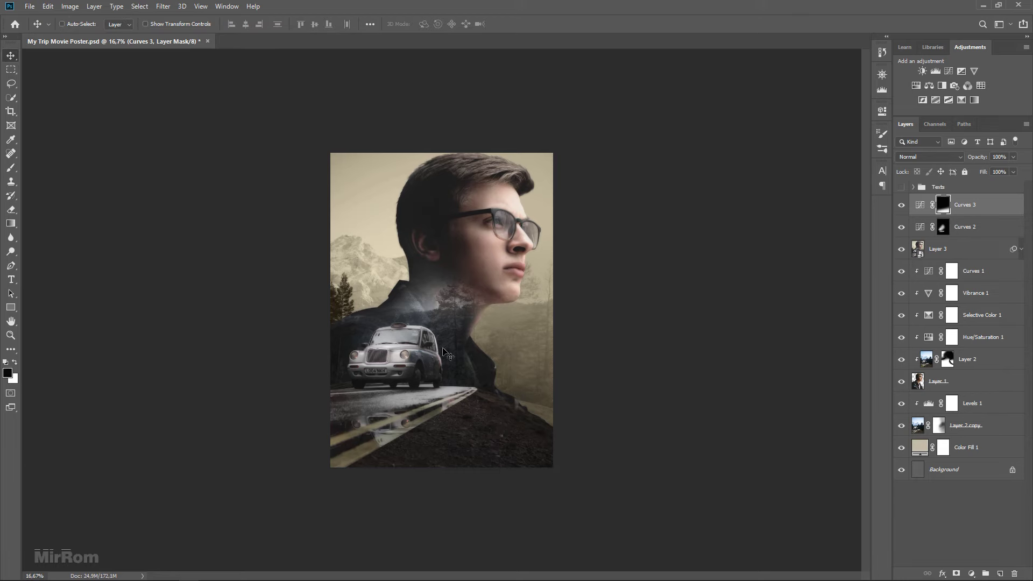
pyautogui.press('b')
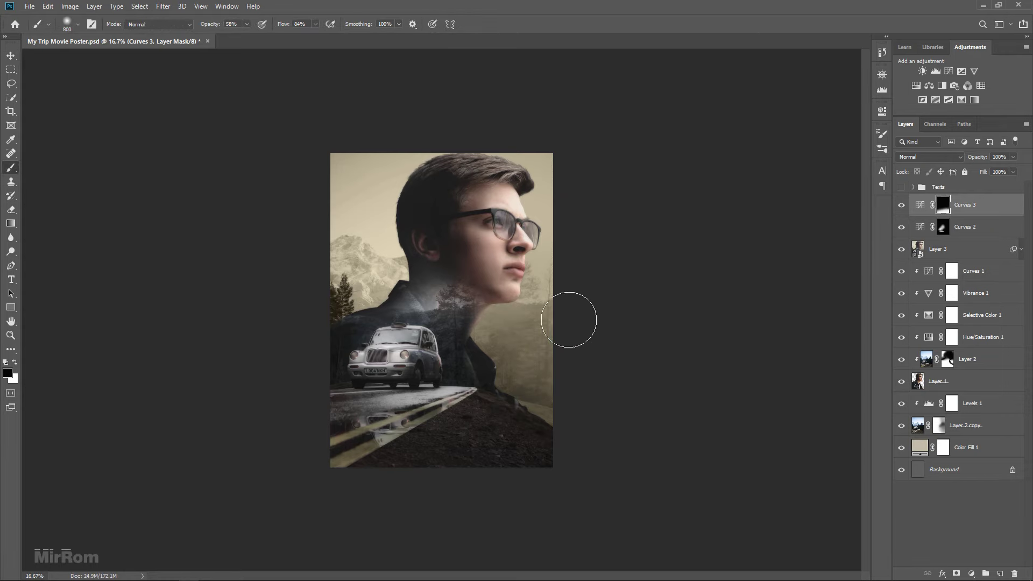
pyautogui.press('v')
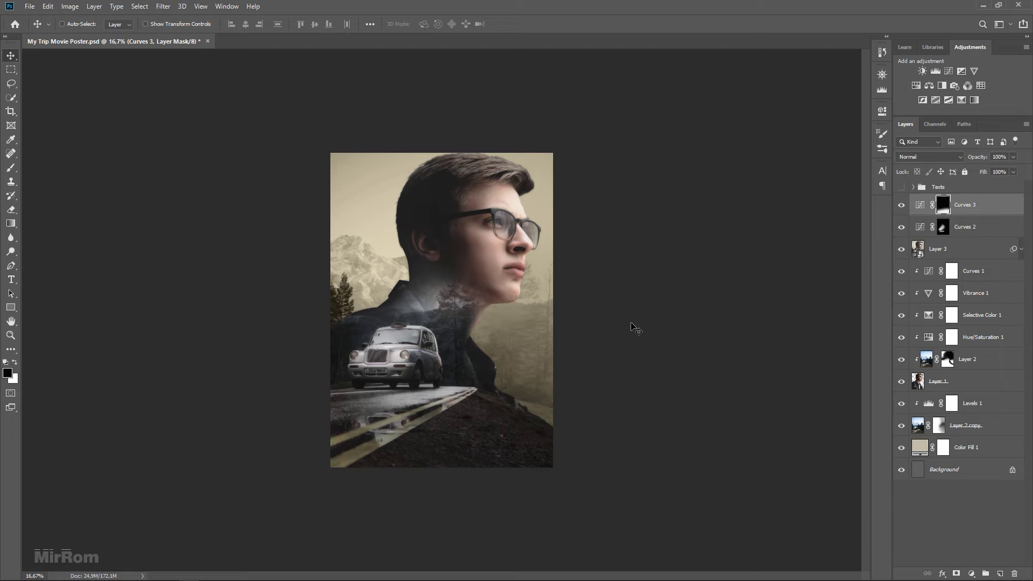
pyautogui.hotkey('ctrl', '2')
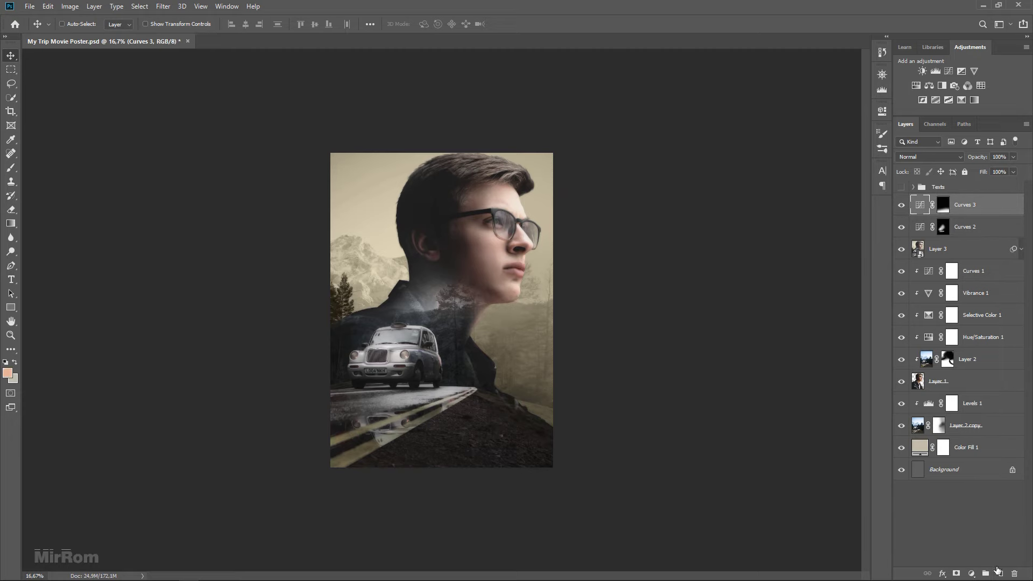
# Step: Add a new layer and sample the mountains' light beige with a 5 by 5 Average eyedropper
pyautogui.click(997, 571)
pyautogui.hotkey('ctrl', '+')
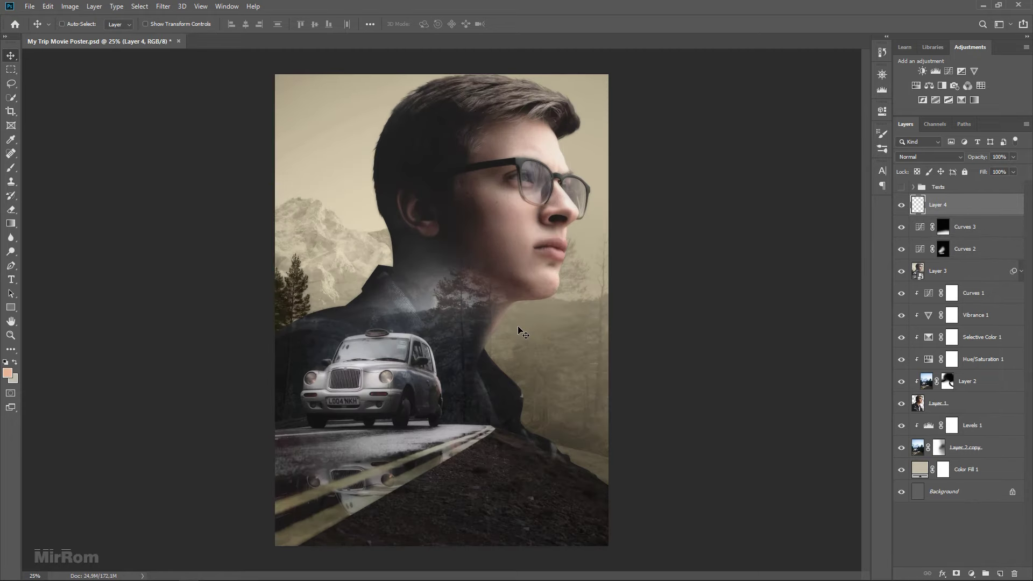
pyautogui.click(10, 139)
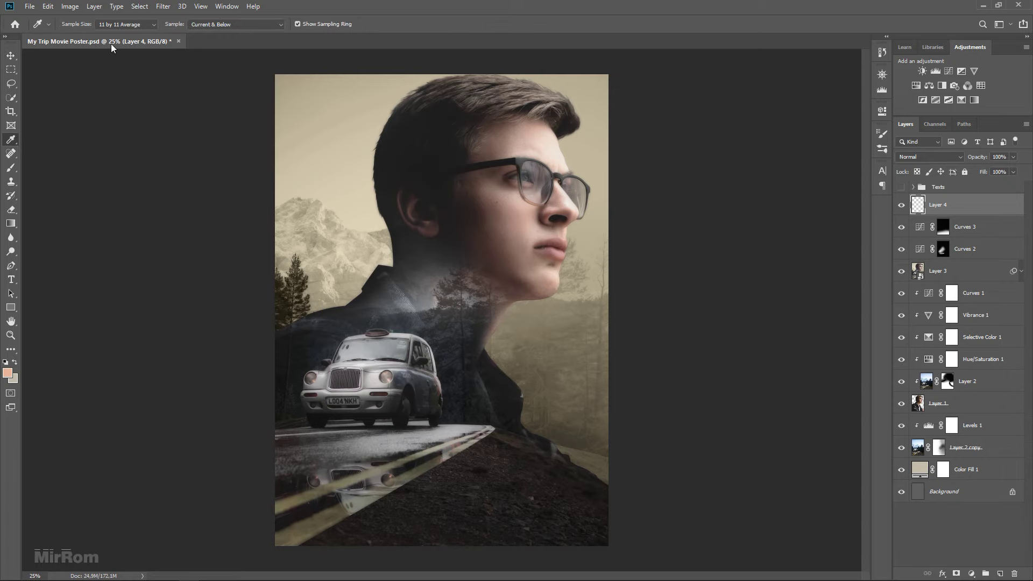
pyautogui.click(126, 24)
pyautogui.click(144, 50)
pyautogui.click(230, 24)
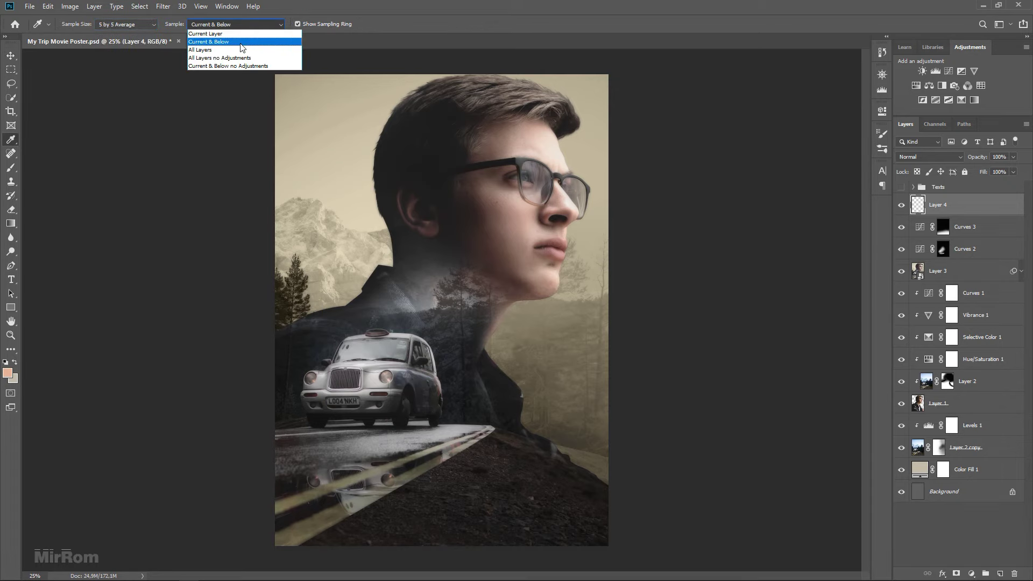
pyautogui.click(354, 247)
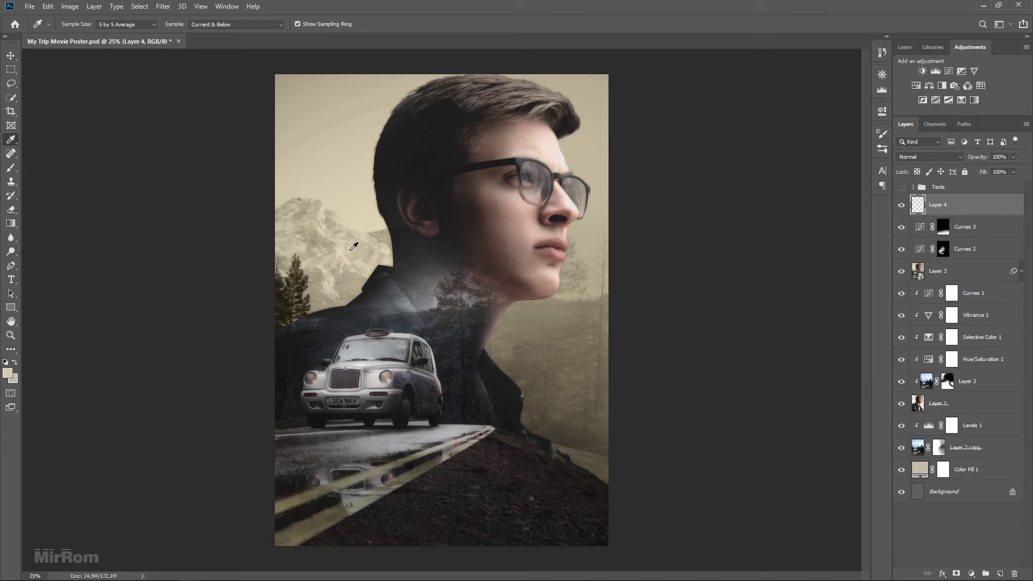
pyautogui.click(353, 246)
# Step: Paint a faint beige haze over the neck with a low-flow, 100% opacity brush
pyautogui.rightClick(10, 167)
pyautogui.click(35, 168)
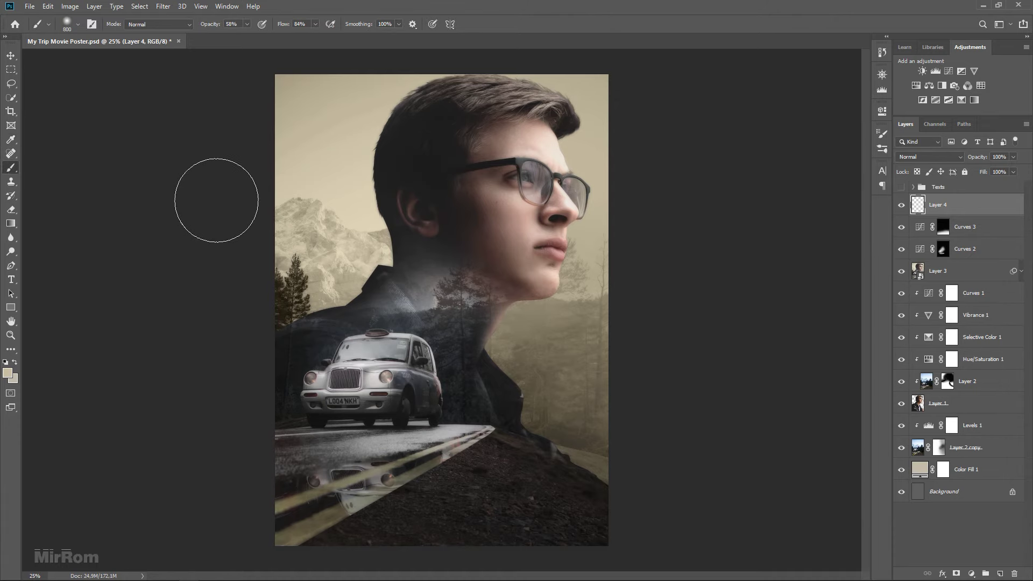
pyautogui.moveTo(314, 23); pyautogui.dragTo(316, 37)
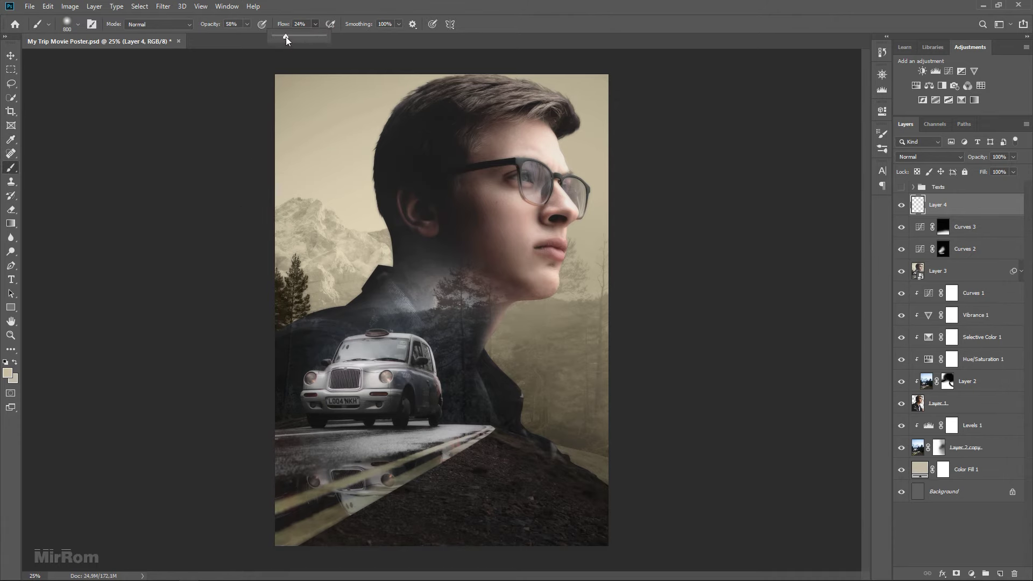
pyautogui.click(247, 25)
pyautogui.moveTo(246, 36); pyautogui.dragTo(278, 41)
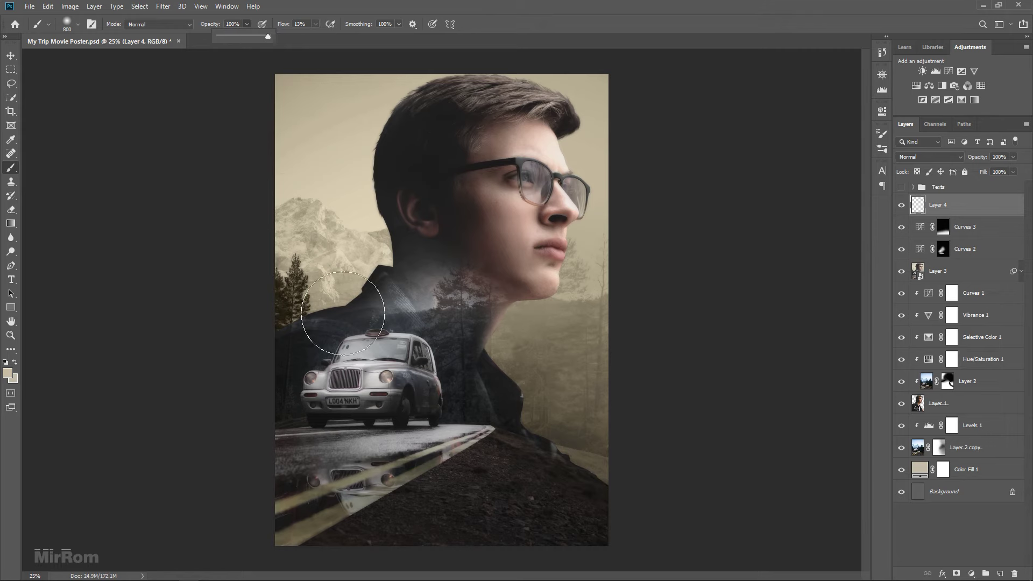
pyautogui.press('[')
pyautogui.press('[')
pyautogui.press('[')
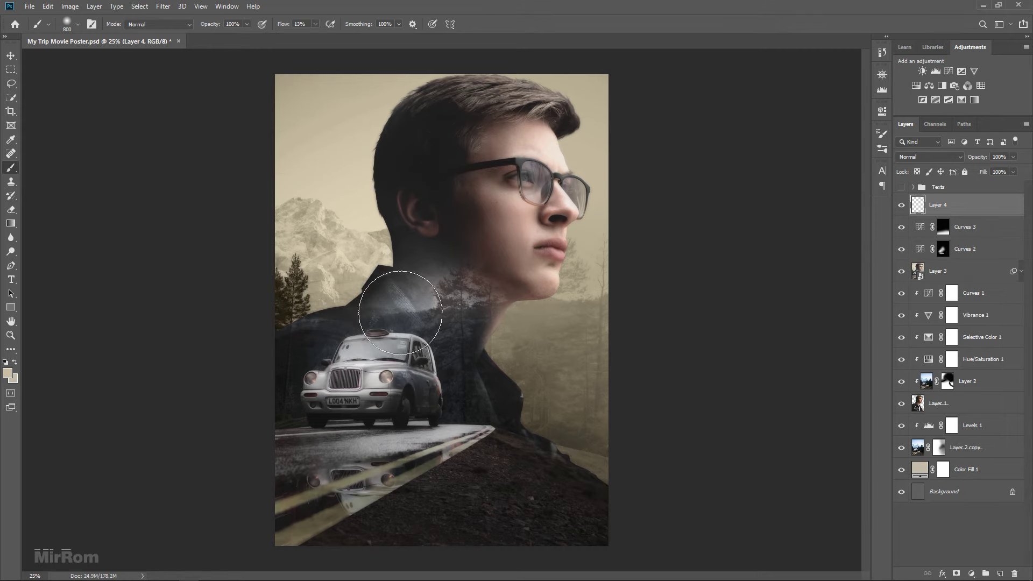
pyautogui.press(']')
pyautogui.press(']')
pyautogui.press(']')
pyautogui.press('[')
pyautogui.press('[')
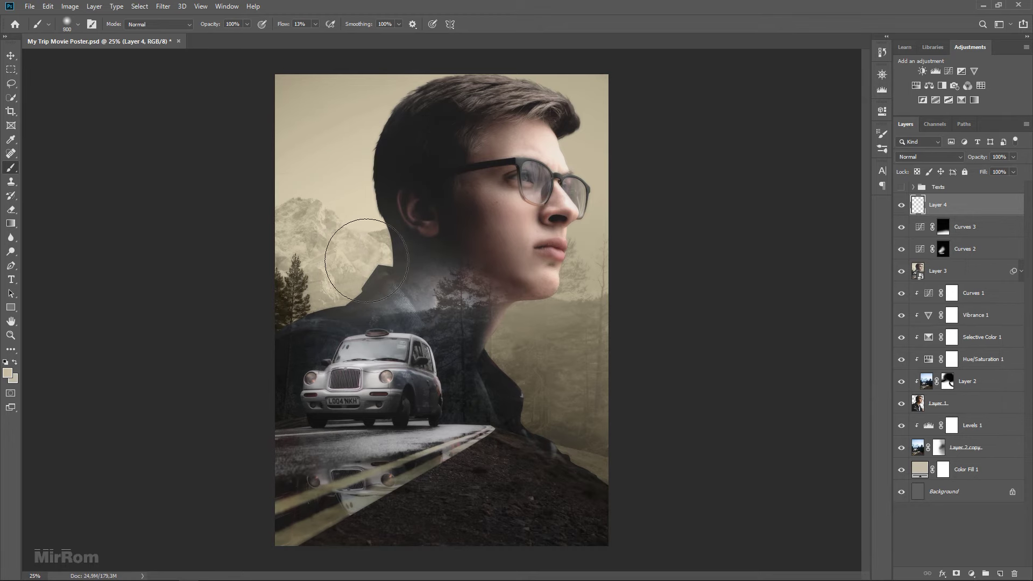
pyautogui.moveTo(376, 270)
pyautogui.mouseDown()
pyautogui.moveTo(434, 276)
pyautogui.moveTo(356, 213)
pyautogui.moveTo(283, 272)
pyautogui.moveTo(567, 309)
pyautogui.moveTo(480, 311)
pyautogui.moveTo(512, 323)
pyautogui.moveTo(554, 302)
pyautogui.moveTo(503, 326)
pyautogui.moveTo(532, 377)
pyautogui.mouseUp()
# Step: Erase the haze back near the neck and suit edge with a soft round eraser
pyautogui.press('[')
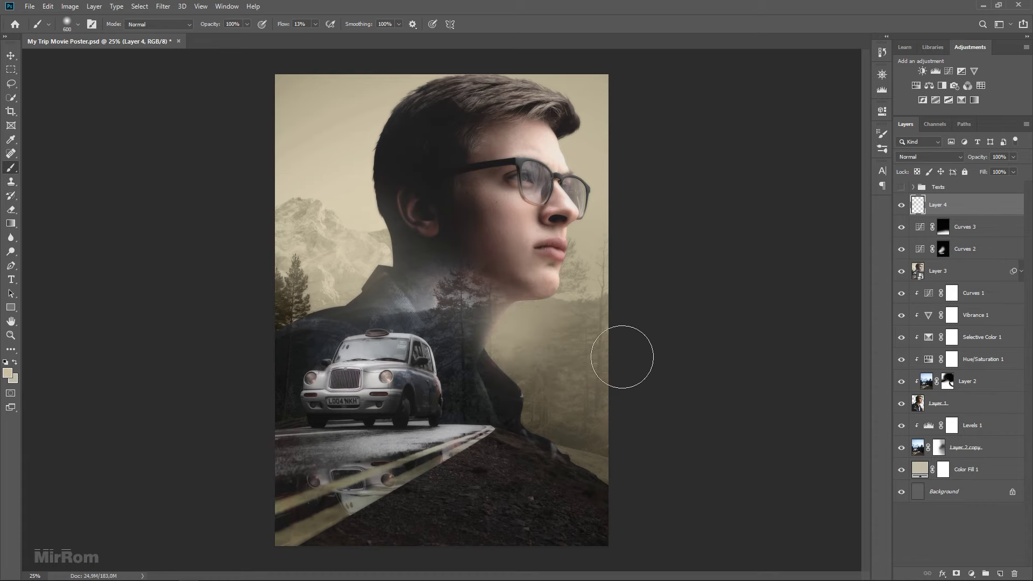
pyautogui.press(']')
pyautogui.press(']')
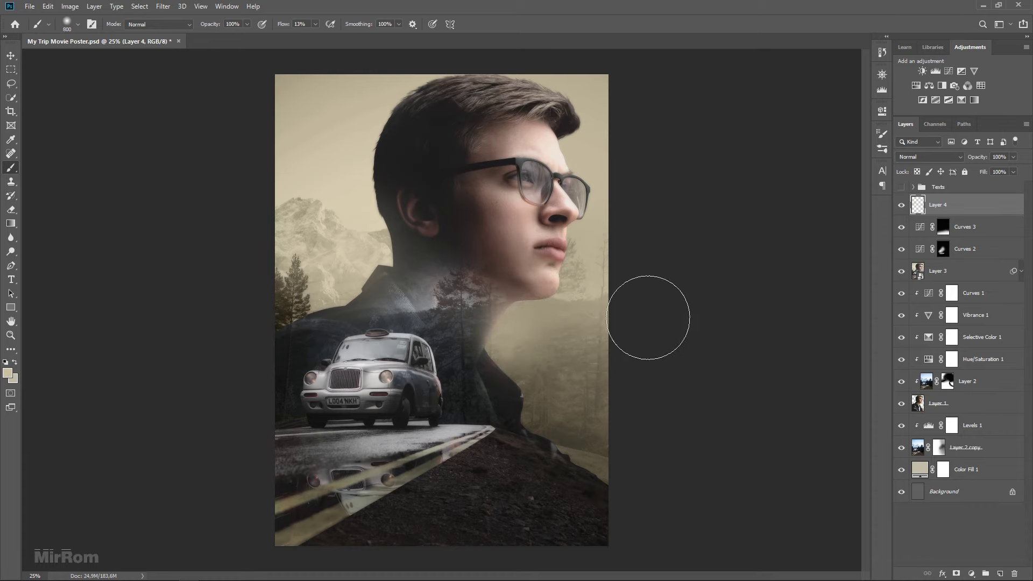
pyautogui.press('[')
pyautogui.press('[')
pyautogui.press('[')
pyautogui.press('[')
pyautogui.moveTo(215, 27); pyautogui.dragTo(194, 28)
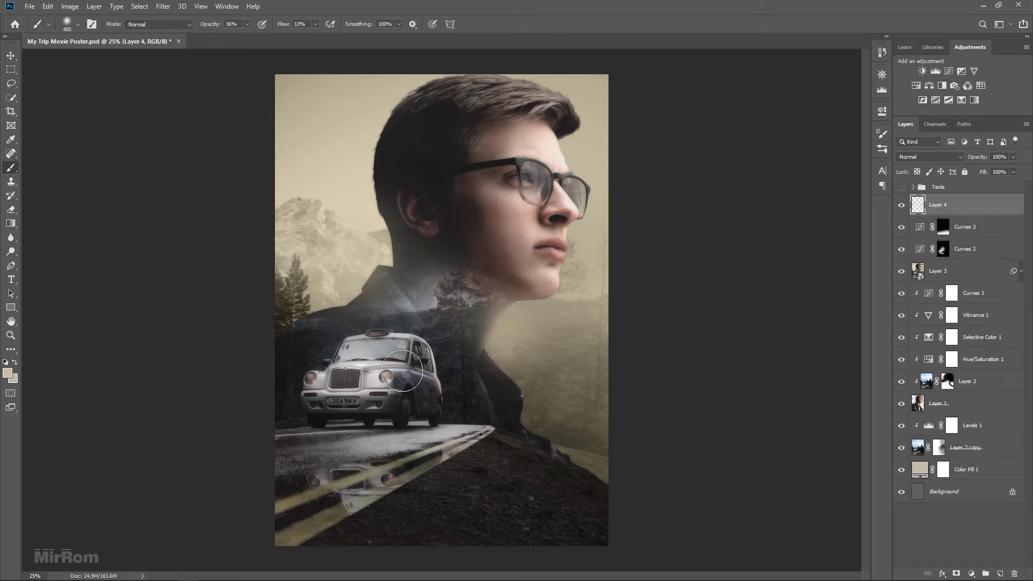
pyautogui.click(11, 210)
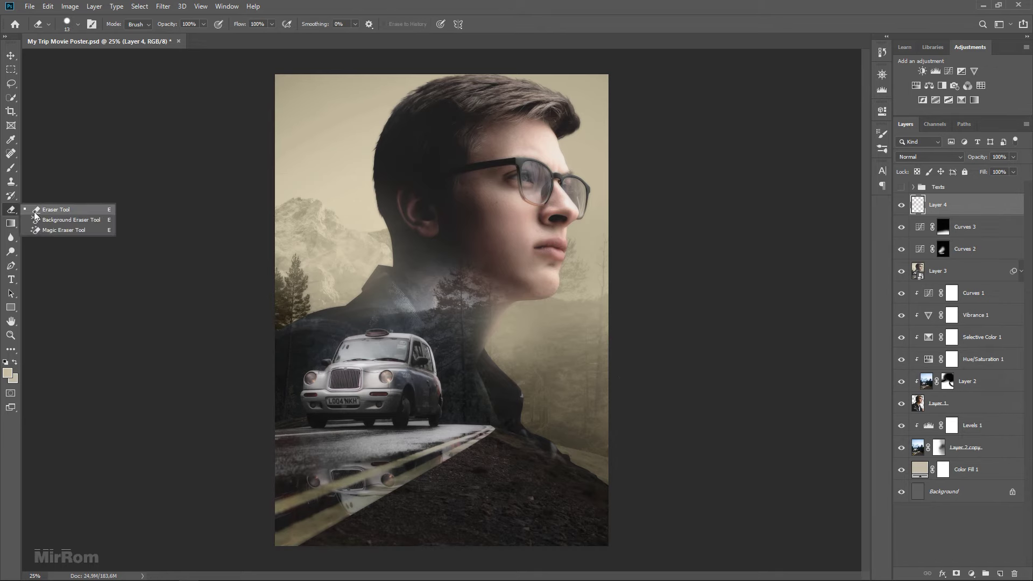
pyautogui.click(53, 210)
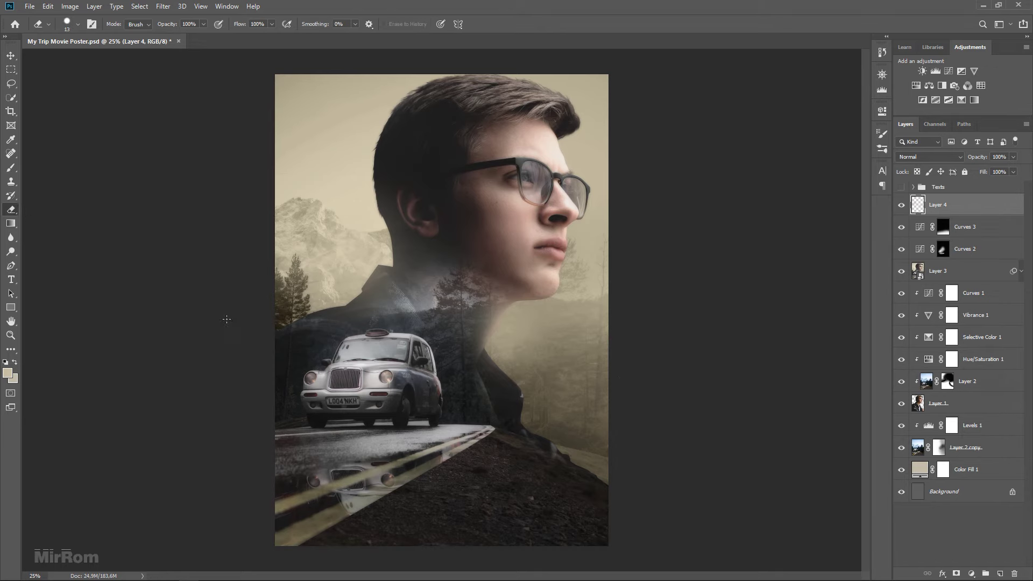
pyautogui.rightClick(398, 344)
pyautogui.click(444, 462)
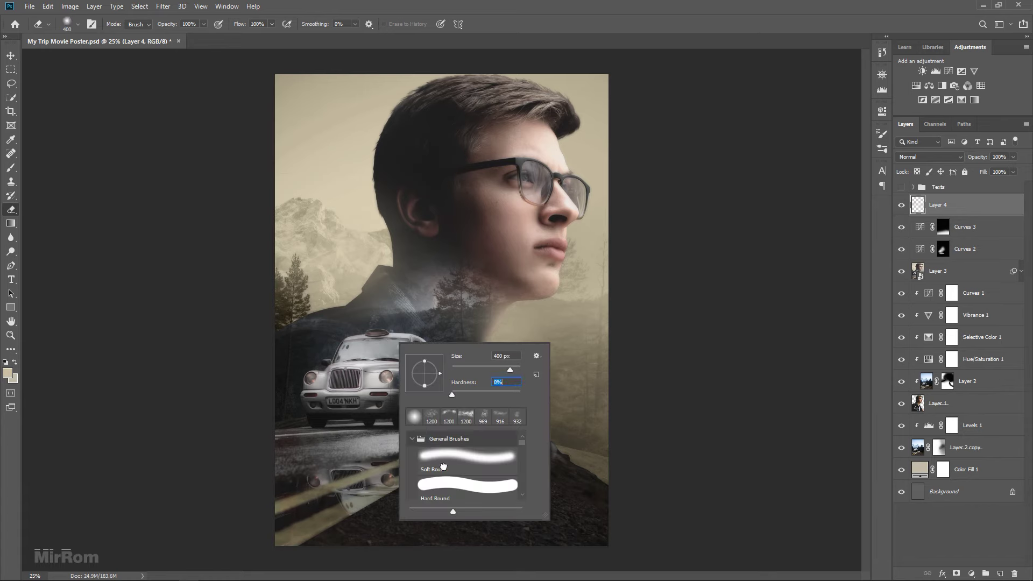
pyautogui.click(658, 431)
pyautogui.moveTo(523, 414)
pyautogui.mouseDown()
pyautogui.moveTo(491, 387)
pyautogui.moveTo(507, 396)
pyautogui.moveTo(472, 423)
pyautogui.moveTo(540, 439)
pyautogui.moveTo(511, 411)
pyautogui.moveTo(476, 413)
pyautogui.mouseUp()
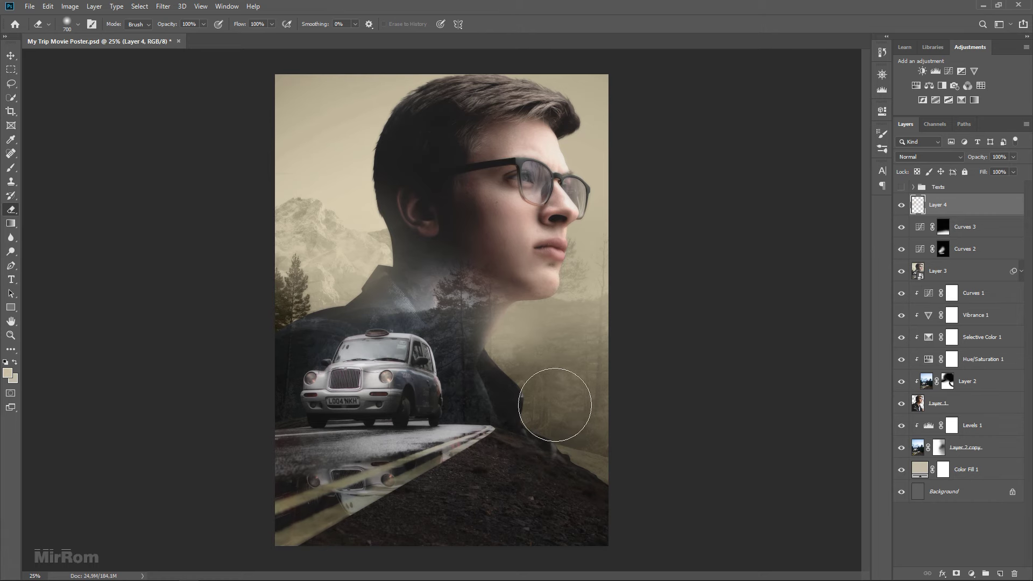
pyautogui.press('v')
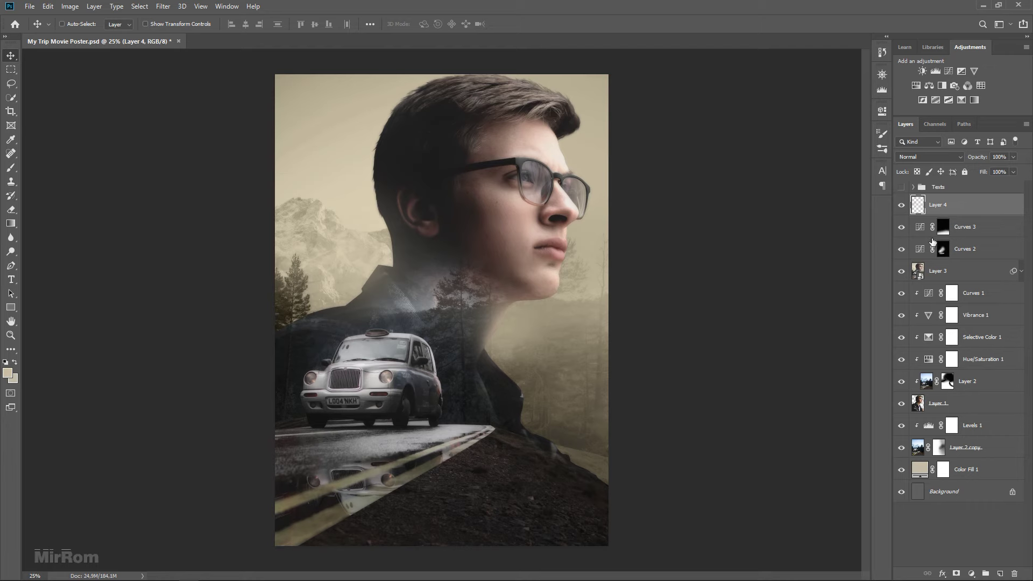
# Step: Add a Gradient Fill layer based on the LG1 gradient preset
pyautogui.click(973, 572)
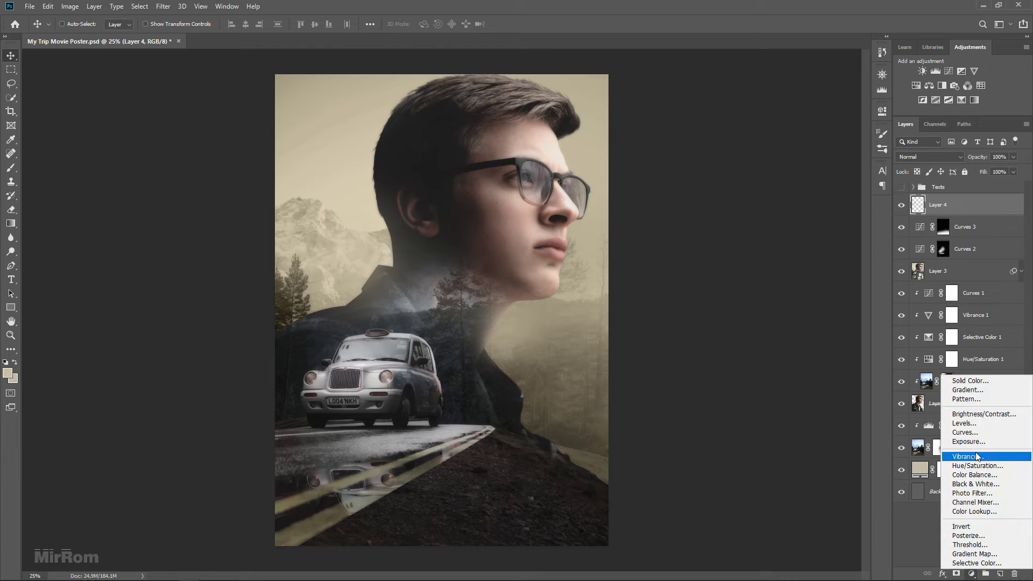
pyautogui.click(980, 392)
pyautogui.moveTo(670, 222); pyautogui.dragTo(760, 221)
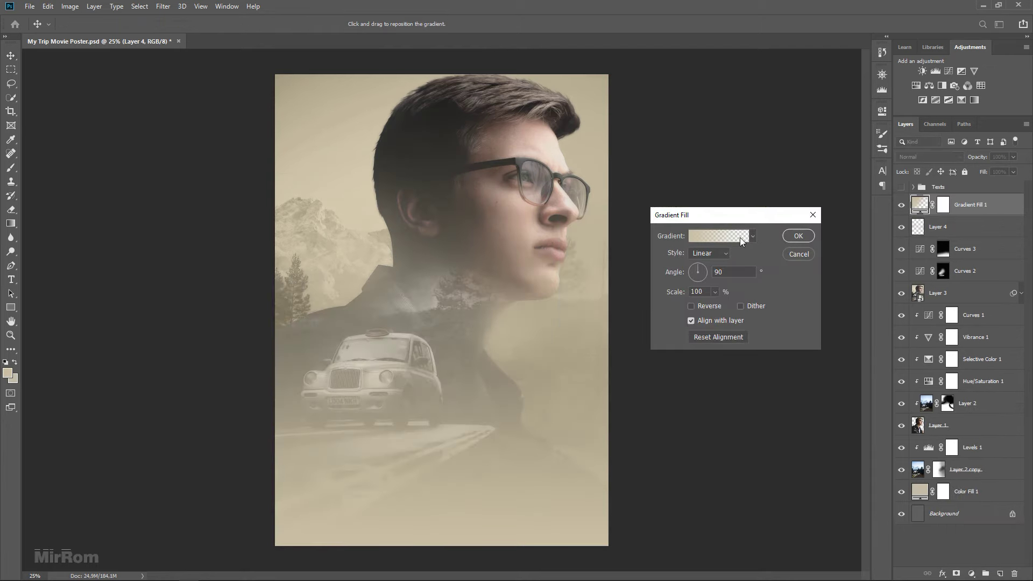
pyautogui.click(740, 237)
pyautogui.moveTo(665, 137); pyautogui.dragTo(673, 200)
pyautogui.click(635, 181)
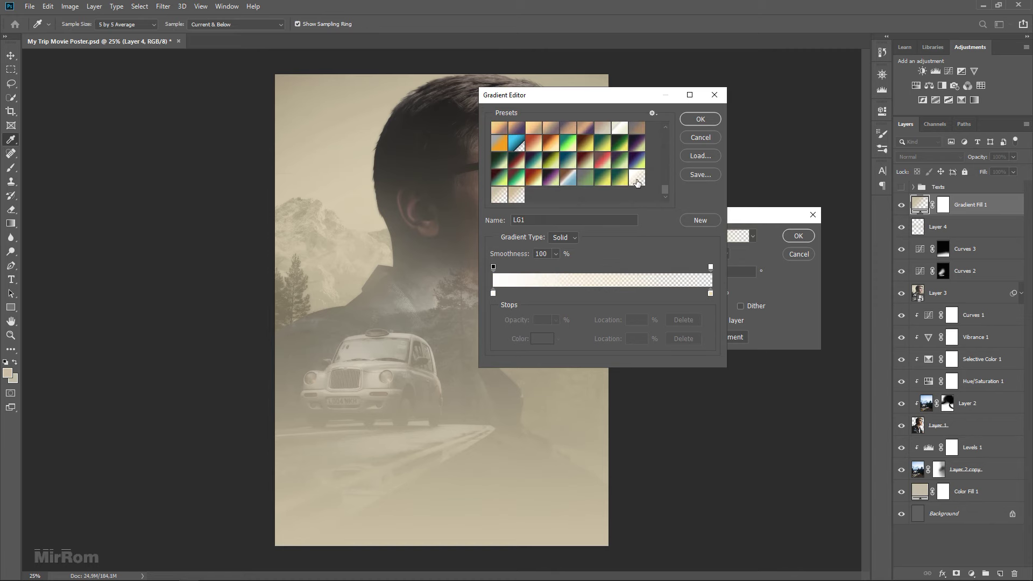
pyautogui.moveTo(537, 95); pyautogui.dragTo(735, 100)
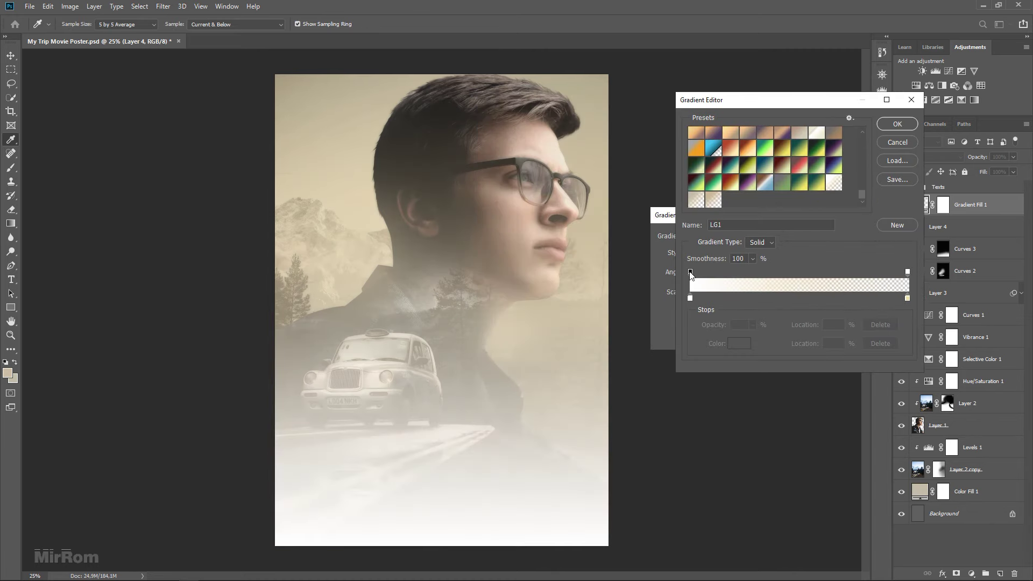
# Step: Set the gradient's colour stops to white on the left and pale yellow on the right
pyautogui.click(690, 272)
pyautogui.doubleClick(828, 325)
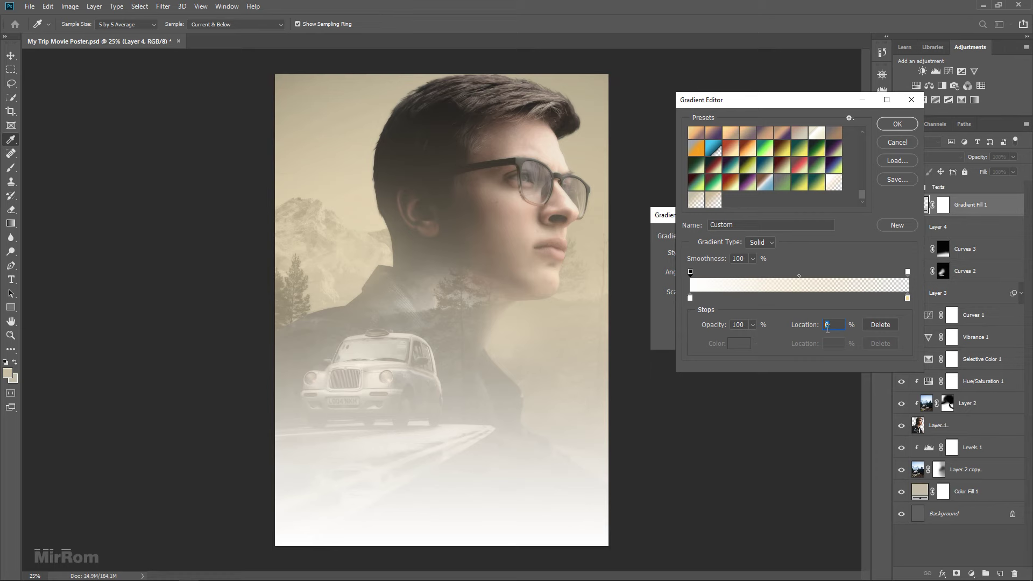
pyautogui.click(690, 298)
pyautogui.click(738, 343)
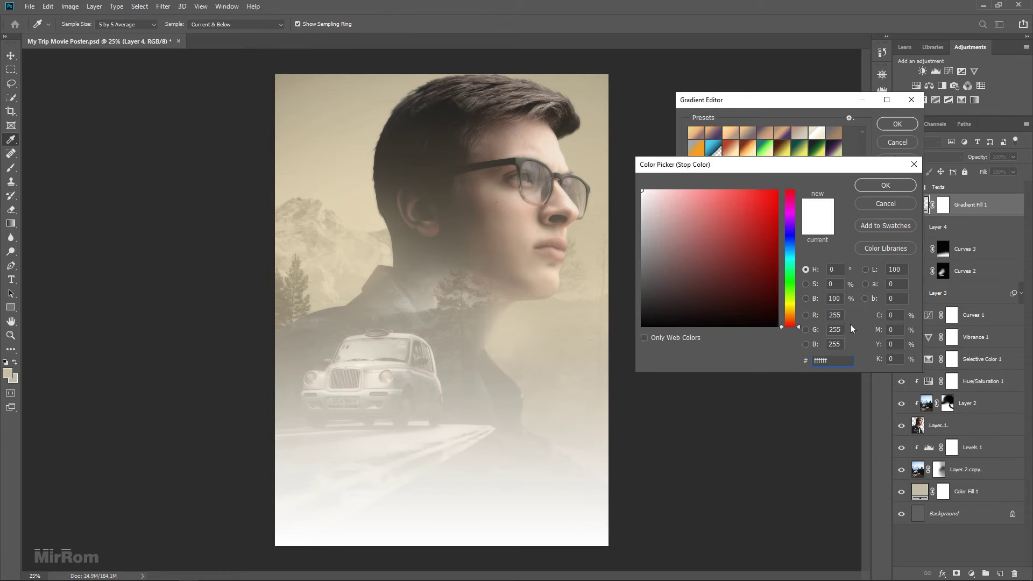
pyautogui.click(885, 185)
pyautogui.click(908, 272)
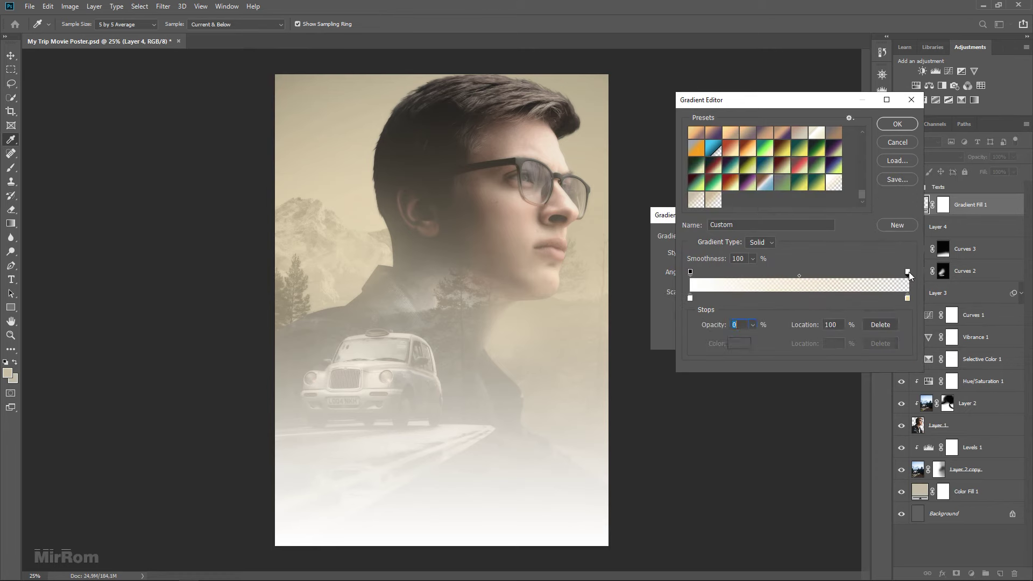
pyautogui.click(907, 299)
pyautogui.click(738, 343)
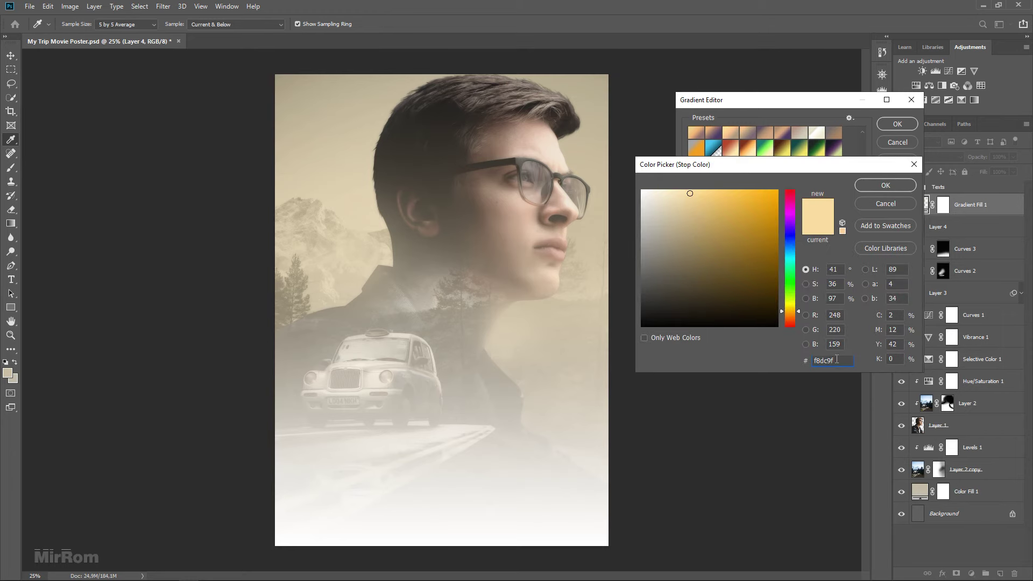
pyautogui.click(867, 189)
pyautogui.press('Return')
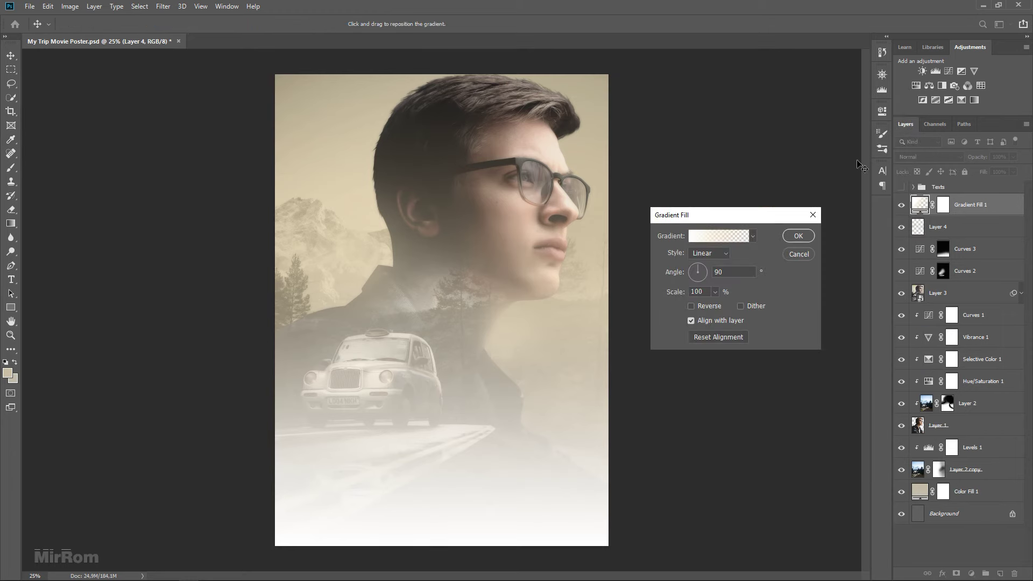
# Step: Make the gradient a radial glow at 128% scale
pyautogui.click(721, 254)
pyautogui.click(718, 271)
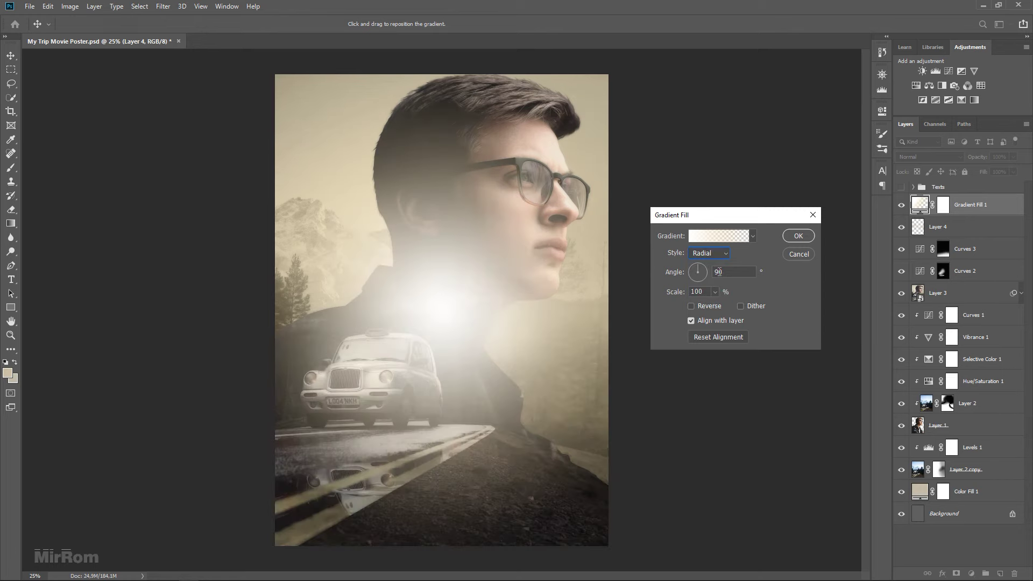
pyautogui.click(715, 292)
pyautogui.moveTo(683, 292); pyautogui.dragTo(680, 292)
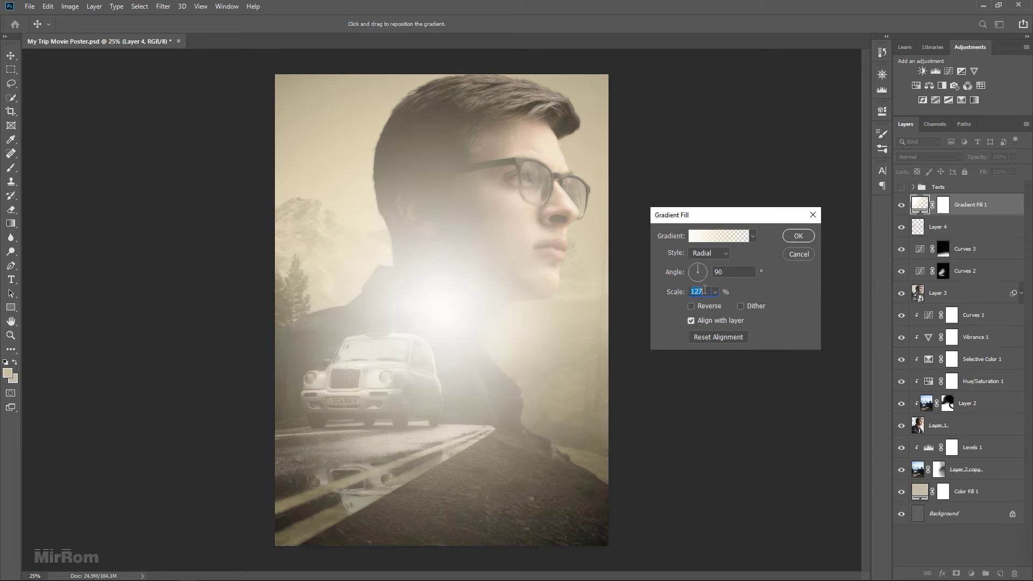
pyautogui.write('128')
pyautogui.click(794, 235)
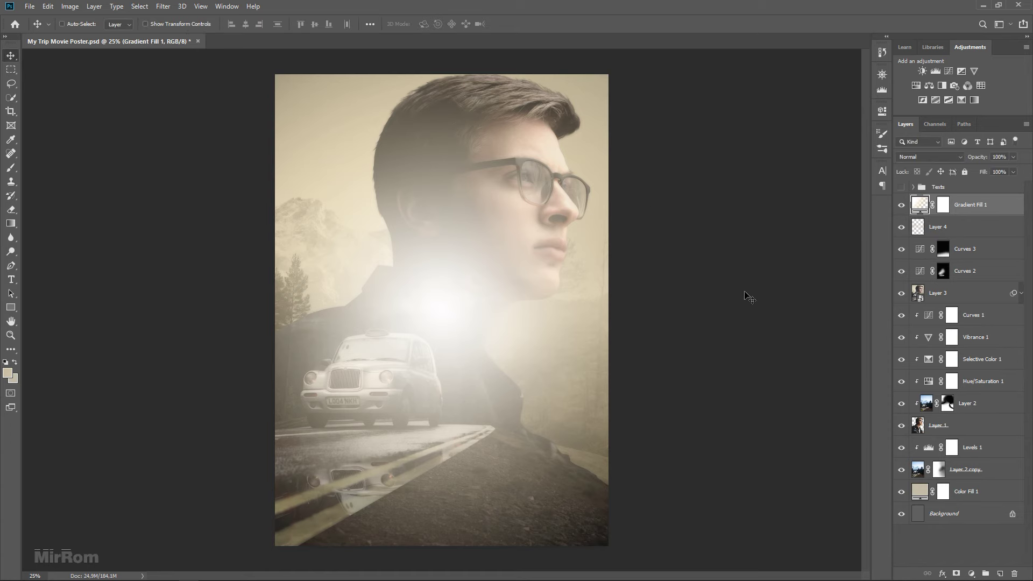
# Step: Reposition the glow up and to the right of the poster
pyautogui.doubleClick(920, 205)
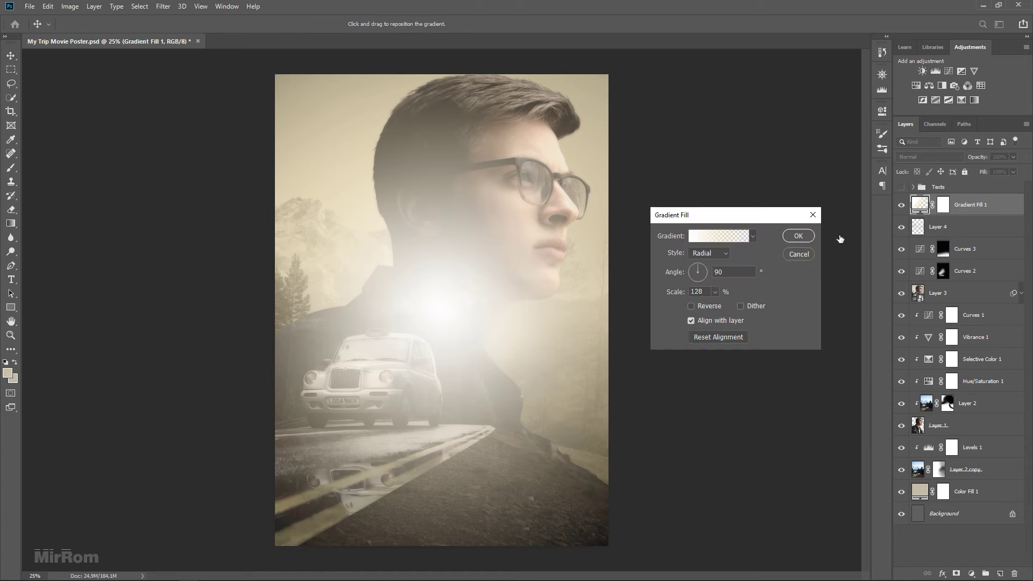
pyautogui.moveTo(492, 328); pyautogui.dragTo(643, 184)
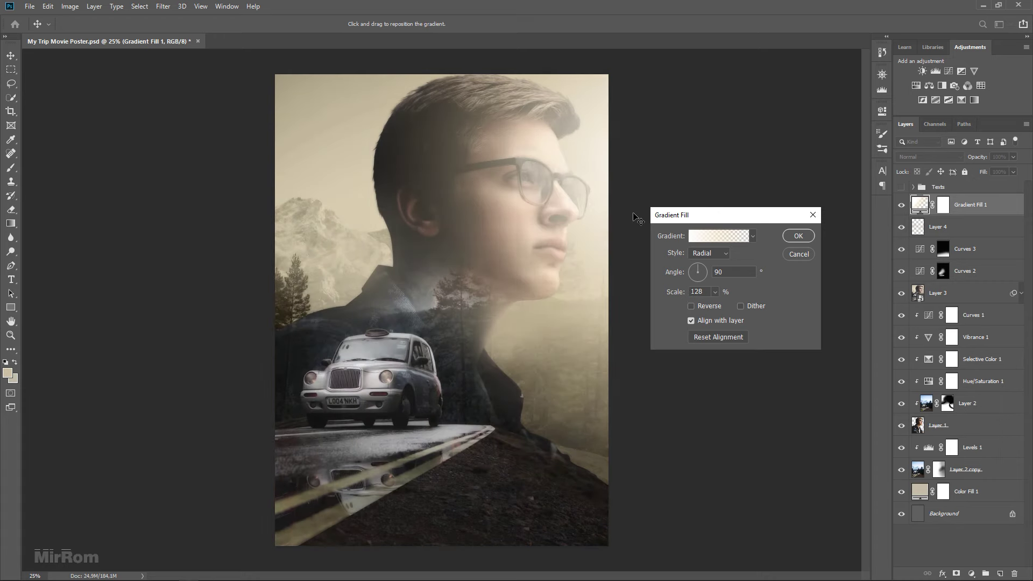
pyautogui.moveTo(640, 217)
pyautogui.mouseDown()
pyautogui.moveTo(652, 196)
pyautogui.moveTo(643, 185)
pyautogui.mouseUp()
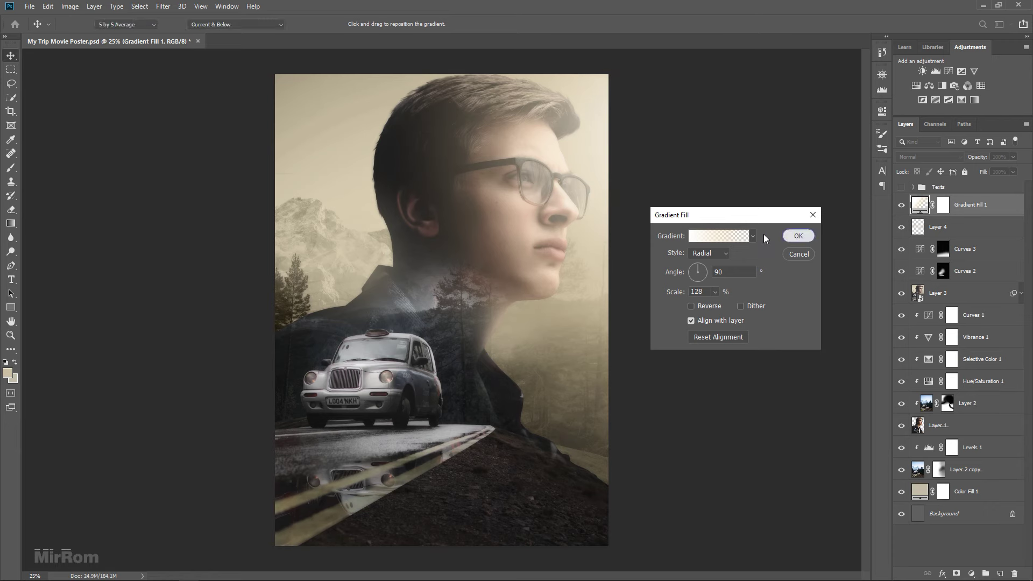
pyautogui.click(797, 236)
pyautogui.click(943, 206)
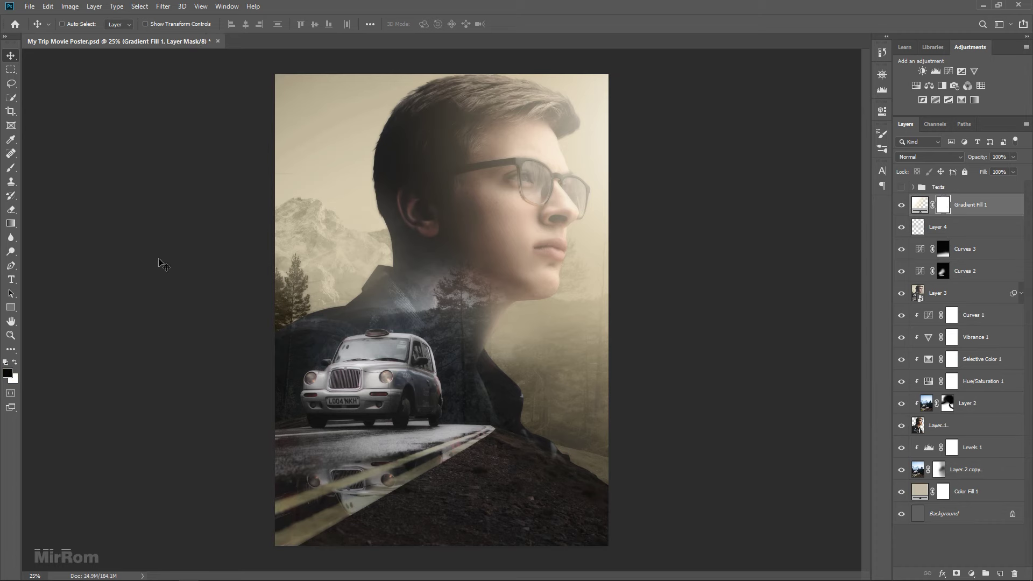
# Step: Draw horizontal gradients on the glow's mask to fade it across the face and neck
pyautogui.click(11, 223)
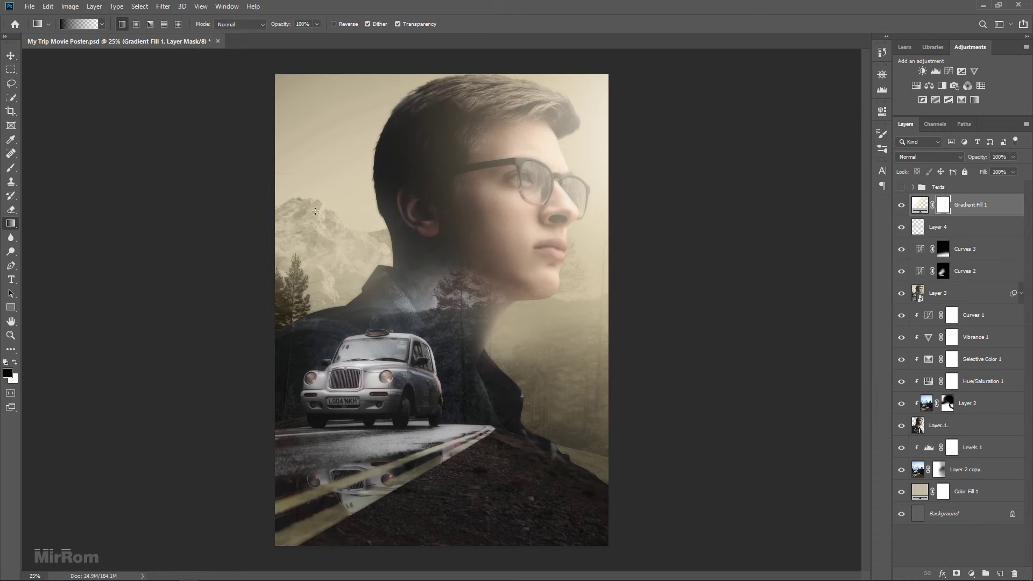
pyautogui.moveTo(316, 211); pyautogui.dragTo(484, 211)
pyautogui.moveTo(278, 234); pyautogui.dragTo(551, 256)
pyautogui.moveTo(281, 251); pyautogui.dragTo(497, 251)
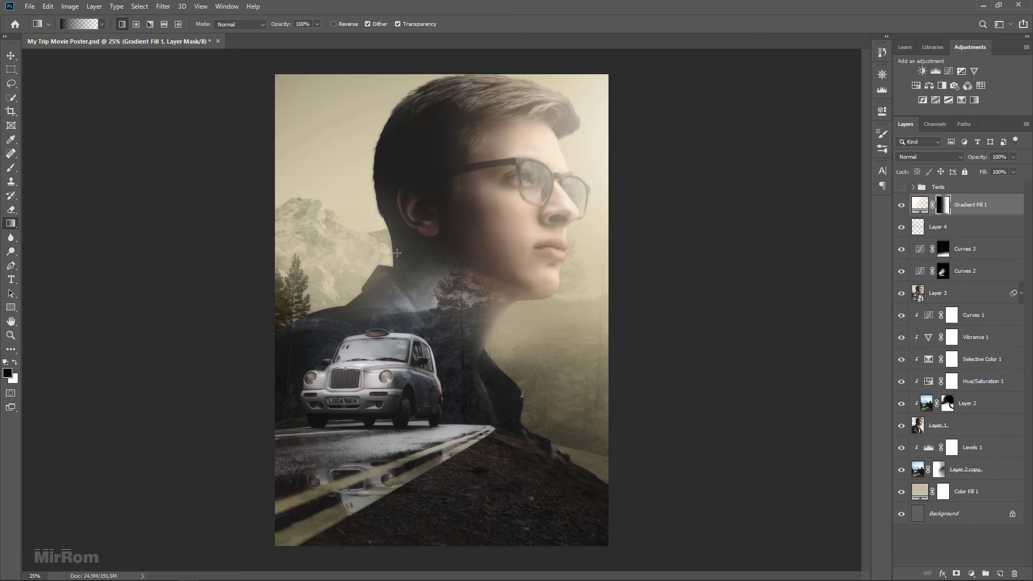
pyautogui.moveTo(397, 252); pyautogui.dragTo(557, 272)
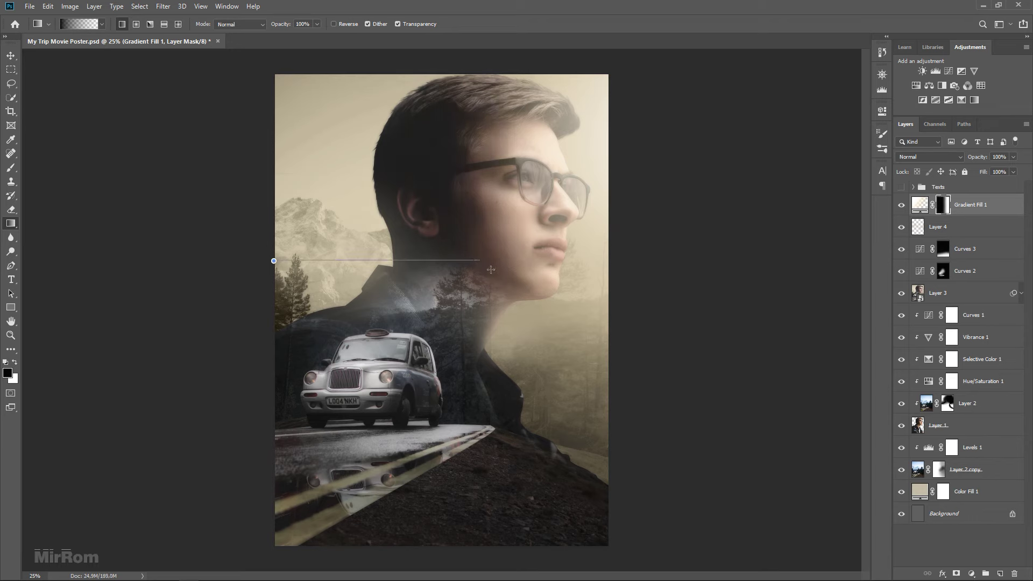
pyautogui.moveTo(300, 261); pyautogui.dragTo(509, 261)
# Step: Lower the Gradient Fill 1 layer opacity to 62%
pyautogui.press('v')
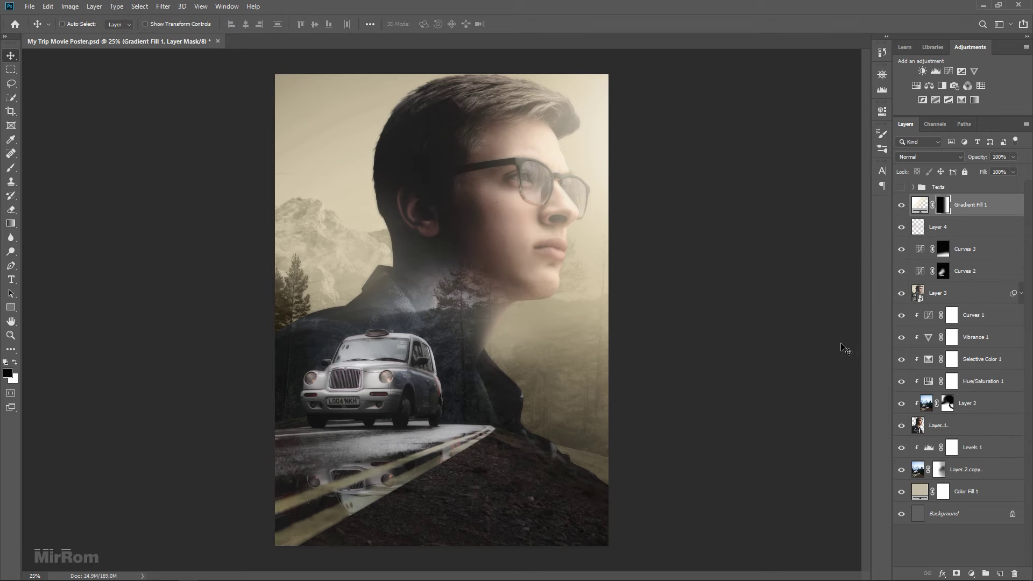
pyautogui.click(1014, 171)
pyautogui.moveTo(1005, 169); pyautogui.dragTo(996, 171)
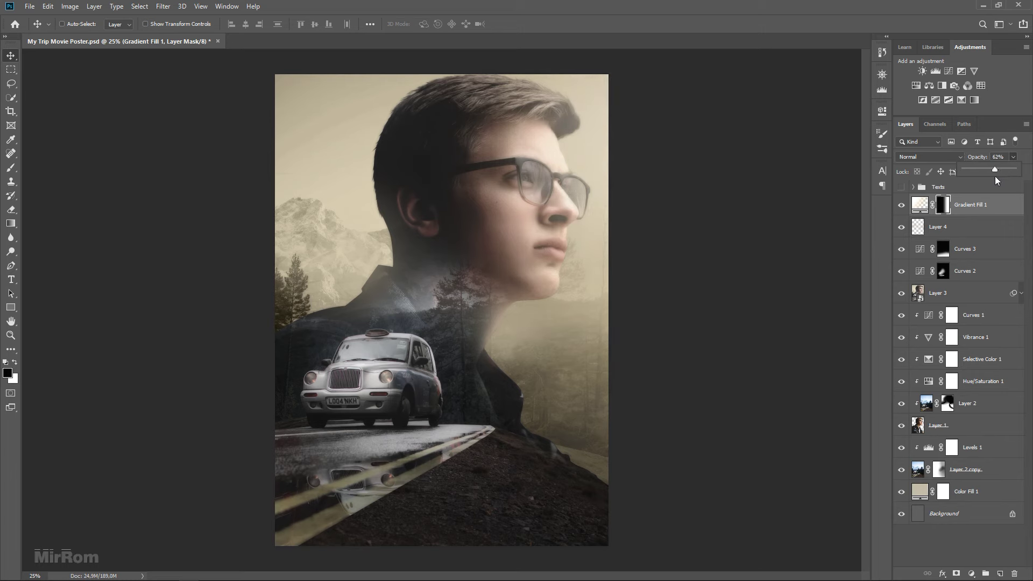
pyautogui.click(921, 205)
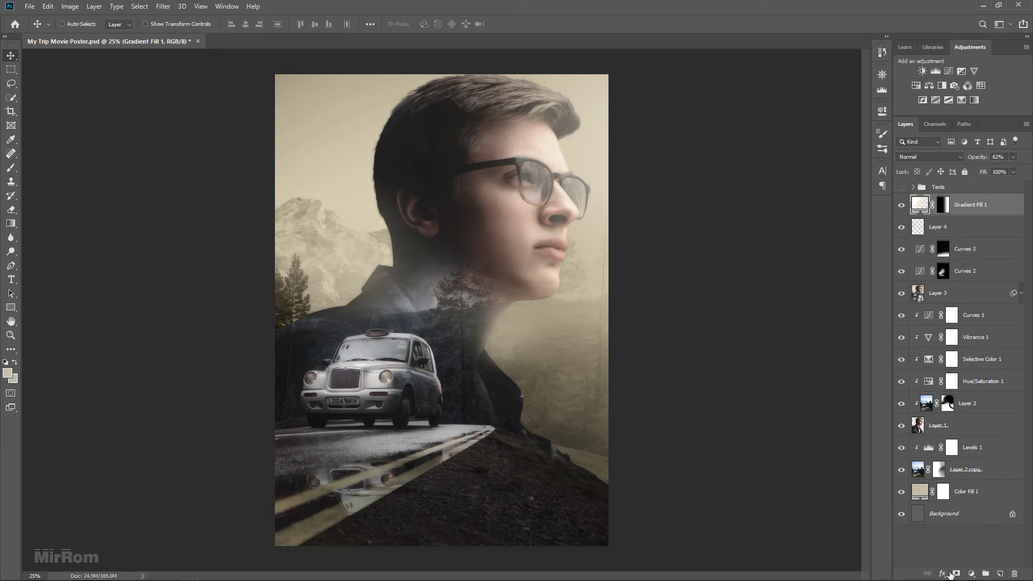
# Step: Add a new Gradient Fill layer using the Color to Transparent preset
pyautogui.click(971, 573)
pyautogui.click(967, 391)
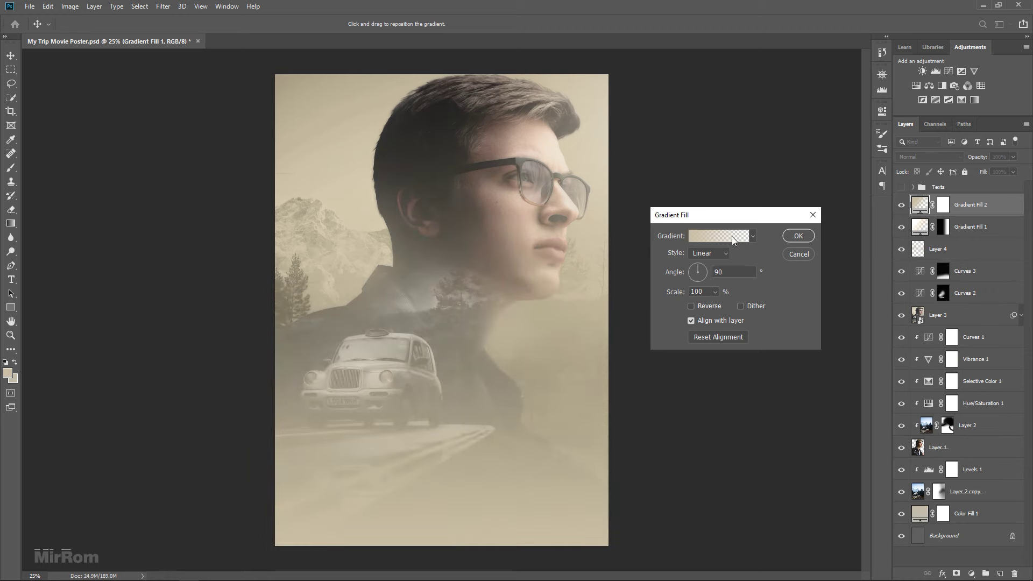
pyautogui.click(732, 237)
pyautogui.scroll(-5, 865, 178)
pyautogui.scroll(-5, 864, 192)
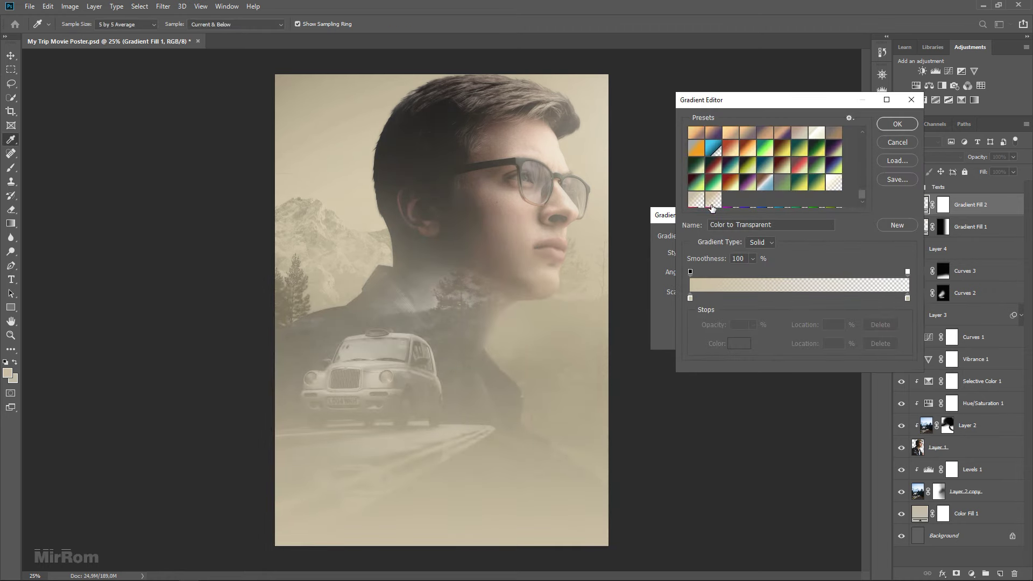
pyautogui.click(696, 202)
# Step: Set the gradient stops to beige c4bca7 and cream f8dc9f
pyautogui.click(690, 272)
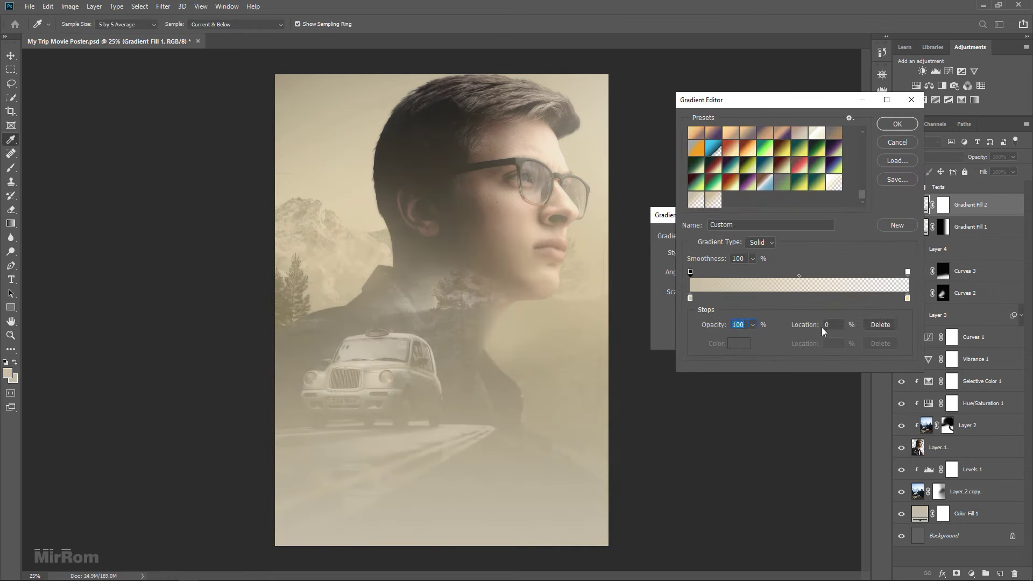
pyautogui.click(690, 298)
pyautogui.click(739, 343)
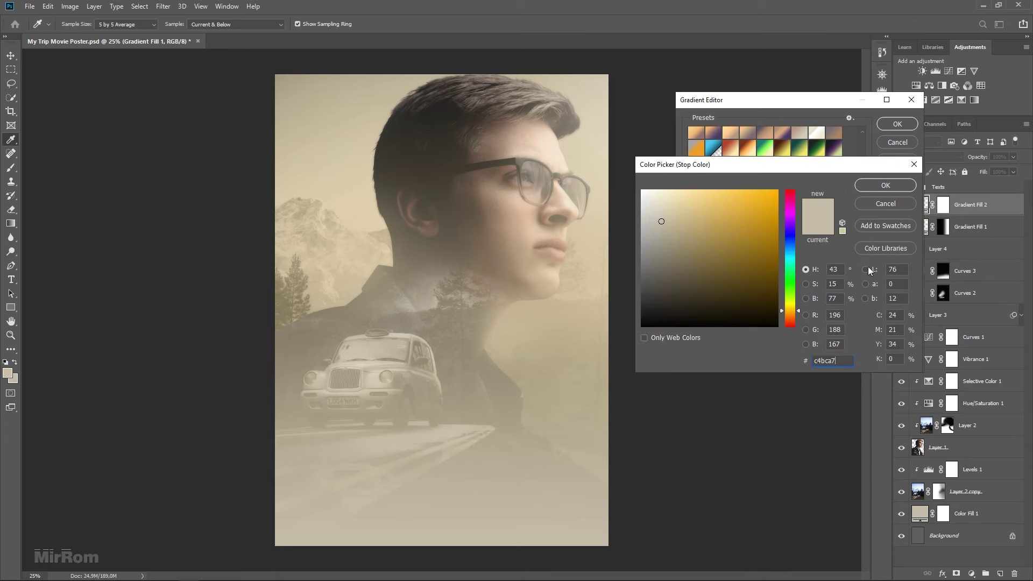
pyautogui.click(886, 185)
pyautogui.click(909, 299)
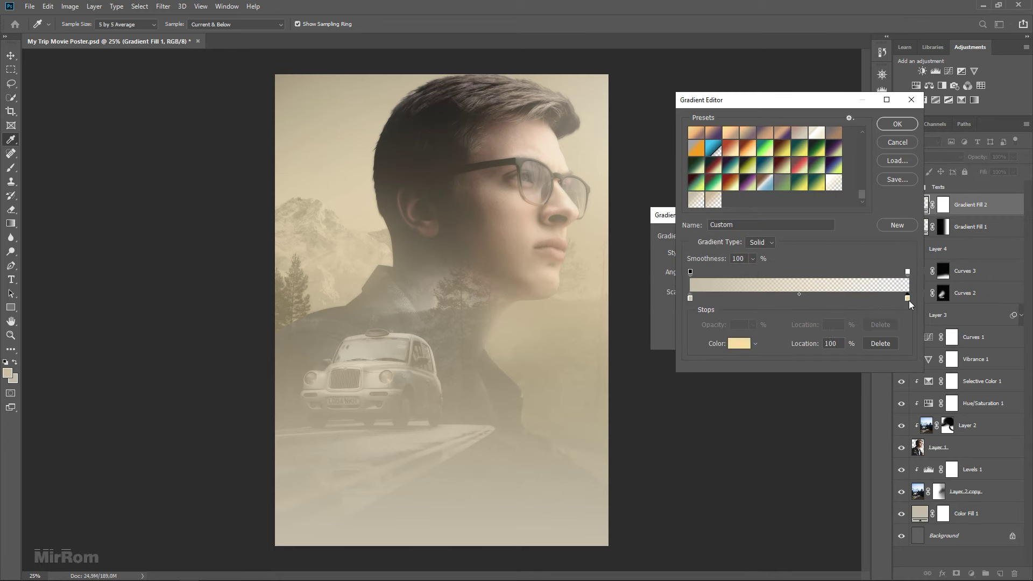
pyautogui.click(739, 343)
pyautogui.click(840, 359)
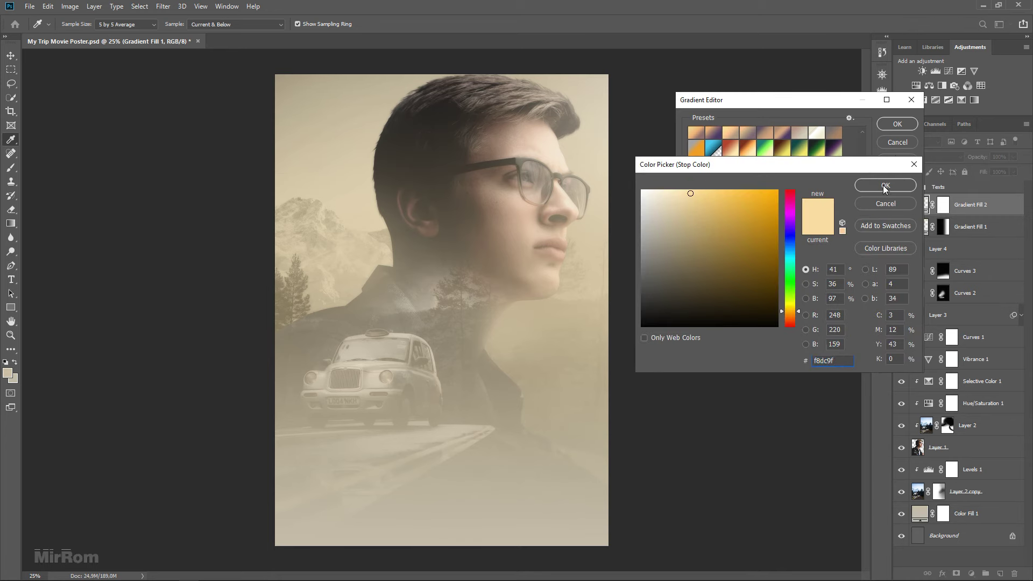
pyautogui.click(885, 186)
pyautogui.click(898, 124)
# Step: Make the gradient radial and reversed at 122% scale
pyautogui.click(709, 252)
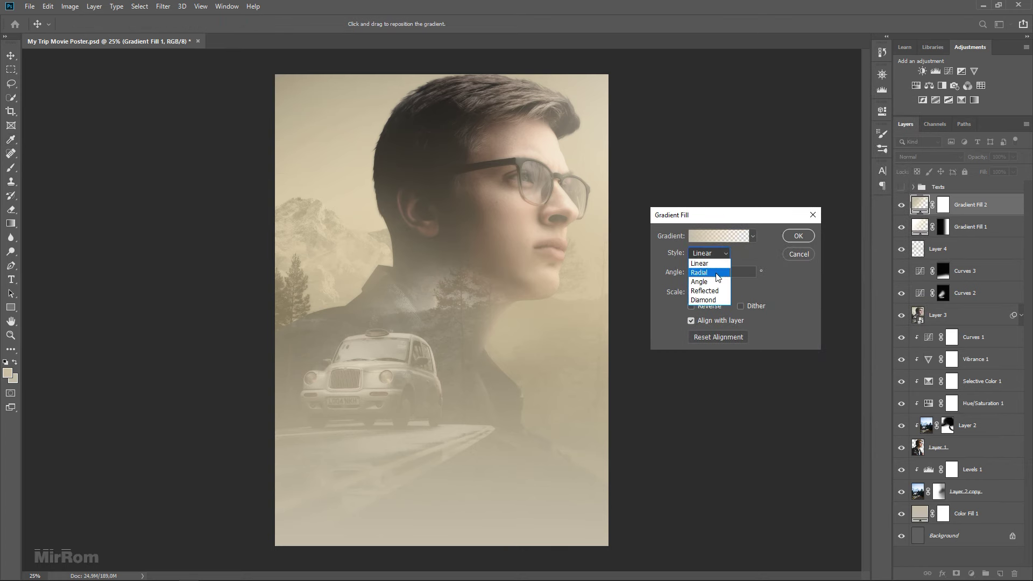
pyautogui.click(717, 273)
pyautogui.click(701, 307)
pyautogui.moveTo(715, 291); pyautogui.dragTo(750, 305)
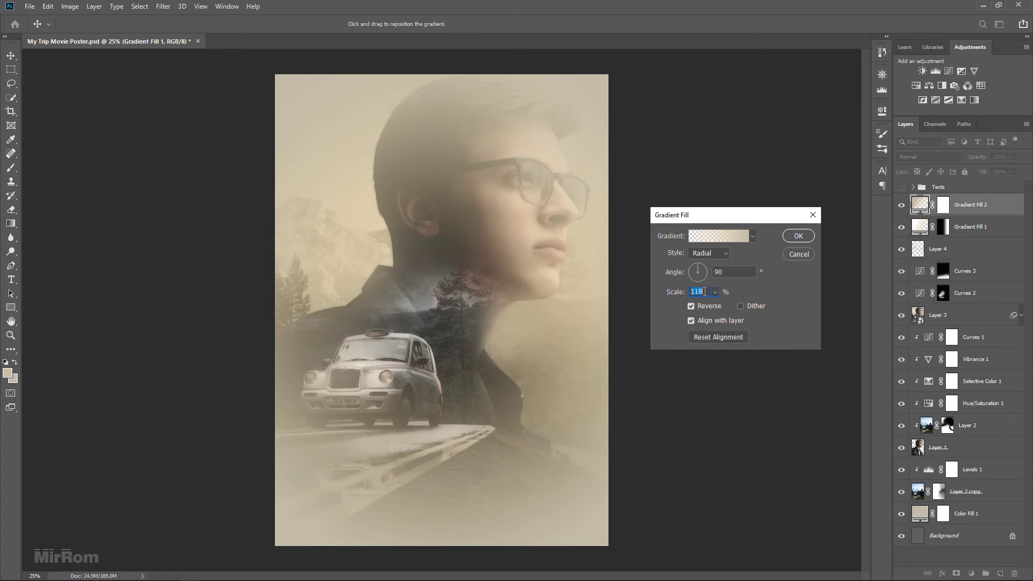
pyautogui.press('Up')
pyautogui.press('Up')
pyautogui.press('Up')
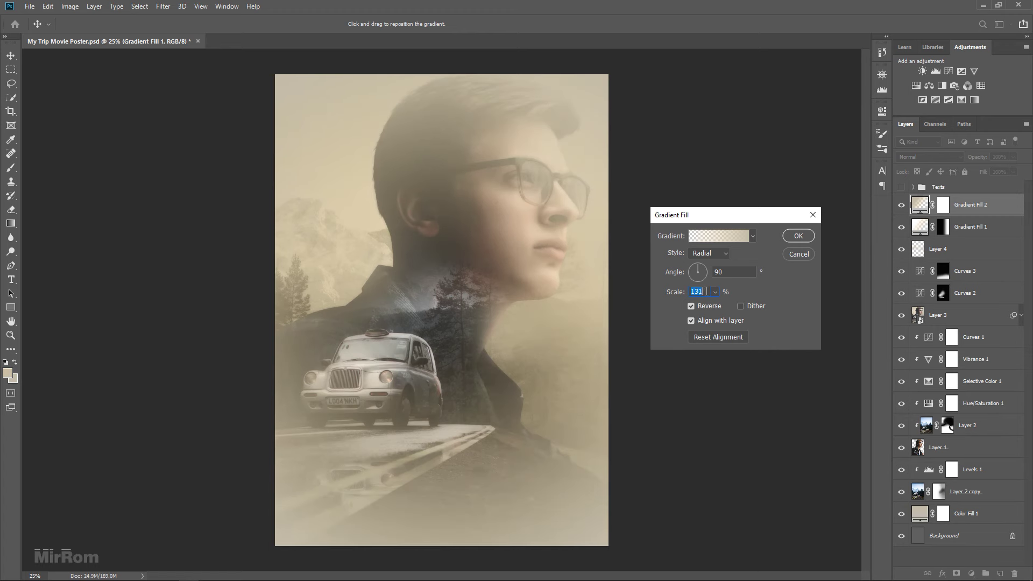
pyautogui.write('12')
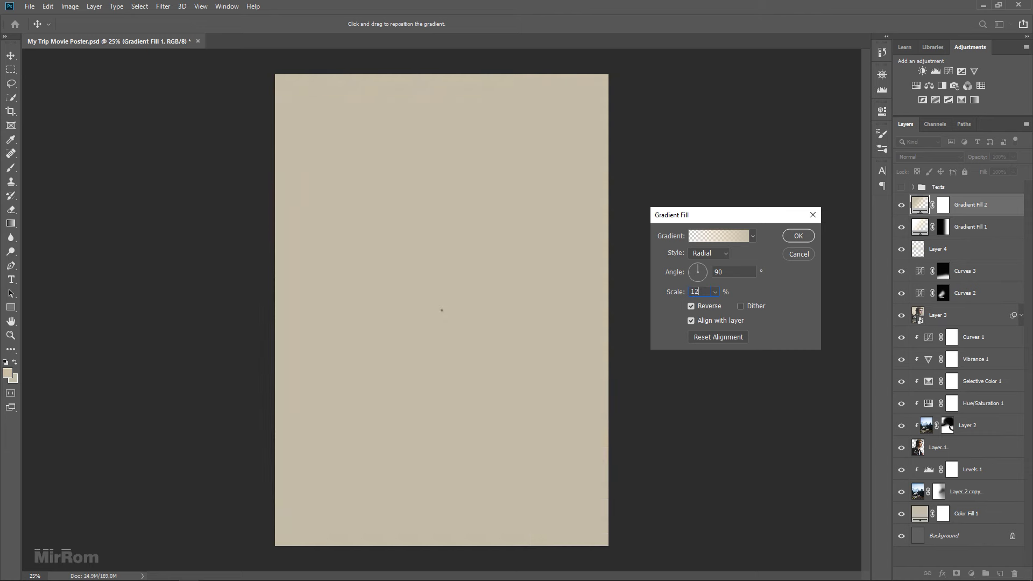
pyautogui.write('2')
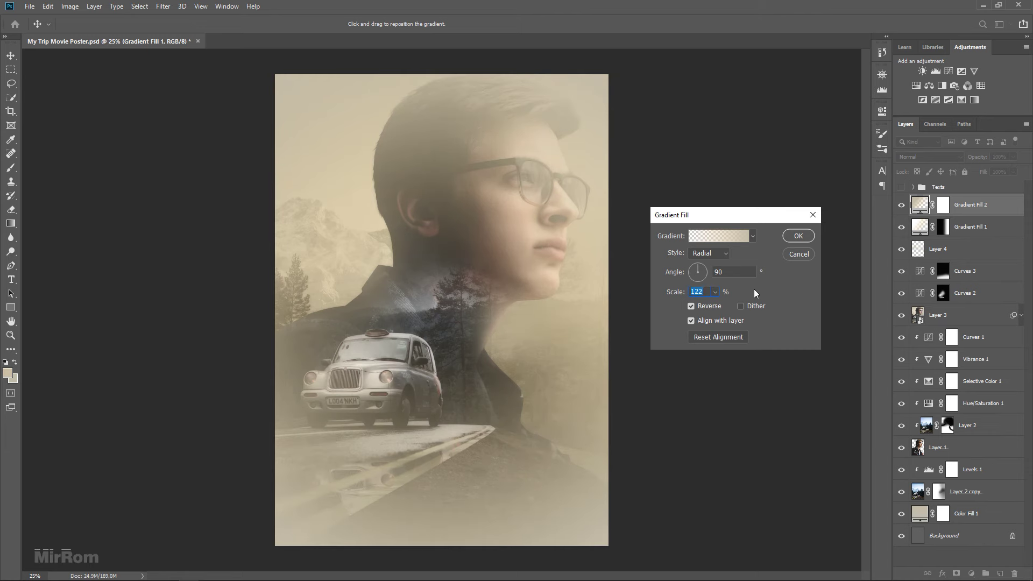
pyautogui.click(804, 238)
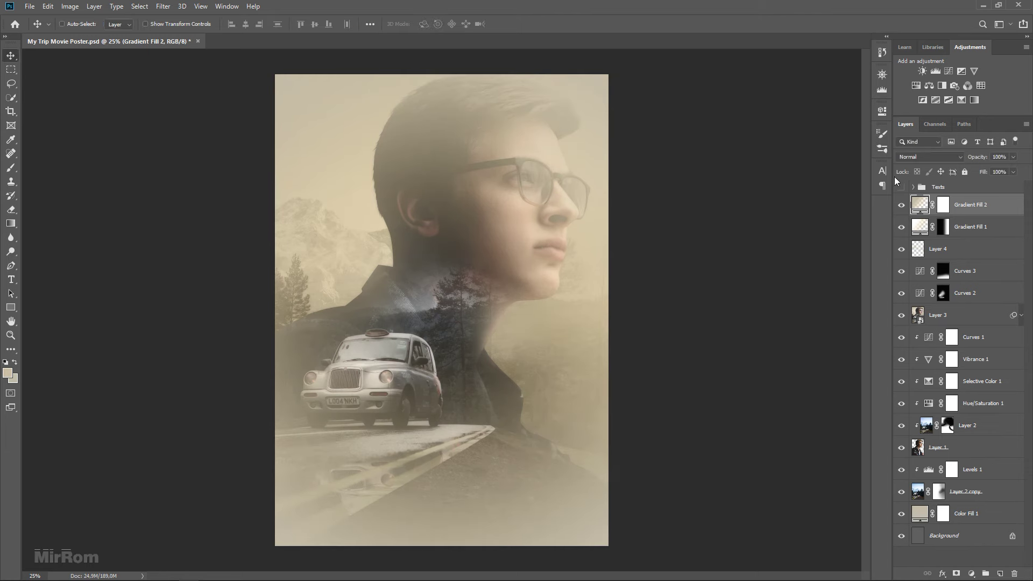
# Step: Blend the gradient layer in Linear Burn at 48% opacity and compare its effect
pyautogui.click(909, 157)
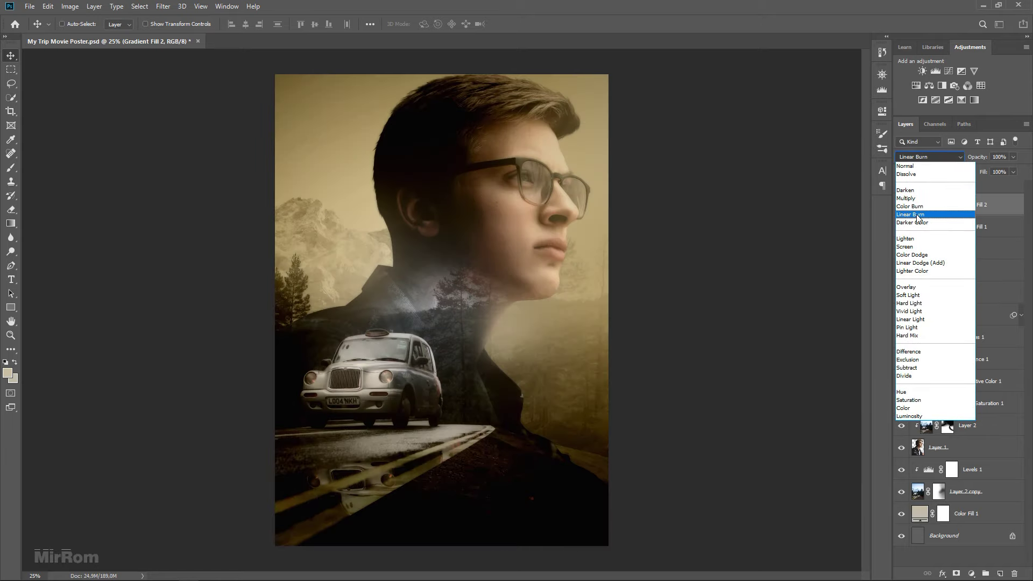
pyautogui.click(919, 214)
pyautogui.click(1012, 157)
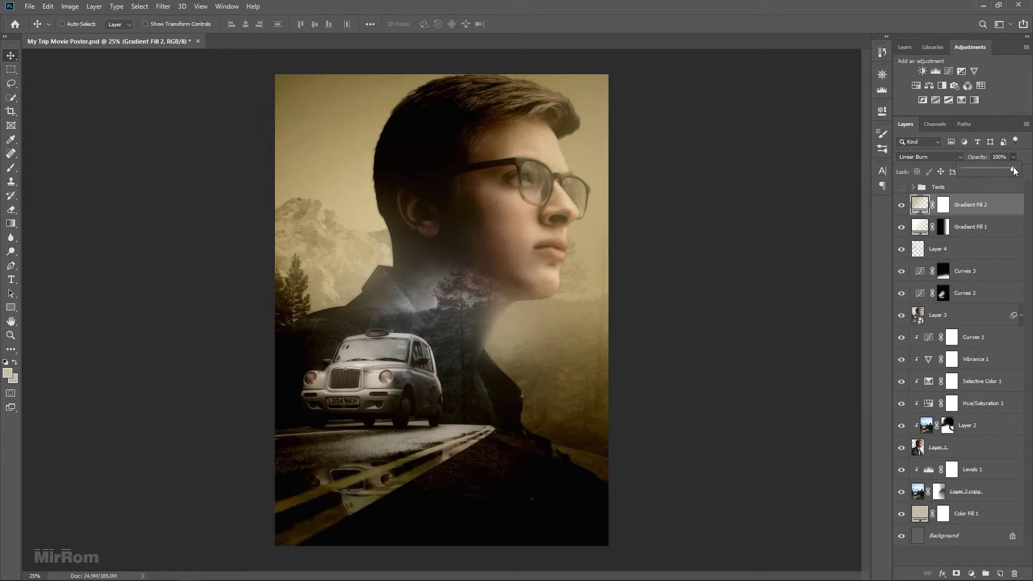
pyautogui.moveTo(1015, 168); pyautogui.dragTo(990, 169)
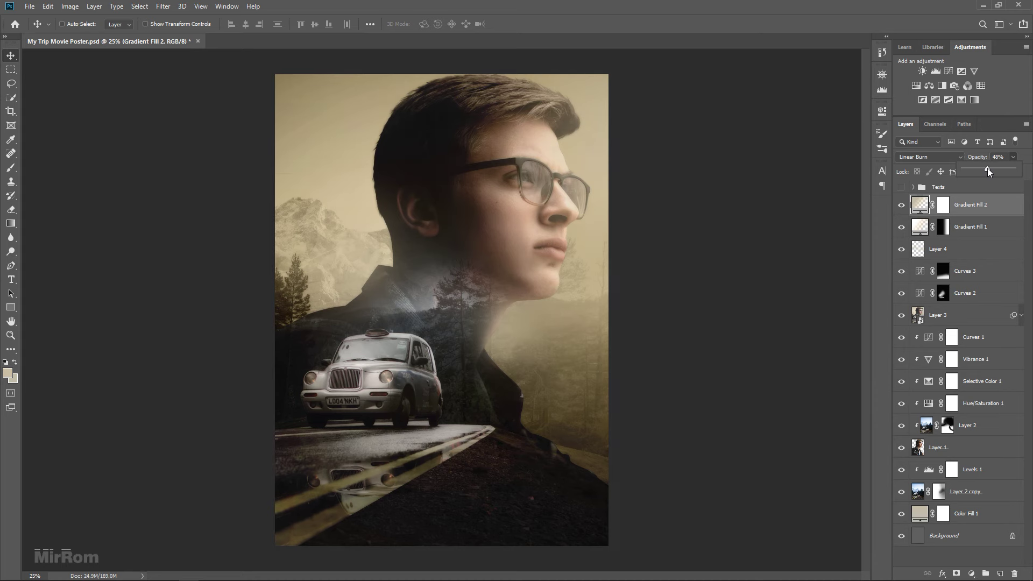
pyautogui.click(901, 205)
# Step: Add a Color Lookup layer with the FallColors.look grade at 36% opacity
pyautogui.click(881, 111)
pyautogui.click(831, 144)
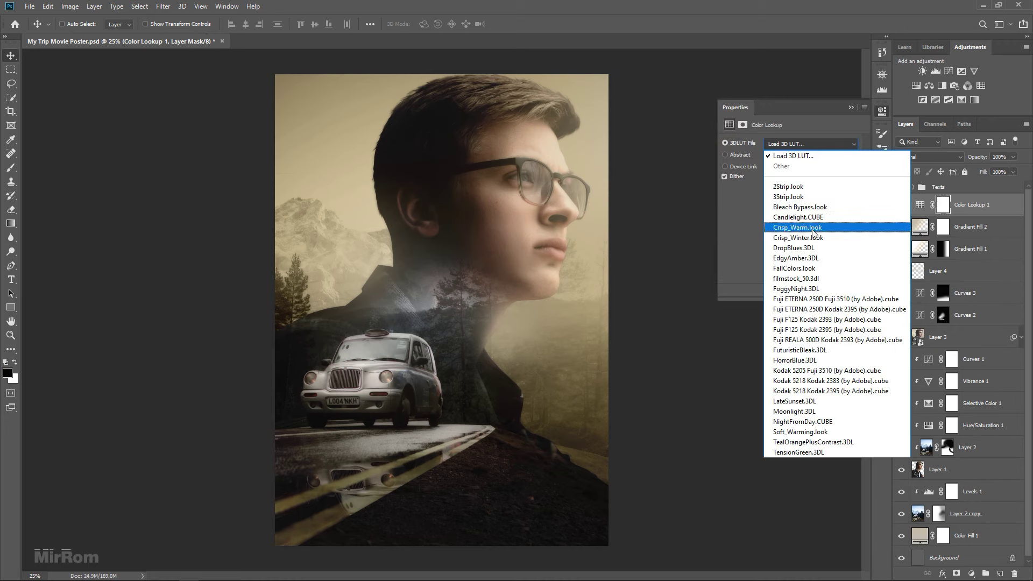
pyautogui.click(836, 269)
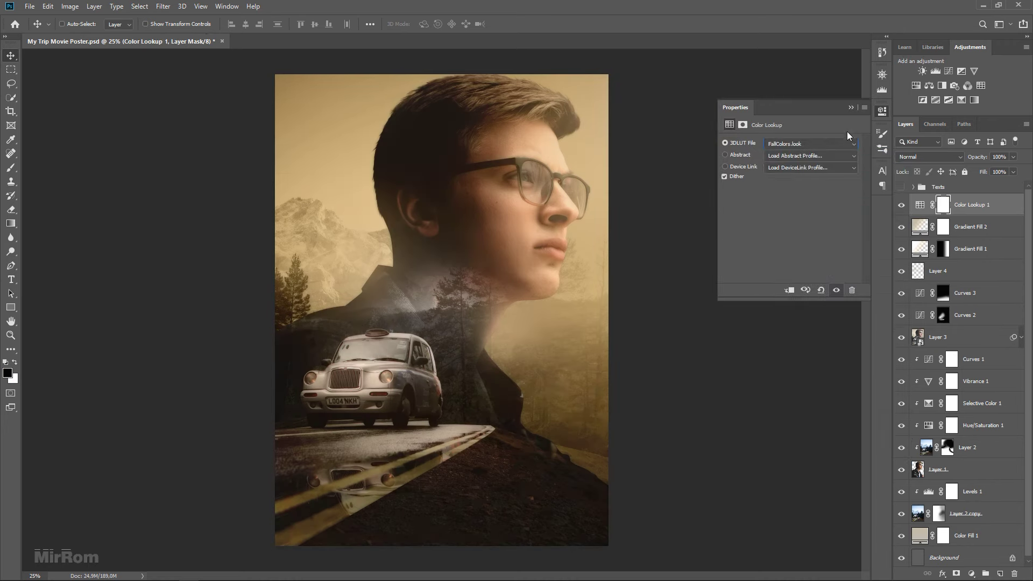
pyautogui.click(851, 107)
pyautogui.click(1013, 156)
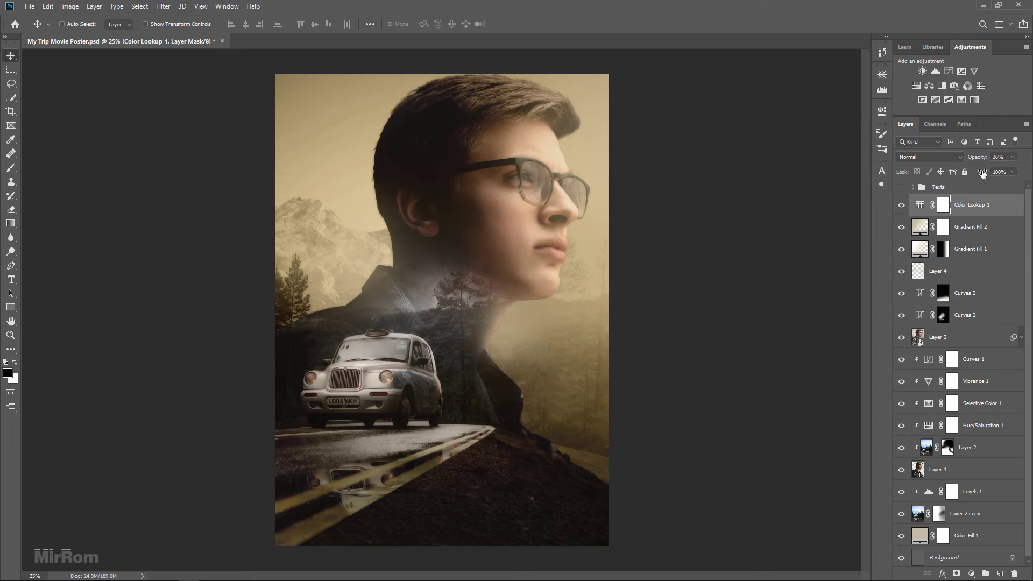
# Step: Add a second Color Lookup layer using DropBlues.3DL
pyautogui.click(981, 86)
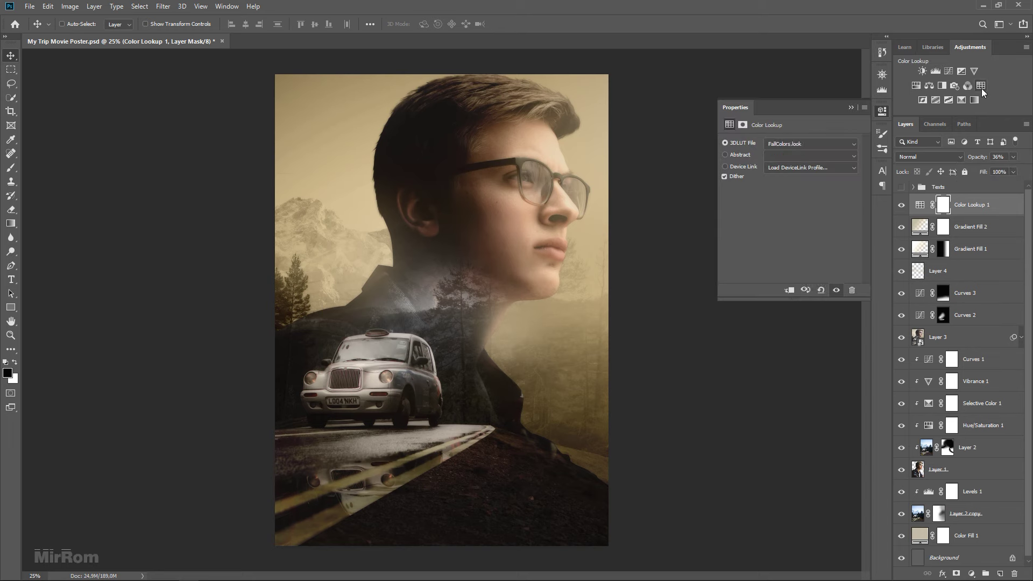
pyautogui.click(837, 144)
pyautogui.click(828, 249)
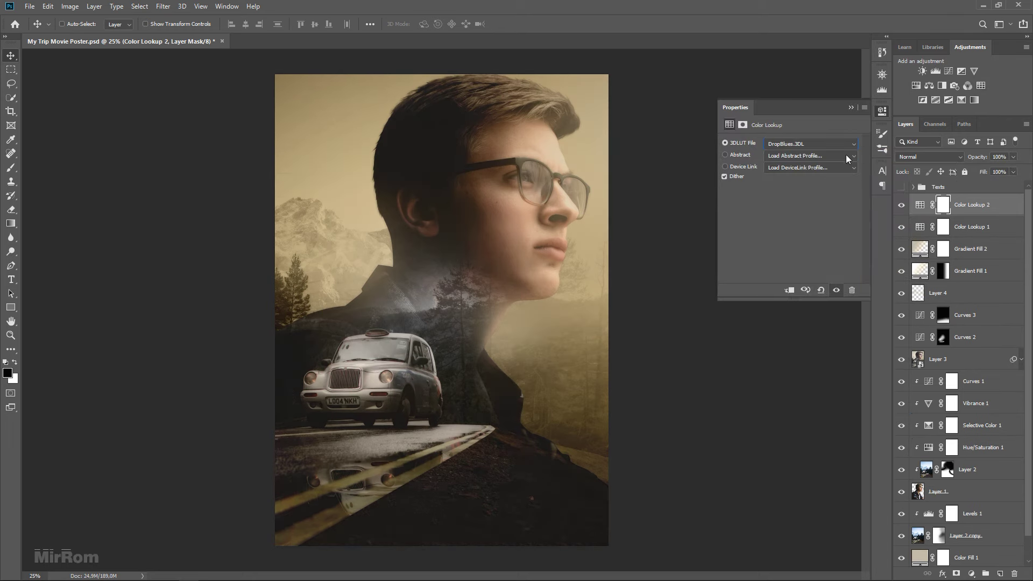
pyautogui.click(851, 108)
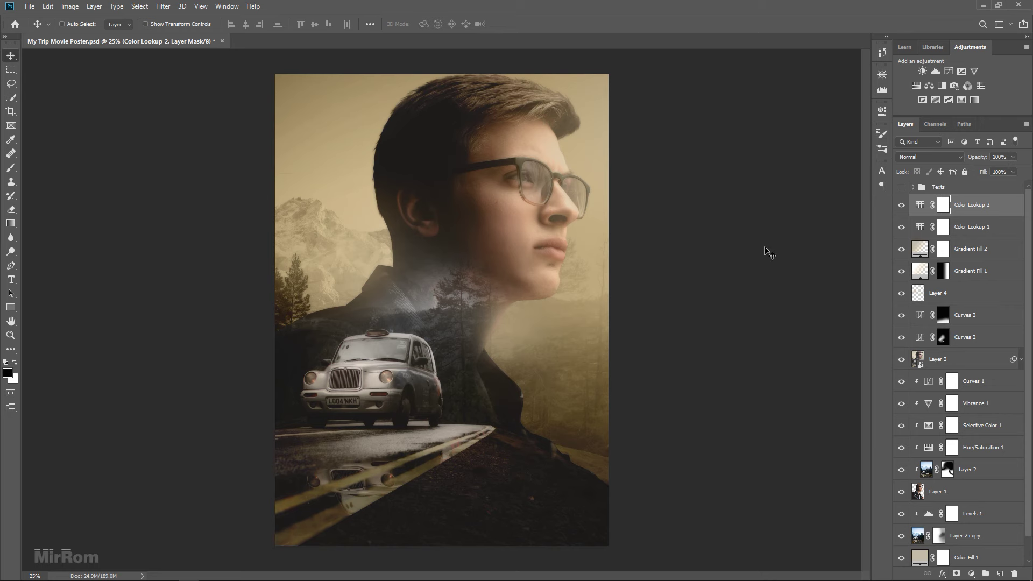
# Step: Add a third Gradient Fill layer from a preset near the bottom of the list
pyautogui.click(972, 574)
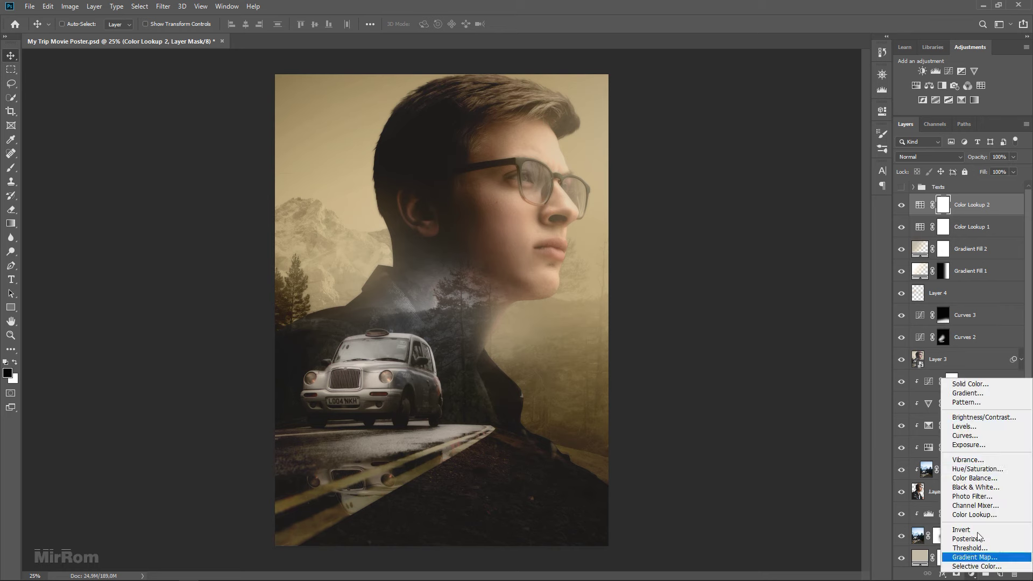
pyautogui.click(965, 396)
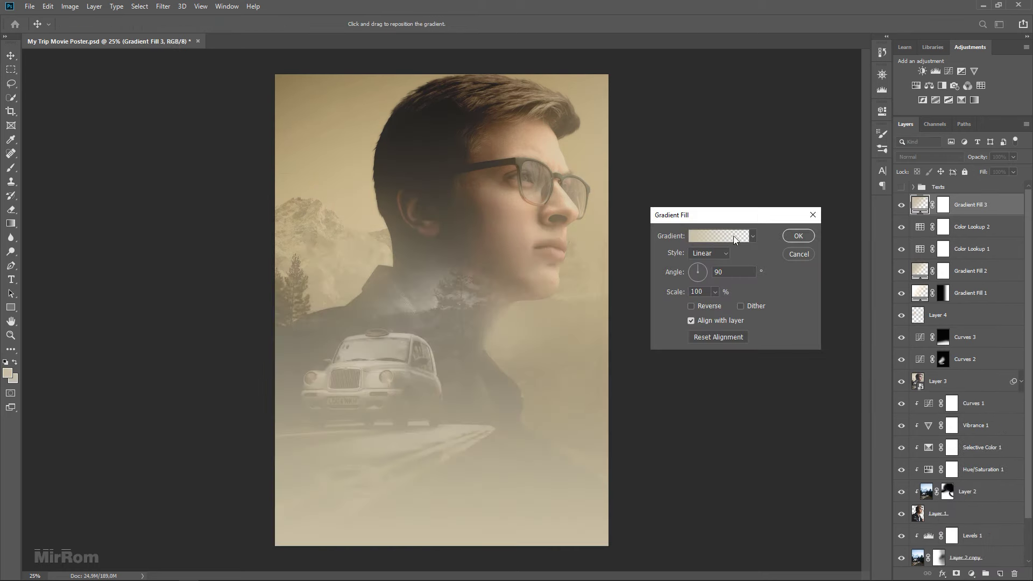
pyautogui.click(734, 235)
pyautogui.scroll(-2, 864, 157)
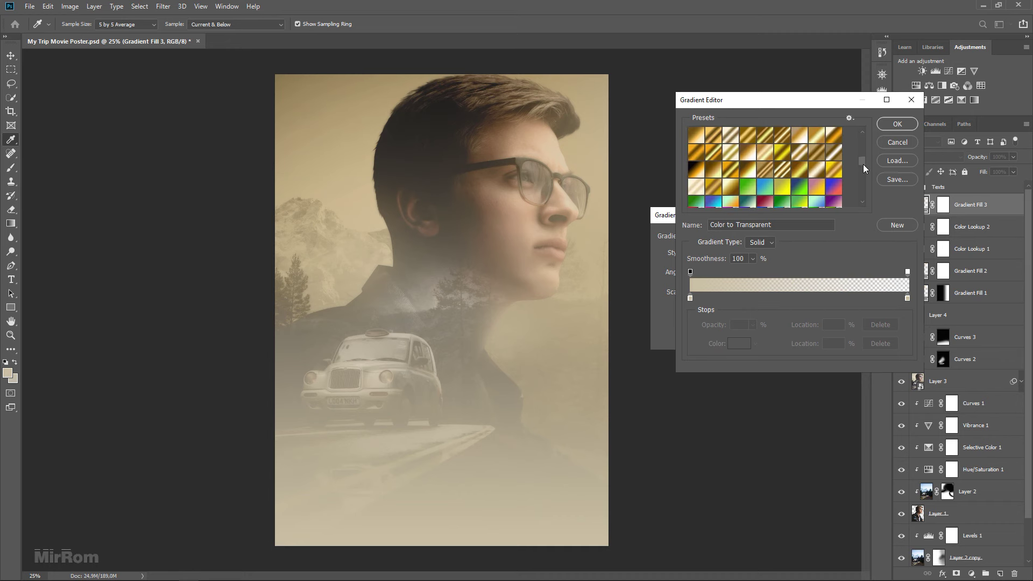
pyautogui.scroll(-2, 863, 164)
pyautogui.scroll(-2, 863, 201)
pyautogui.scroll(-2, 863, 202)
pyautogui.click(713, 204)
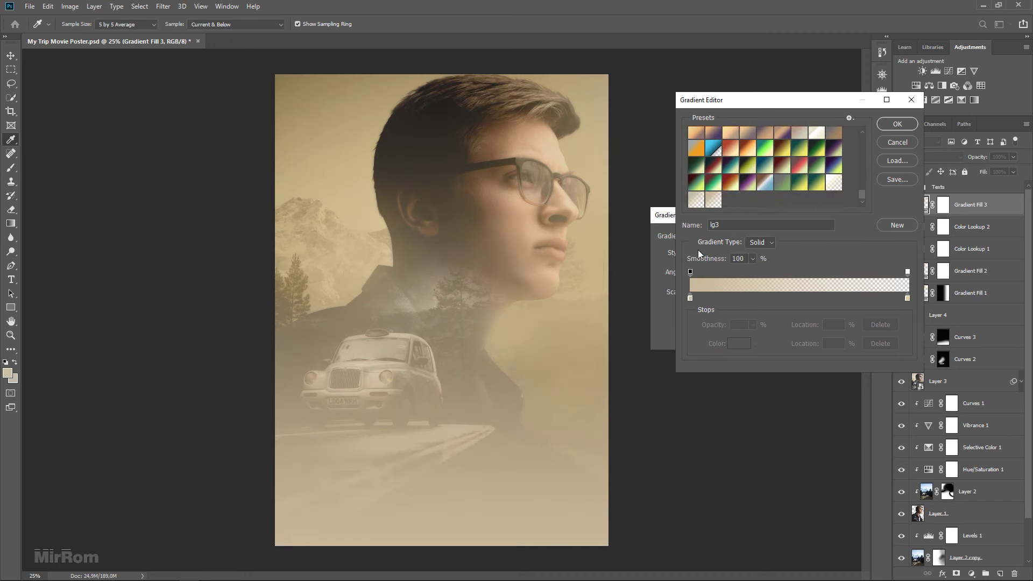
# Step: Recolour the gradient's stops for a beige-to-transparent fill
pyautogui.click(690, 298)
pyautogui.click(739, 344)
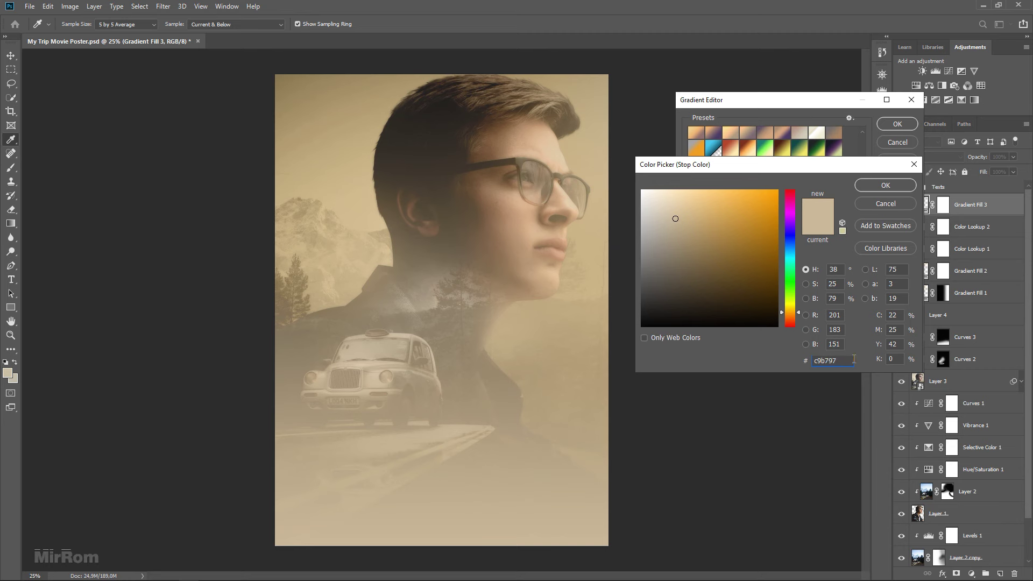
pyautogui.click(870, 186)
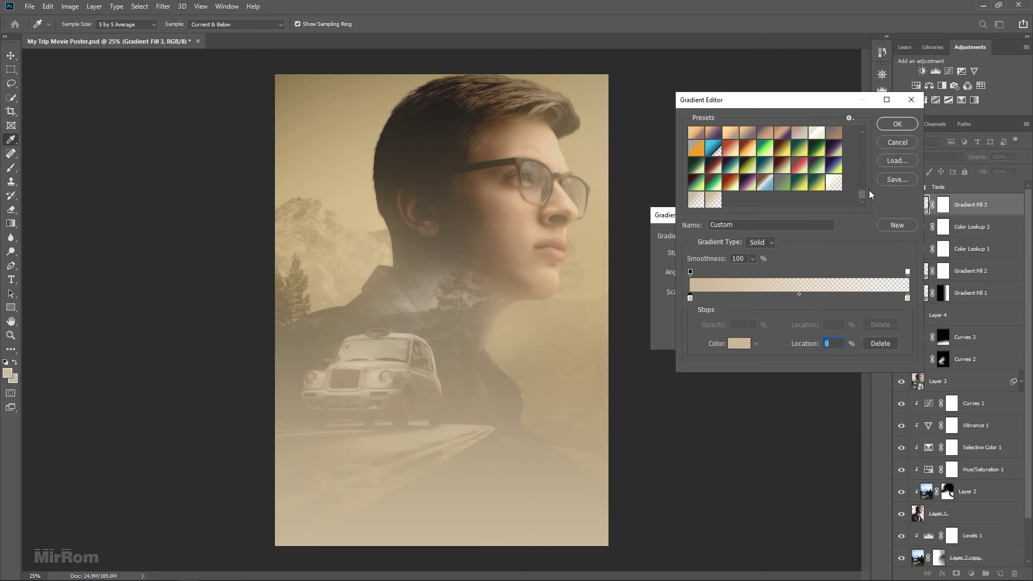
pyautogui.click(739, 343)
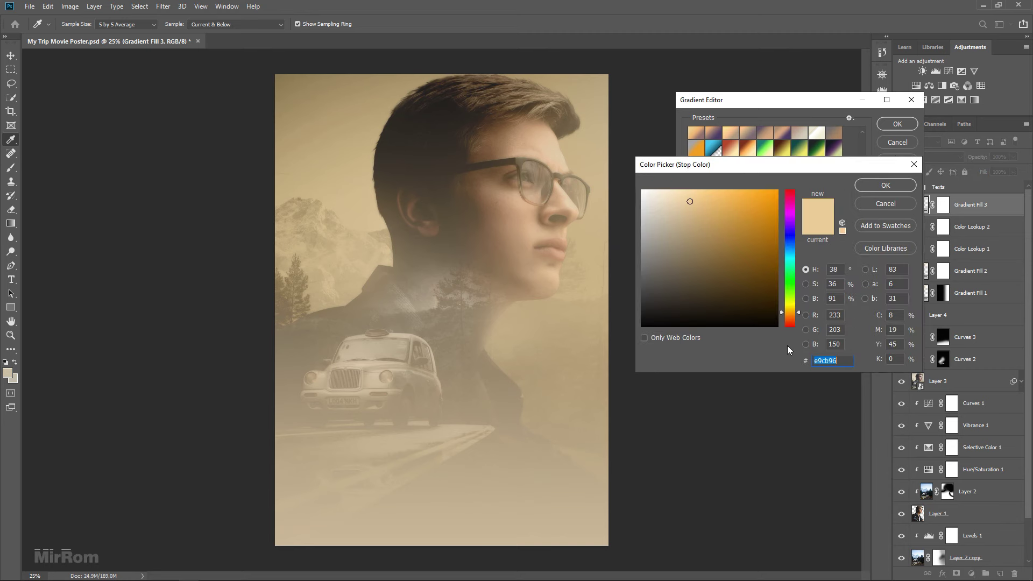
pyautogui.click(879, 185)
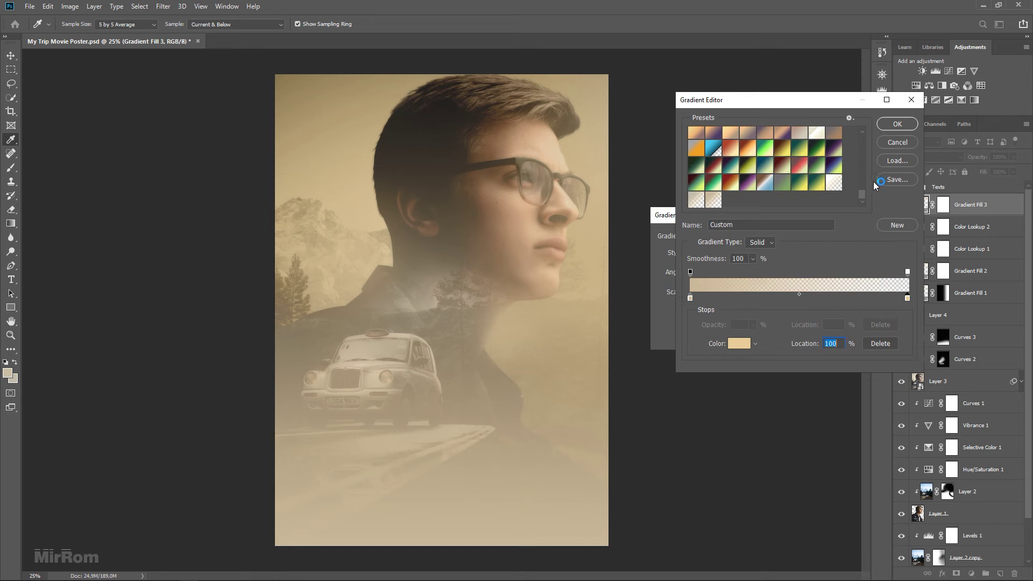
pyautogui.click(893, 124)
# Step: Make the gradient radial with a slightly reduced scale
pyautogui.click(720, 254)
pyautogui.click(715, 272)
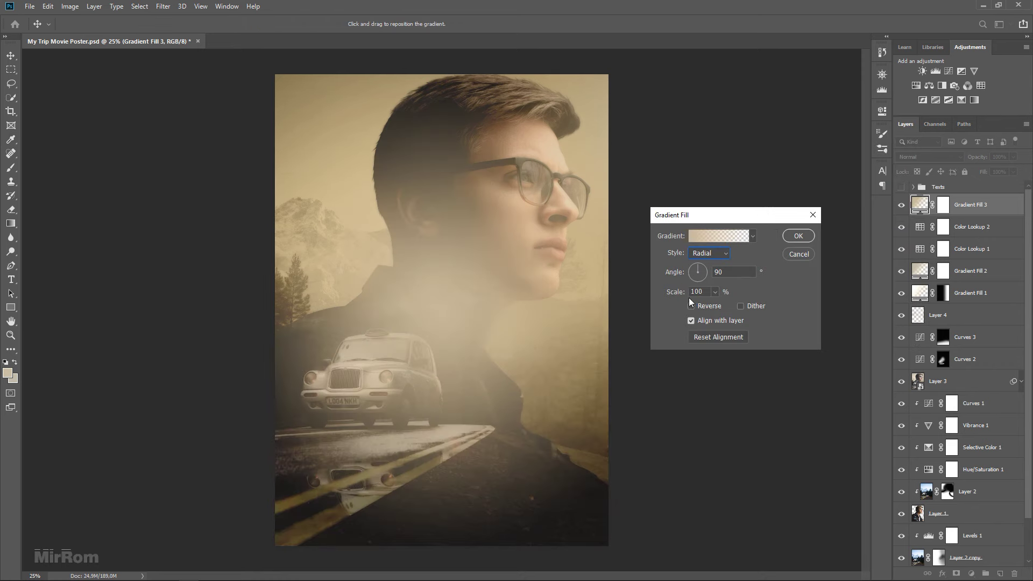
pyautogui.moveTo(683, 295); pyautogui.dragTo(680, 295)
pyautogui.press('Return')
# Step: Blend Gradient Fill 3 in Soft Light and reconfirm its gradient settings
pyautogui.click(915, 157)
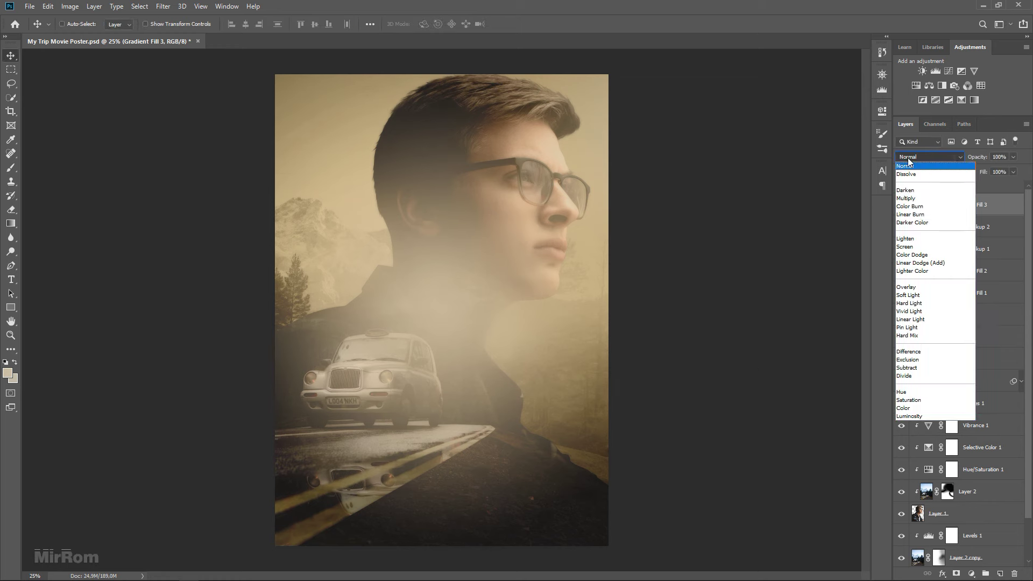
pyautogui.click(914, 297)
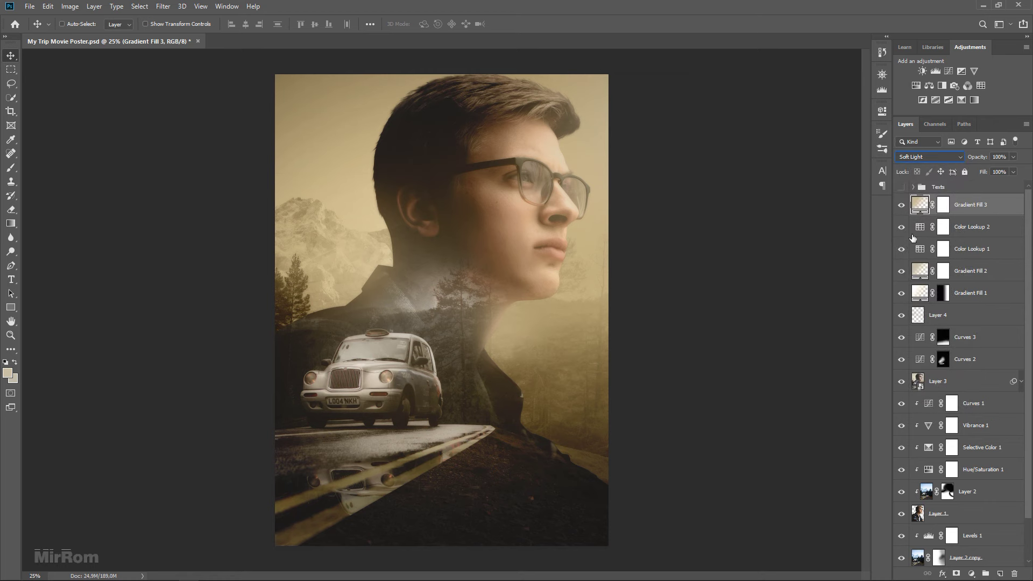
pyautogui.doubleClick(918, 205)
pyautogui.moveTo(722, 218); pyautogui.dragTo(772, 249)
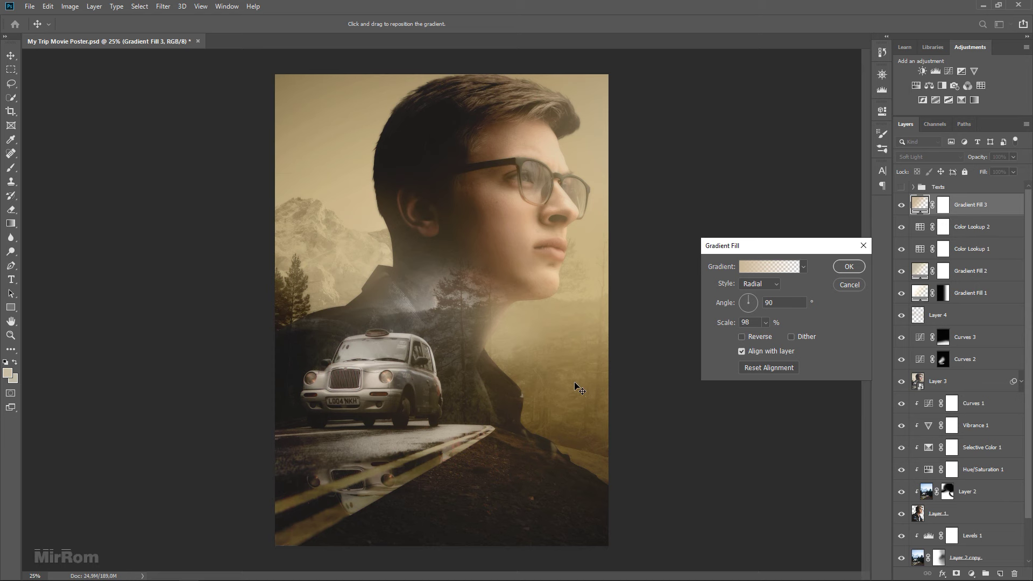
pyautogui.click(849, 267)
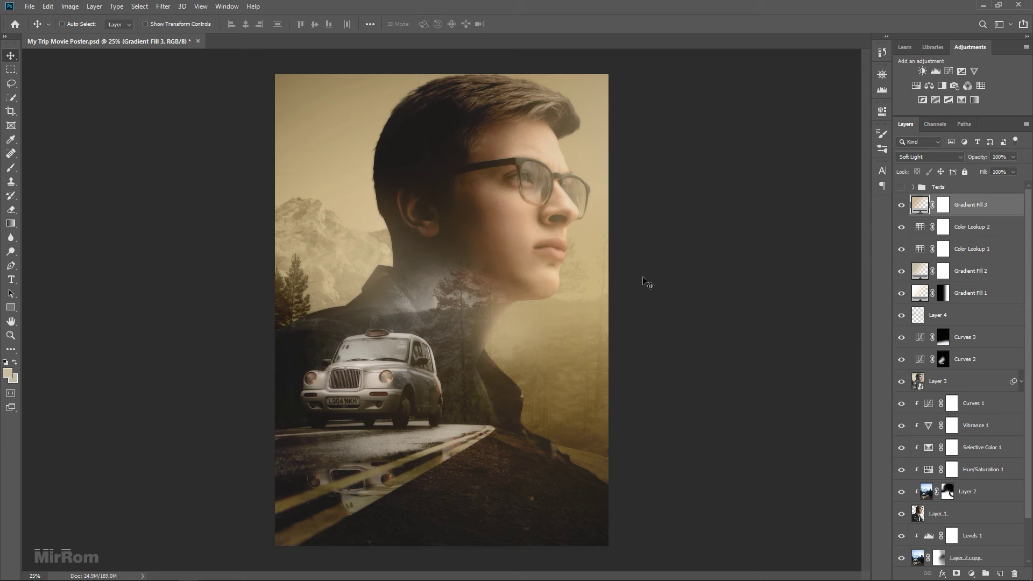
# Step: Add a Color Lookup layer using Soft_Warming.look, blended in Lighter Color
pyautogui.click(981, 86)
pyautogui.click(807, 143)
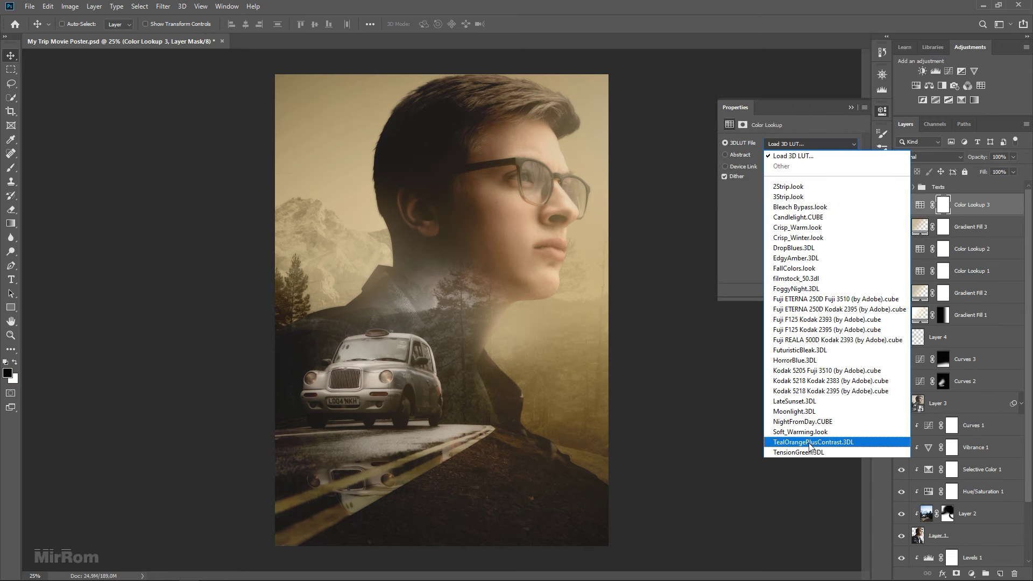
pyautogui.click(813, 433)
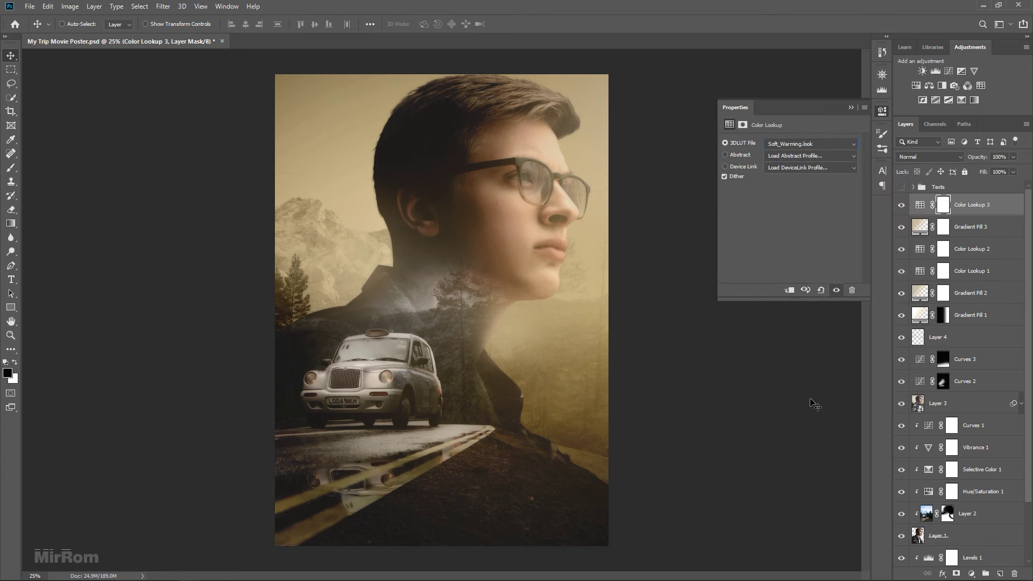
pyautogui.click(851, 111)
pyautogui.click(918, 158)
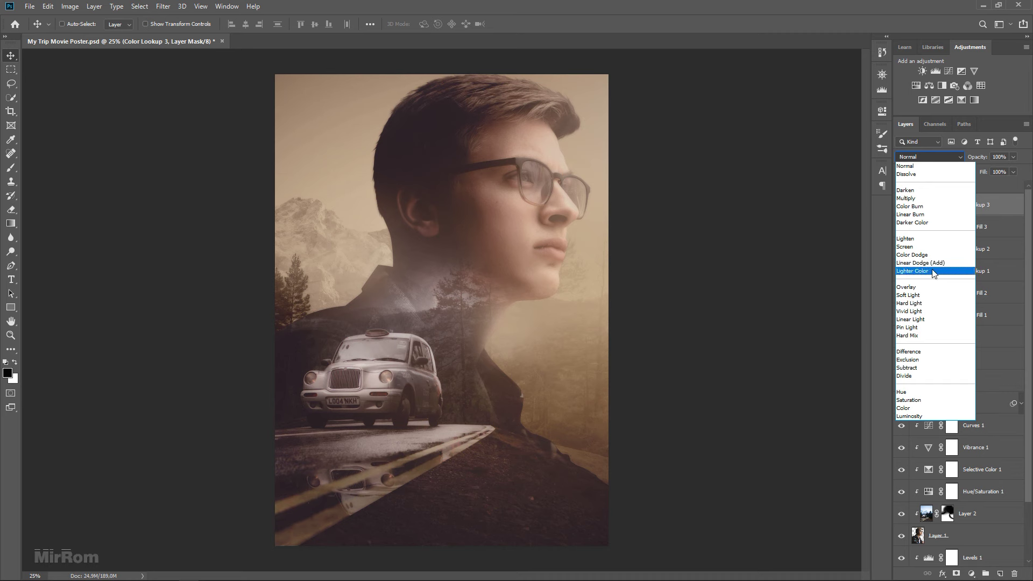
pyautogui.click(932, 272)
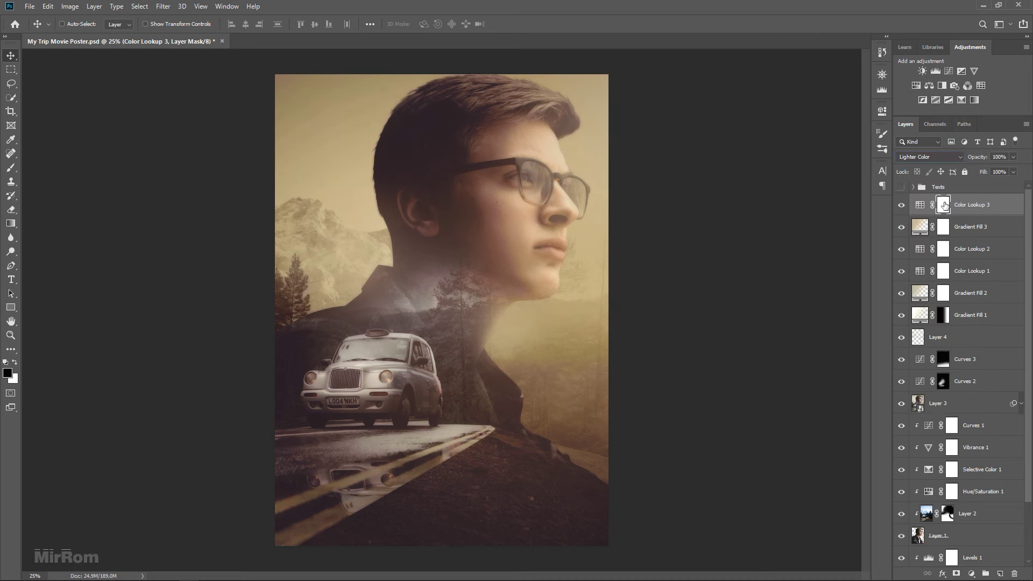
# Step: Paint out the warming effect over the upper right face with a large full-opacity brush
pyautogui.press('b')
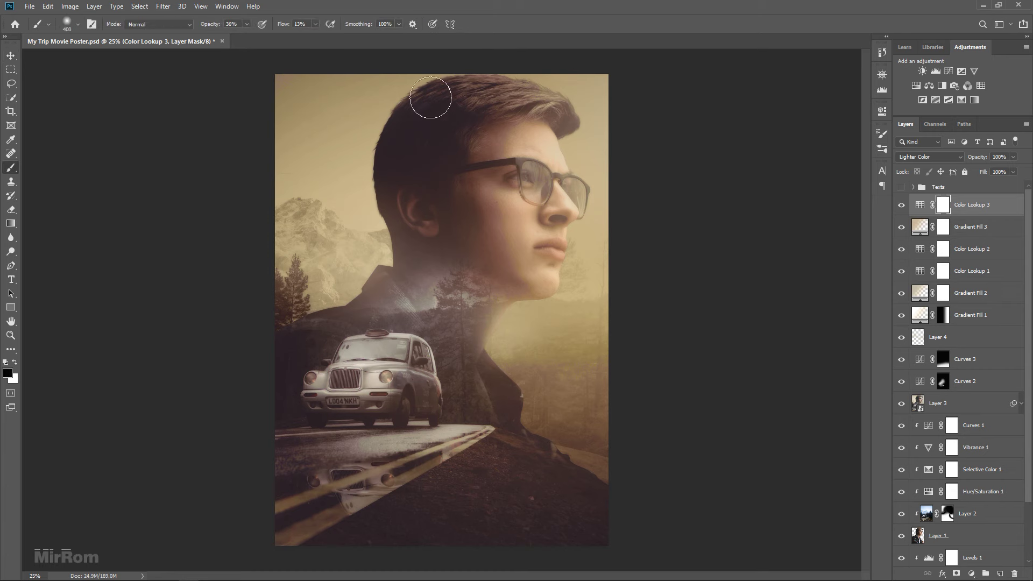
pyautogui.moveTo(204, 24); pyautogui.dragTo(287, 27)
pyautogui.press(']')
pyautogui.press(']')
pyautogui.press(']')
pyautogui.press(']')
pyautogui.press(']')
pyautogui.press(']')
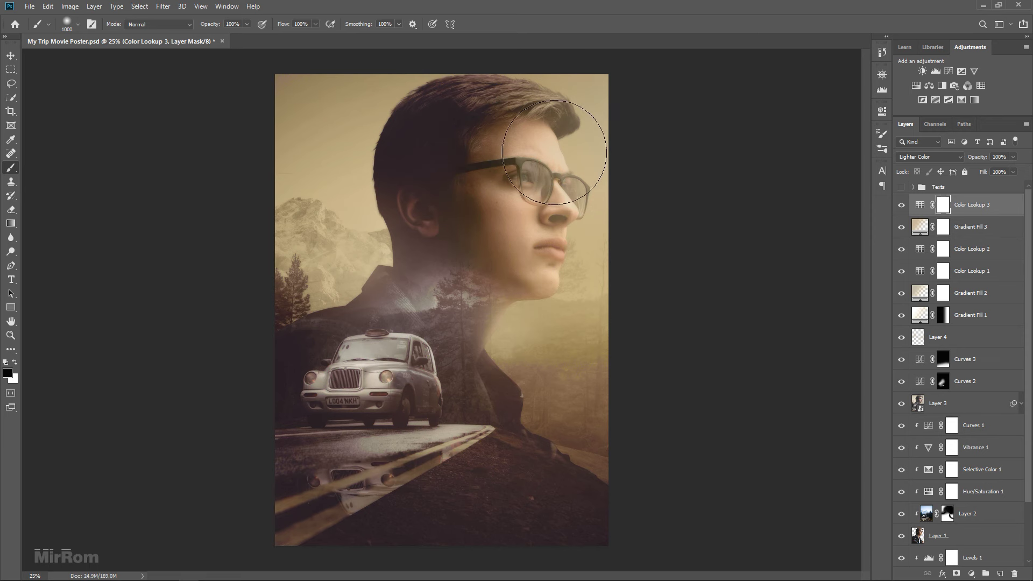
pyautogui.moveTo(554, 152); pyautogui.dragTo(565, 242)
pyautogui.press(']')
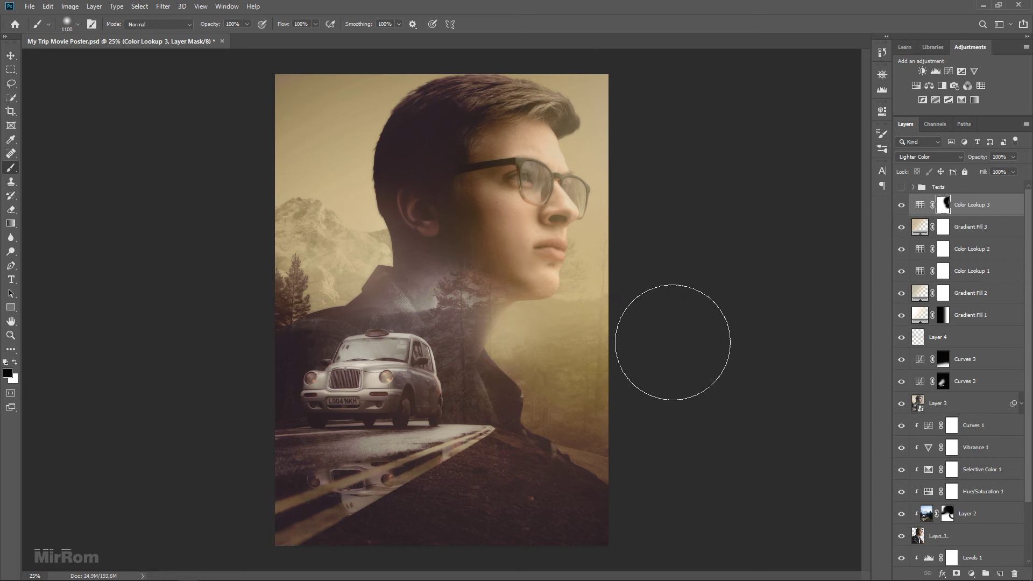
# Step: Add a Curves adjustment above Color Lookup 3 and pull the RGB midtones and highlights down
pyautogui.press('v')
pyautogui.click(919, 204)
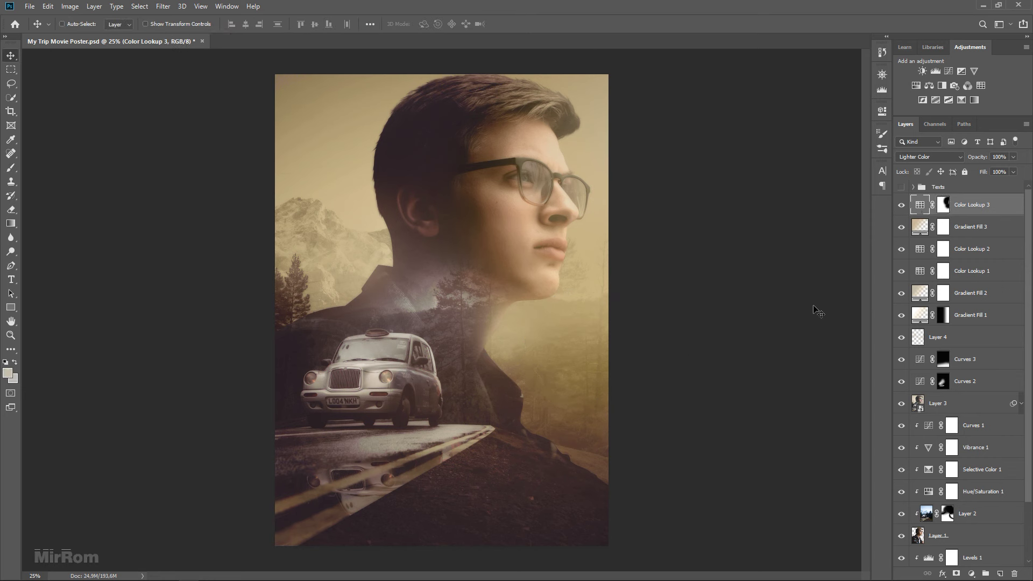
pyautogui.click(949, 74)
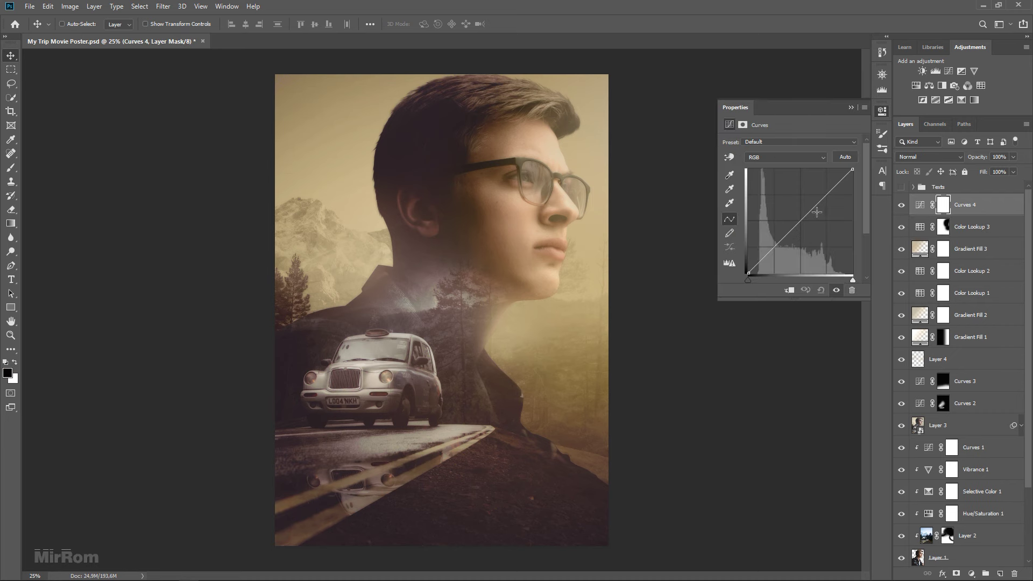
pyautogui.moveTo(803, 222); pyautogui.dragTo(799, 228)
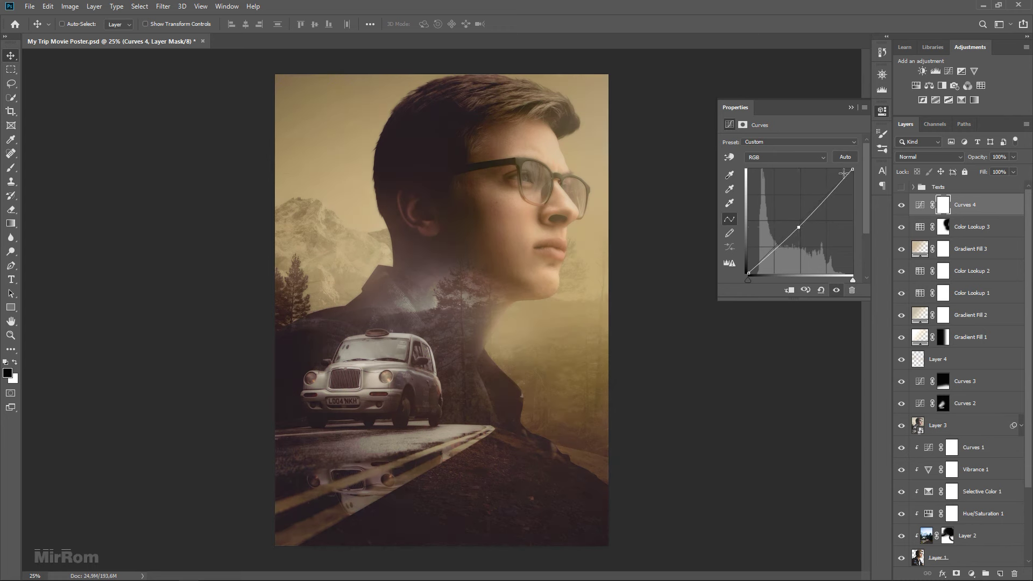
pyautogui.moveTo(851, 168); pyautogui.dragTo(850, 170)
pyautogui.moveTo(801, 230); pyautogui.dragTo(802, 230)
# Step: Shift Blue curve endpoints to add blue to shadows and reduce it in highlights; show the Texts group
pyautogui.click(759, 159)
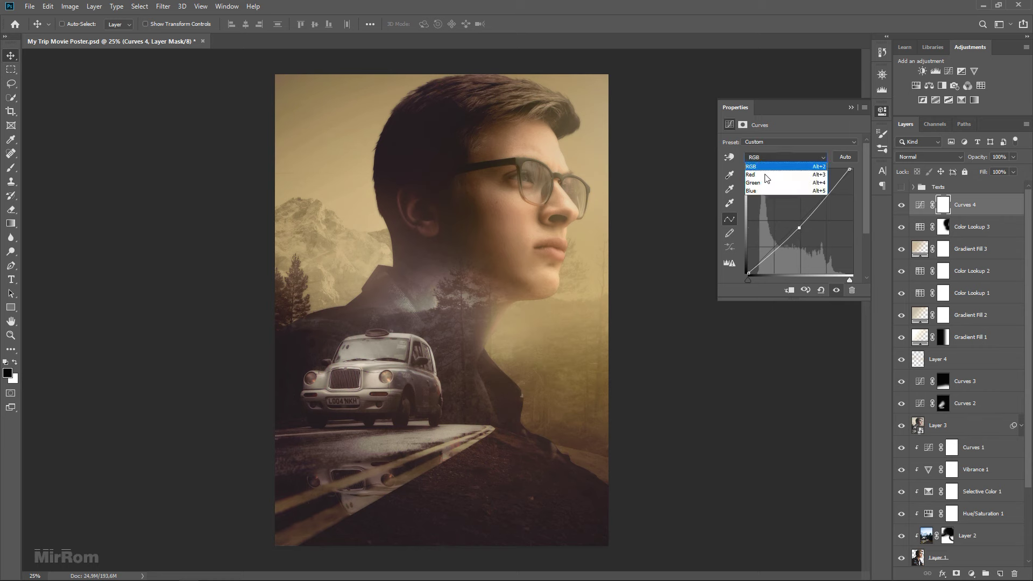
pyautogui.click(760, 192)
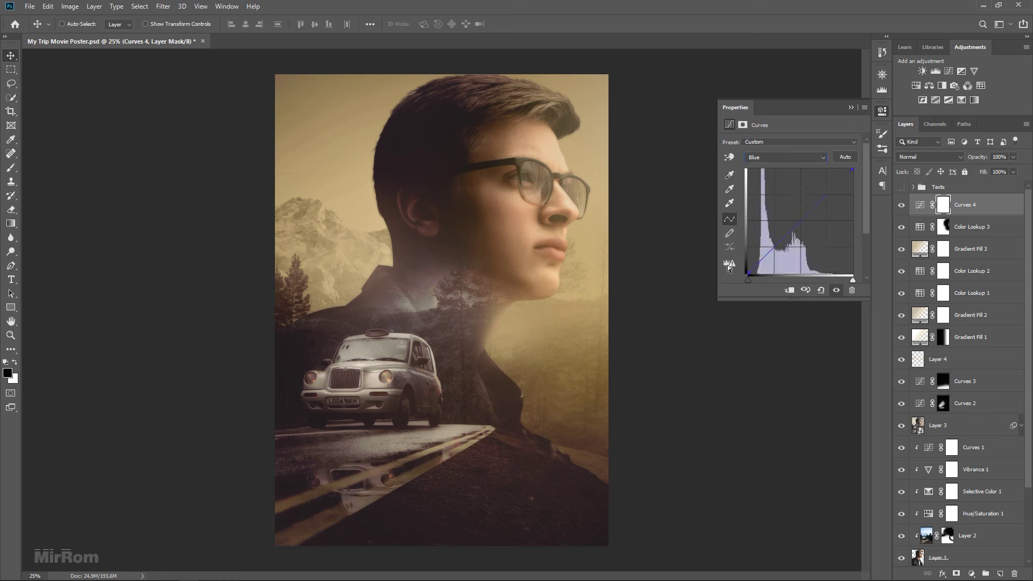
pyautogui.moveTo(748, 273); pyautogui.dragTo(739, 269)
pyautogui.moveTo(853, 172); pyautogui.dragTo(860, 179)
pyautogui.moveTo(749, 269); pyautogui.dragTo(732, 268)
pyautogui.moveTo(853, 174); pyautogui.dragTo(857, 175)
pyautogui.click(851, 107)
pyautogui.click(901, 188)
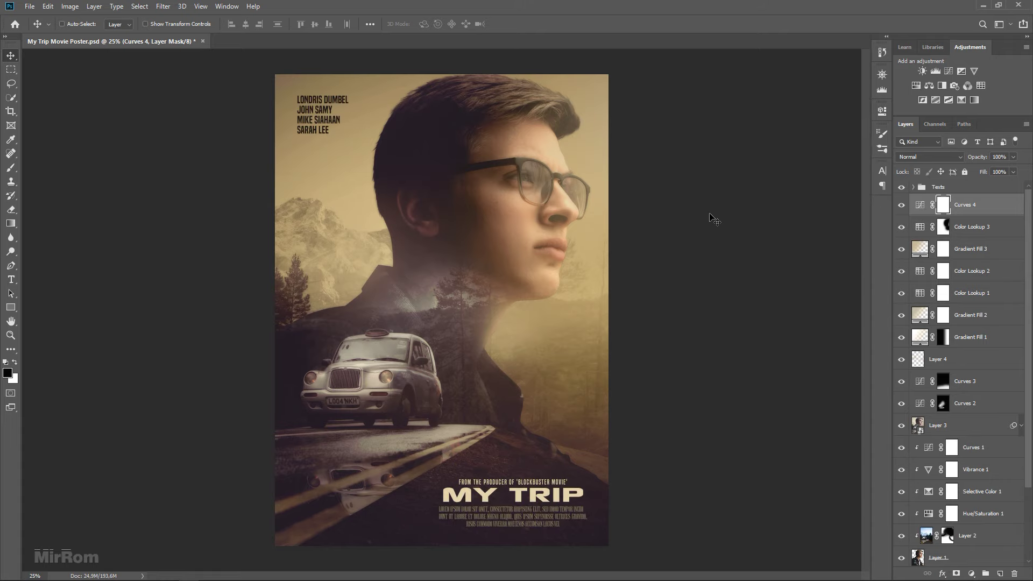